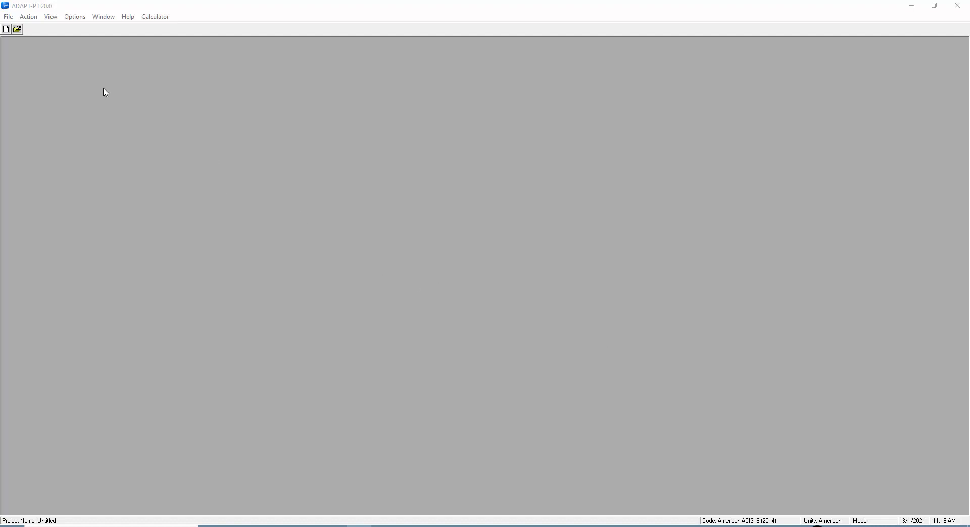
# Create a new project to reach its general settings
pyautogui.click(6, 29)
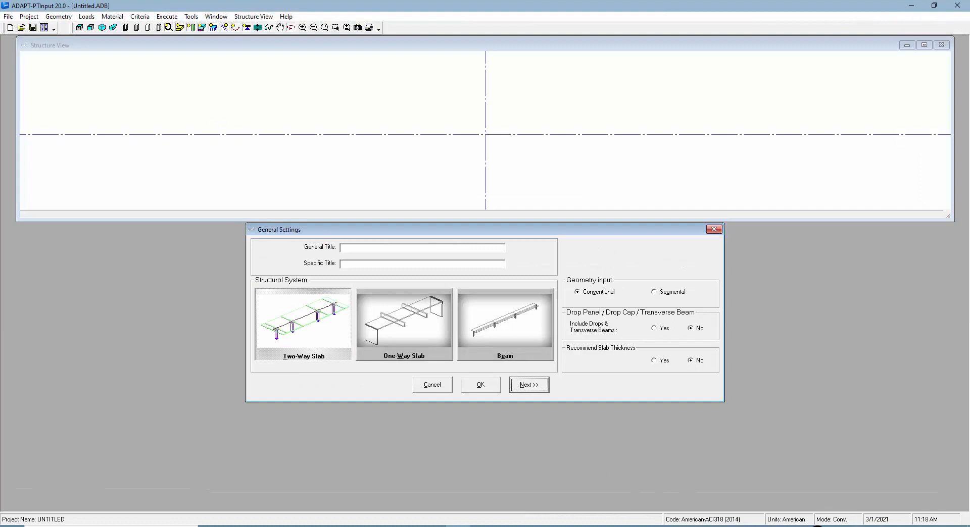
# Sketch a three-span slab elevation with four columns over the structure view, using the black screen annotation pen
pyautogui.moveTo(817, 526); pyautogui.dragTo(886, 238)
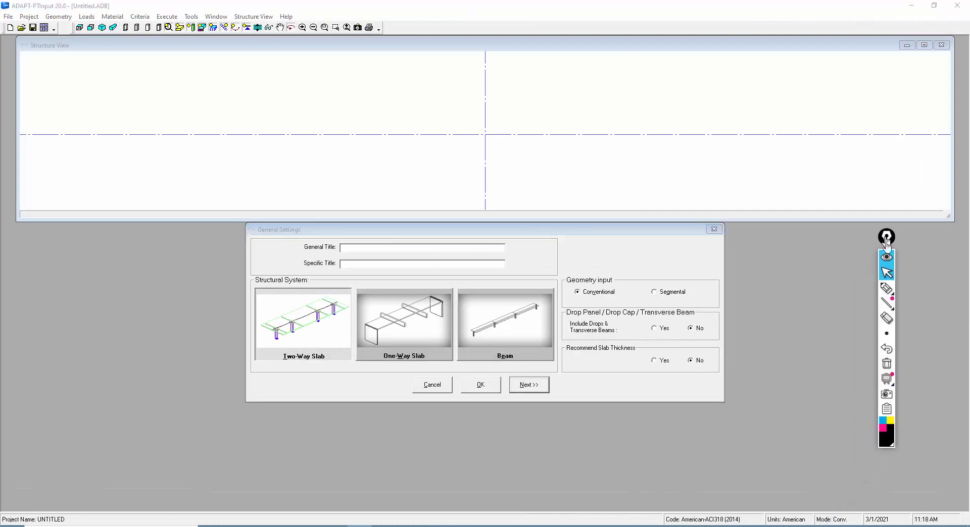
pyautogui.click(886, 288)
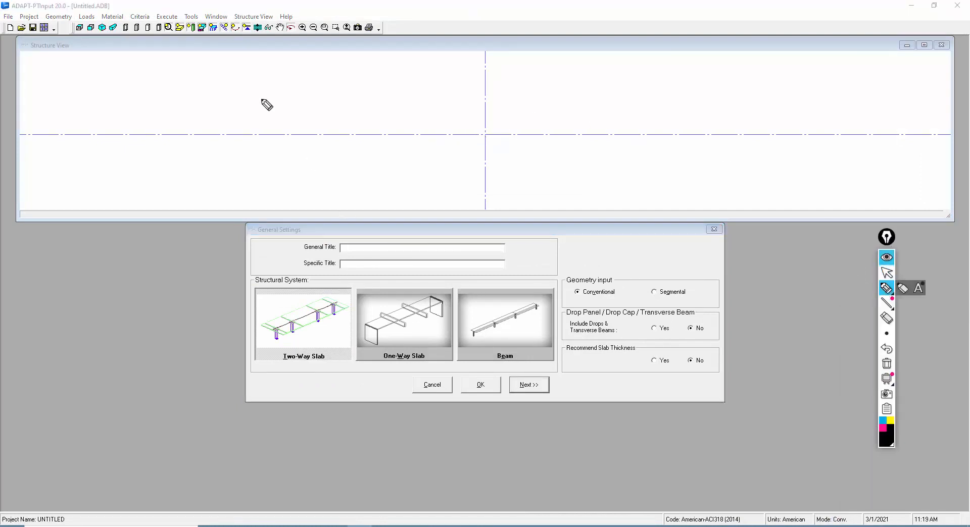
pyautogui.click(246, 116)
pyautogui.moveTo(245, 116); pyautogui.dragTo(550, 120)
pyautogui.moveTo(447, 118); pyautogui.dragTo(449, 157)
pyautogui.moveTo(327, 116); pyautogui.dragTo(326, 143)
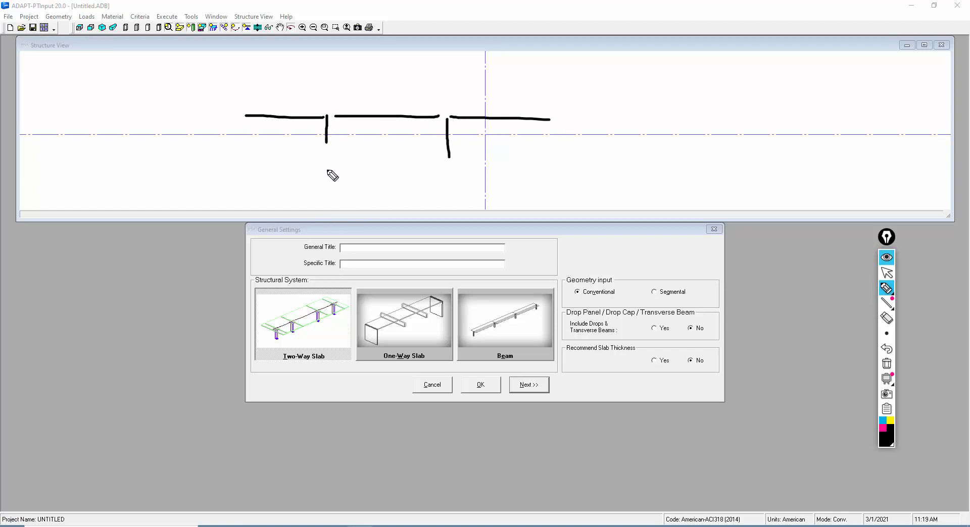
pyautogui.moveTo(250, 123); pyautogui.dragTo(255, 150)
pyautogui.moveTo(547, 120); pyautogui.dragTo(550, 162)
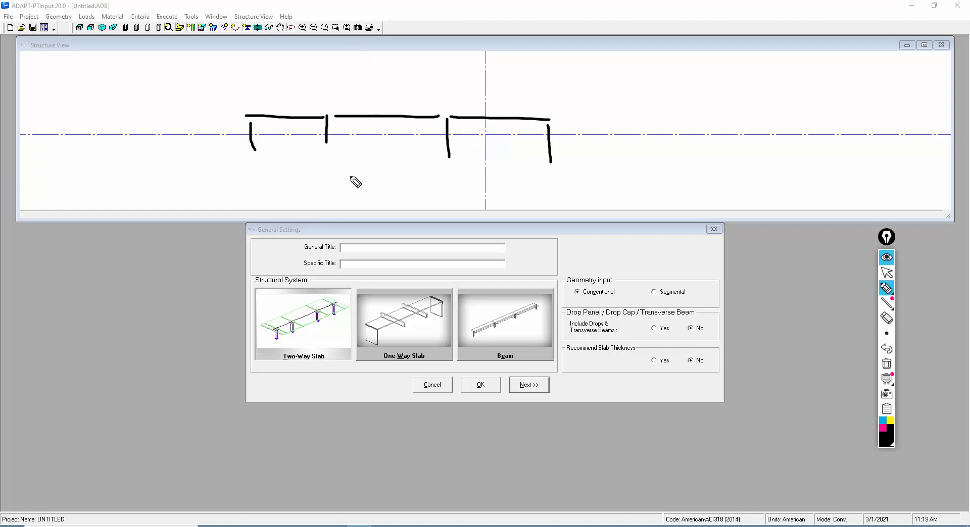
# Sketch plan outlines of the two end slabs below the elevation and label them S1 and S2
pyautogui.moveTo(252, 179); pyautogui.dragTo(328, 181)
pyautogui.moveTo(265, 221); pyautogui.dragTo(332, 221)
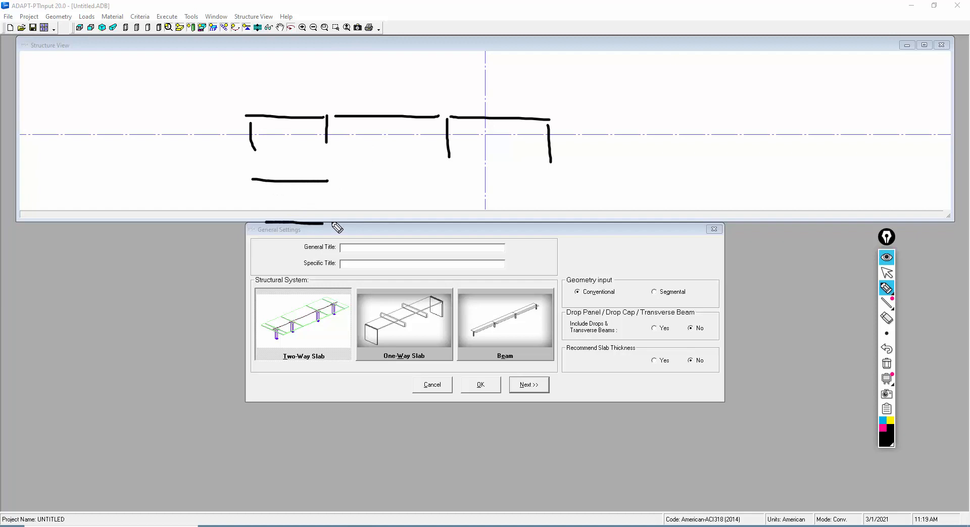
pyautogui.moveTo(287, 195)
pyautogui.mouseDown()
pyautogui.moveTo(279, 204)
pyautogui.moveTo(293, 202)
pyautogui.mouseUp()
pyautogui.moveTo(479, 201); pyautogui.dragTo(515, 215)
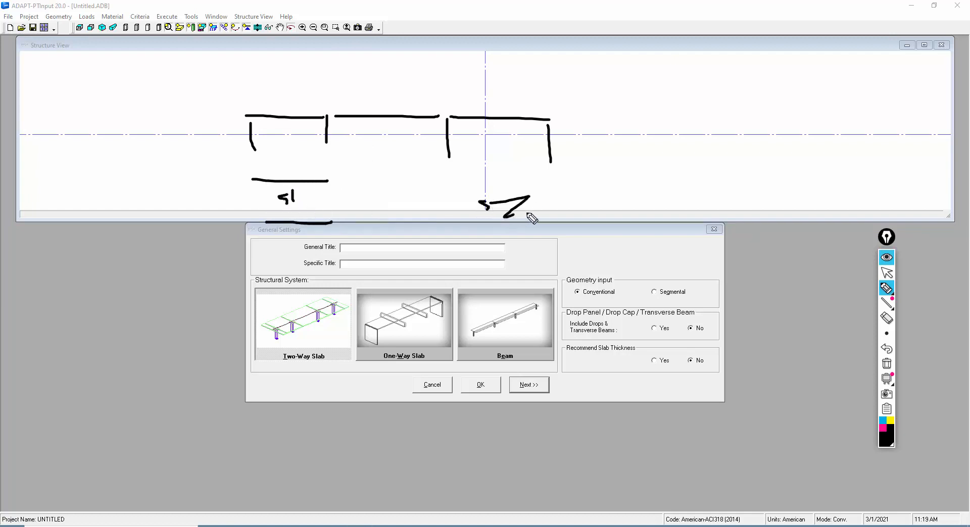
pyautogui.moveTo(456, 181)
pyautogui.mouseDown()
pyautogui.moveTo(566, 211)
pyautogui.moveTo(462, 241)
pyautogui.moveTo(455, 179)
pyautogui.mouseUp()
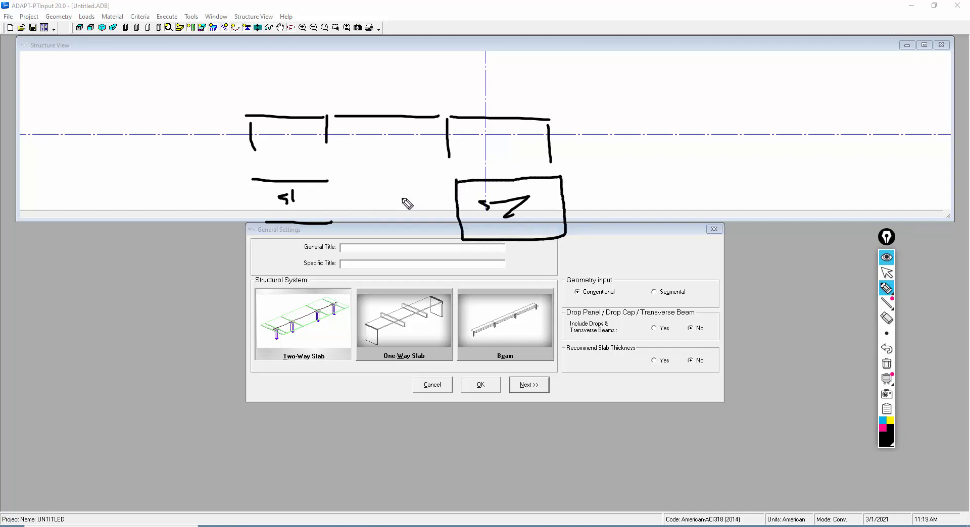
pyautogui.moveTo(329, 181); pyautogui.dragTo(331, 230)
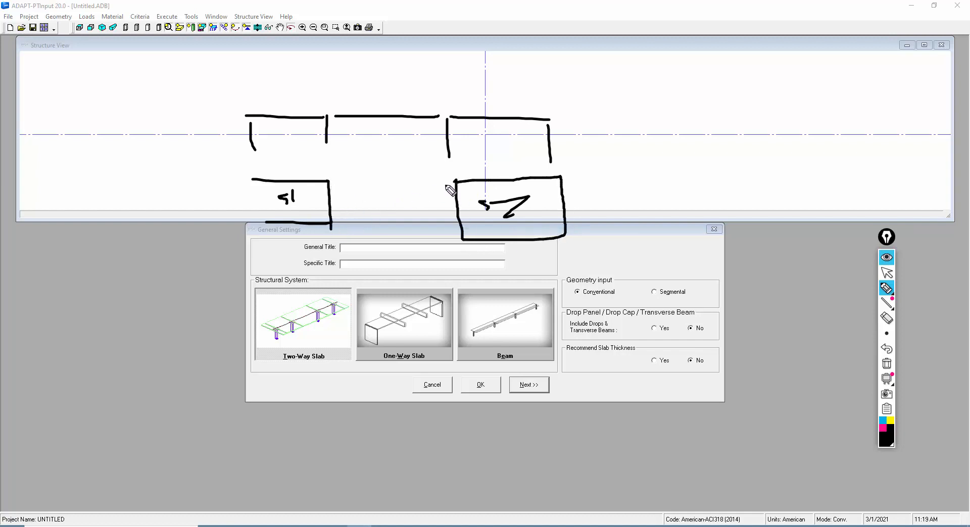
# Draw dashed upper and lower edges for the middle span between the S1 and S2 slab outlines
pyautogui.moveTo(453, 180); pyautogui.dragTo(404, 180)
pyautogui.moveTo(399, 180); pyautogui.dragTo(341, 182)
pyautogui.click(337, 227)
pyautogui.moveTo(350, 227); pyautogui.dragTo(357, 226)
pyautogui.moveTo(367, 226); pyautogui.dragTo(398, 227)
pyautogui.moveTo(409, 227); pyautogui.dragTo(420, 228)
pyautogui.moveTo(428, 228); pyautogui.dragTo(441, 228)
pyautogui.click(448, 230)
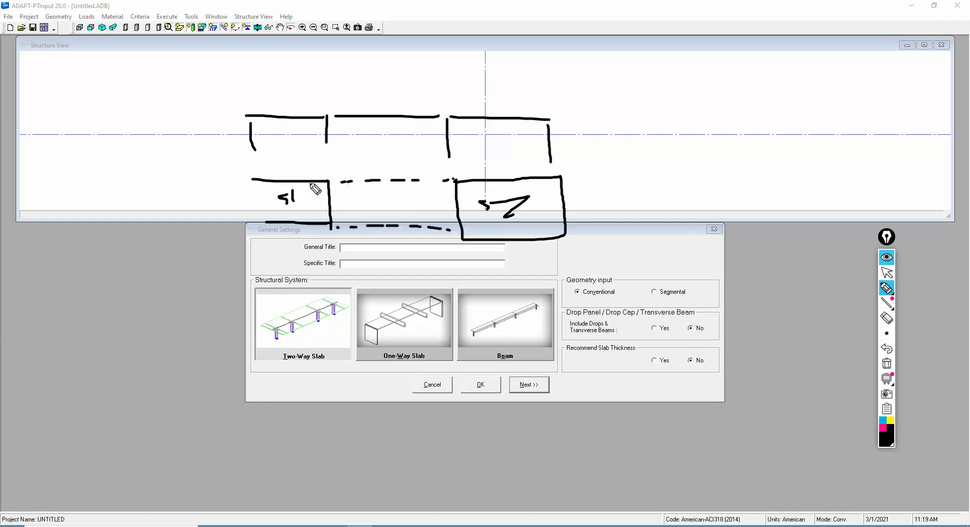
# Add a width dimension beside slab S1, label the middle span, and draw a crossed box inside it
pyautogui.moveTo(244, 180); pyautogui.dragTo(227, 186)
pyautogui.moveTo(226, 228); pyautogui.dragTo(250, 227)
pyautogui.moveTo(234, 185); pyautogui.dragTo(236, 240)
pyautogui.moveTo(215, 204); pyautogui.dragTo(224, 206)
pyautogui.moveTo(382, 207); pyautogui.dragTo(386, 215)
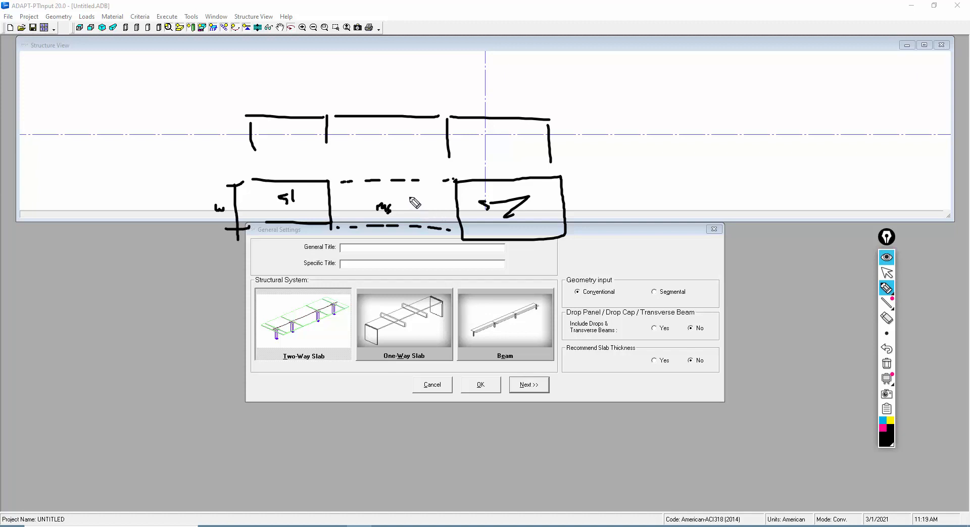
pyautogui.moveTo(408, 195)
pyautogui.mouseDown()
pyautogui.moveTo(422, 207)
pyautogui.moveTo(423, 195)
pyautogui.moveTo(423, 206)
pyautogui.moveTo(409, 207)
pyautogui.mouseUp()
# Mark the four supports in blue on the plan sketch and draw the frame line through them
pyautogui.click(882, 420)
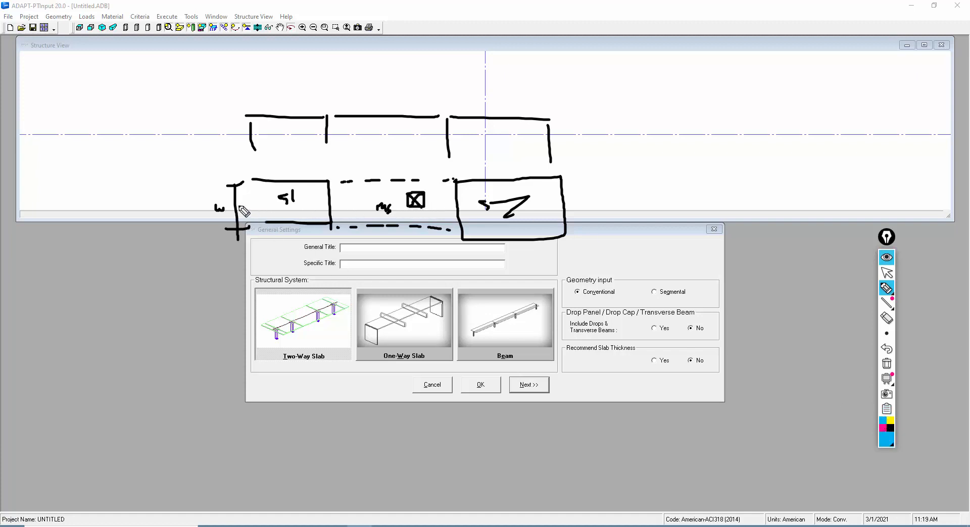
pyautogui.moveTo(249, 200); pyautogui.dragTo(249, 205)
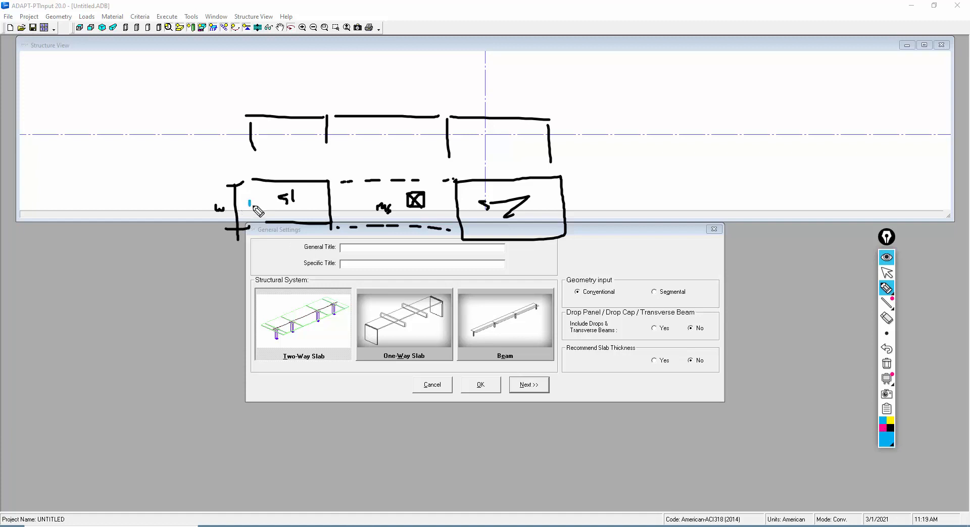
pyautogui.click(330, 205)
pyautogui.click(456, 205)
pyautogui.click(562, 208)
pyautogui.moveTo(222, 205); pyautogui.dragTo(611, 215)
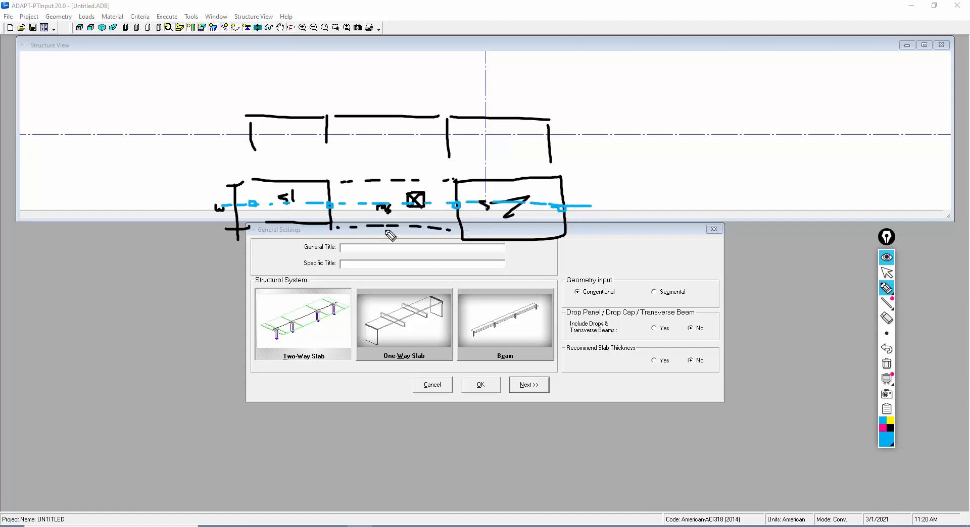
# Label the start of the frame line and add a blue crossed box and asterisk in the middle span
pyautogui.moveTo(189, 195)
pyautogui.mouseDown()
pyautogui.moveTo(209, 186)
pyautogui.moveTo(225, 205)
pyautogui.mouseUp()
pyautogui.moveTo(369, 186)
pyautogui.mouseDown()
pyautogui.moveTo(383, 198)
pyautogui.moveTo(368, 184)
pyautogui.moveTo(380, 196)
pyautogui.moveTo(363, 207)
pyautogui.mouseUp()
pyautogui.click(353, 198)
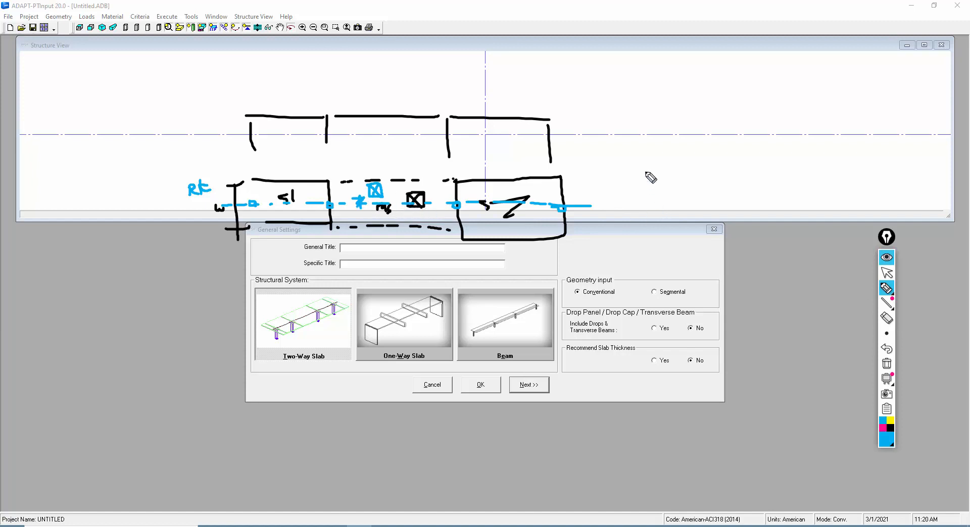
# Sketch a notched slab plan beside the first one, adding a horizontal line through it and labels for its parts
pyautogui.moveTo(617, 163)
pyautogui.mouseDown()
pyautogui.moveTo(657, 160)
pyautogui.moveTo(659, 174)
pyautogui.moveTo(688, 172)
pyautogui.moveTo(691, 157)
pyautogui.moveTo(756, 151)
pyautogui.moveTo(757, 203)
pyautogui.moveTo(630, 210)
pyautogui.moveTo(618, 164)
pyautogui.mouseUp()
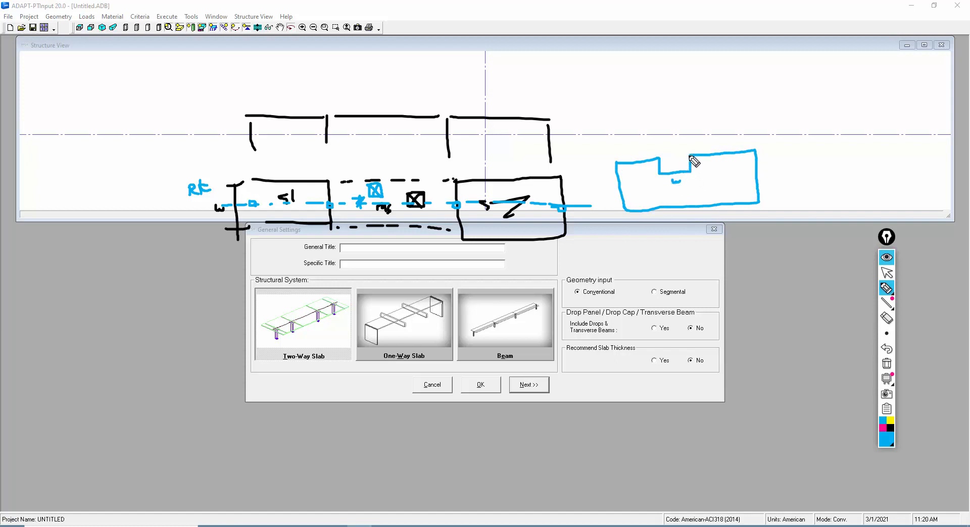
pyautogui.moveTo(683, 161); pyautogui.dragTo(686, 167)
pyautogui.click(680, 152)
pyautogui.moveTo(609, 187); pyautogui.dragTo(770, 181)
pyautogui.moveTo(690, 172)
pyautogui.mouseDown()
pyautogui.moveTo(690, 185)
pyautogui.moveTo(628, 177)
pyautogui.moveTo(677, 198)
pyautogui.moveTo(723, 173)
pyautogui.mouseUp()
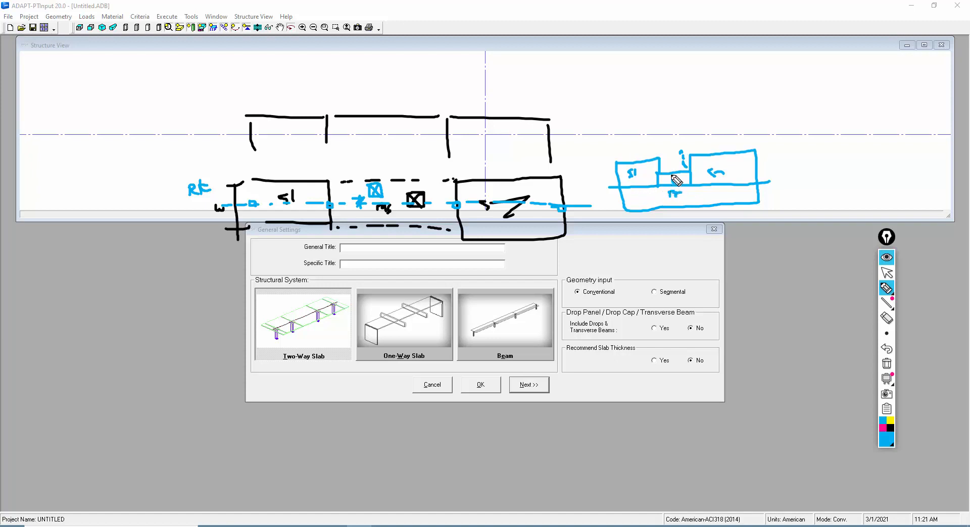
pyautogui.moveTo(671, 177); pyautogui.dragTo(682, 178)
# Mark the Conventional and Segmental options and the middle span with the pen, and clear all screen annotations
pyautogui.moveTo(570, 300); pyautogui.dragTo(656, 297)
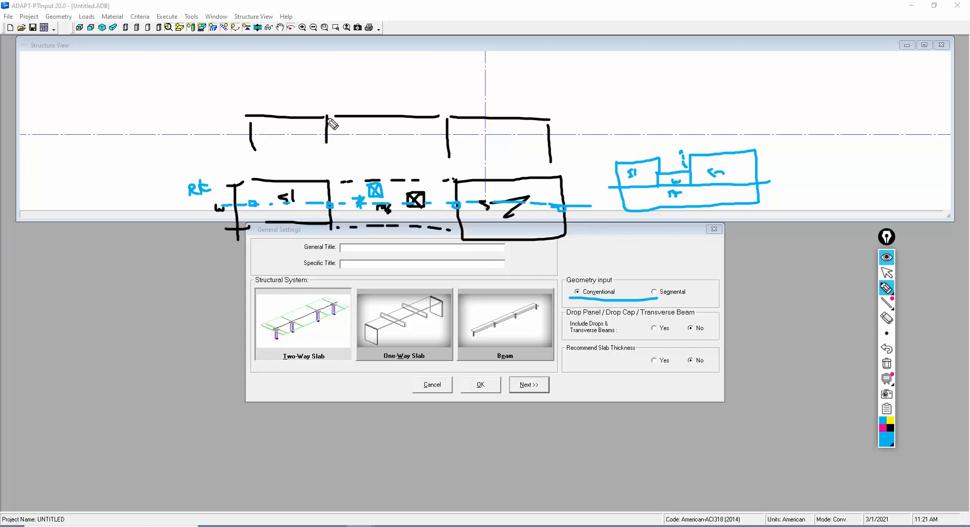
pyautogui.moveTo(337, 122); pyautogui.dragTo(445, 127)
pyautogui.moveTo(652, 290)
pyautogui.mouseDown()
pyautogui.moveTo(662, 299)
pyautogui.moveTo(648, 304)
pyautogui.mouseUp()
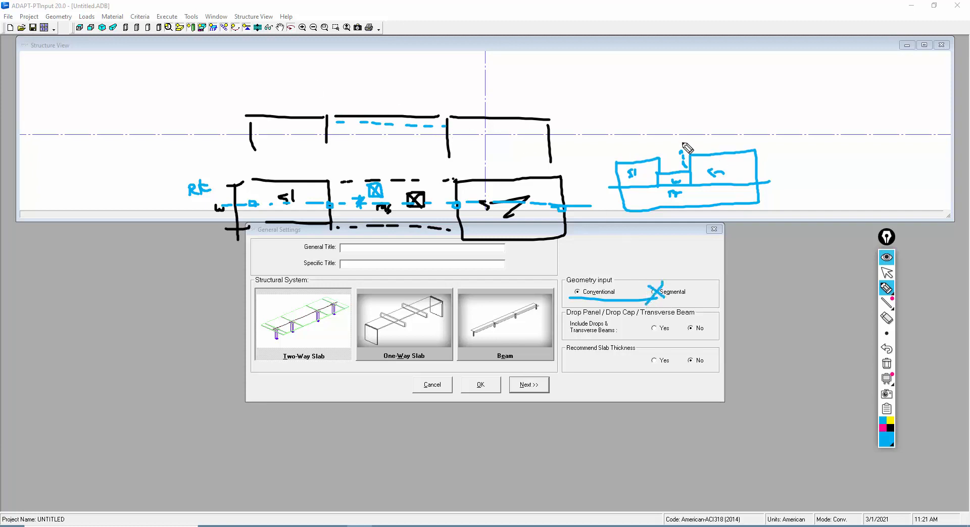
pyautogui.click(886, 363)
pyautogui.click(887, 274)
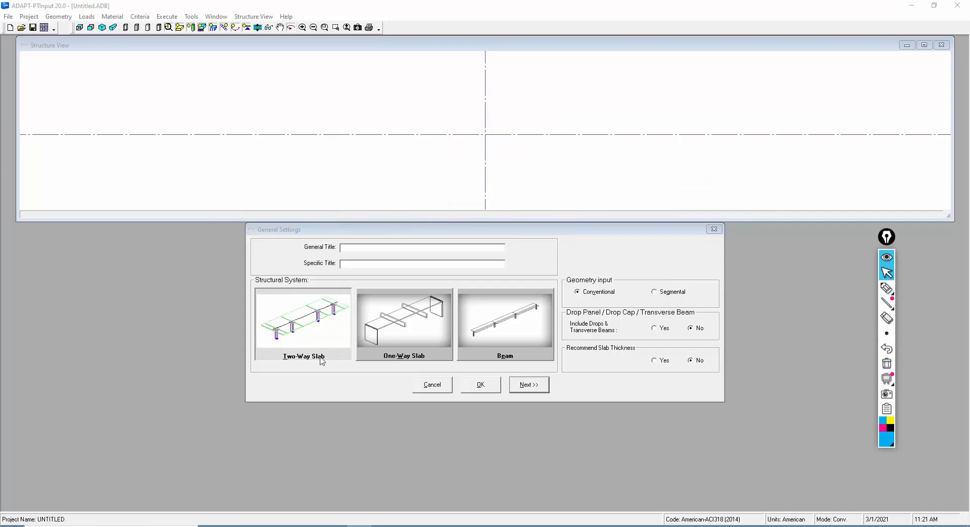
# Set the geometry input of the two-way slab to Segmental and continue to the design code criteria
pyautogui.click(654, 292)
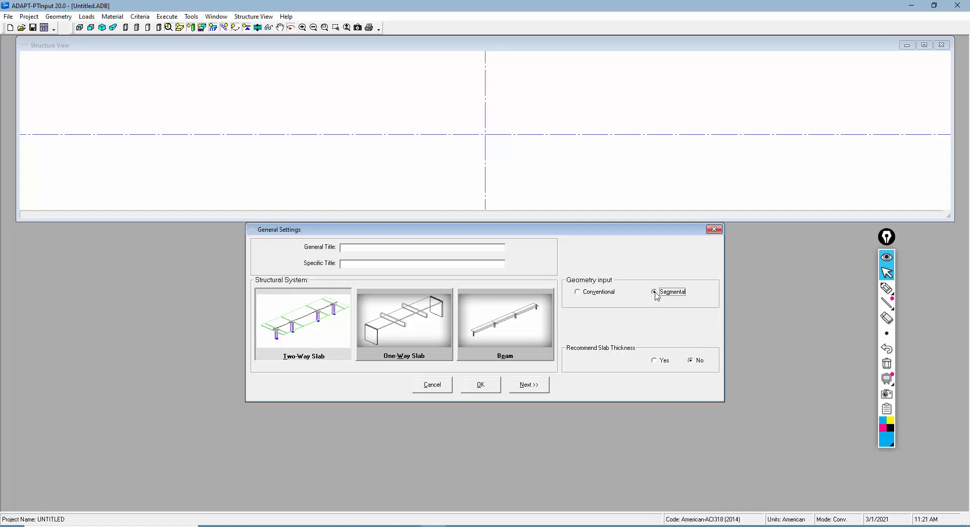
pyautogui.click(598, 296)
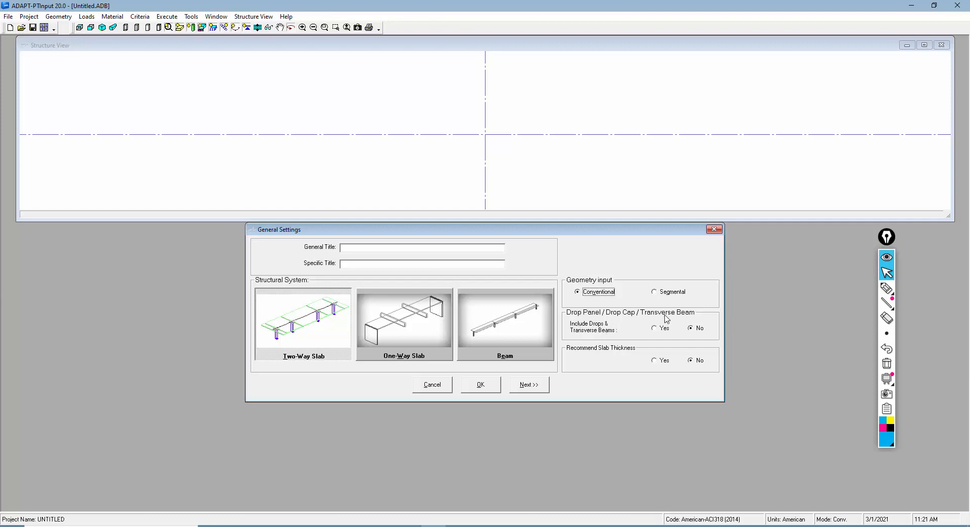
pyautogui.click(657, 292)
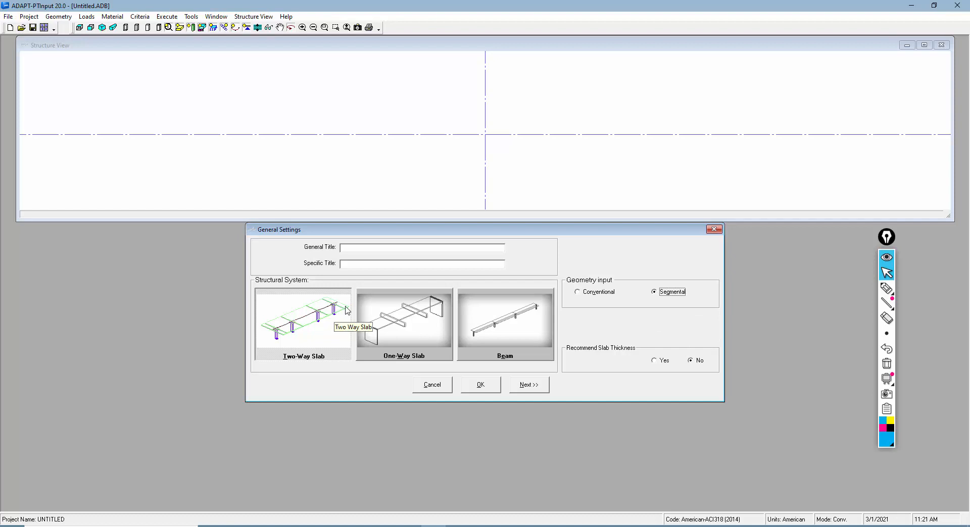
pyautogui.click(527, 385)
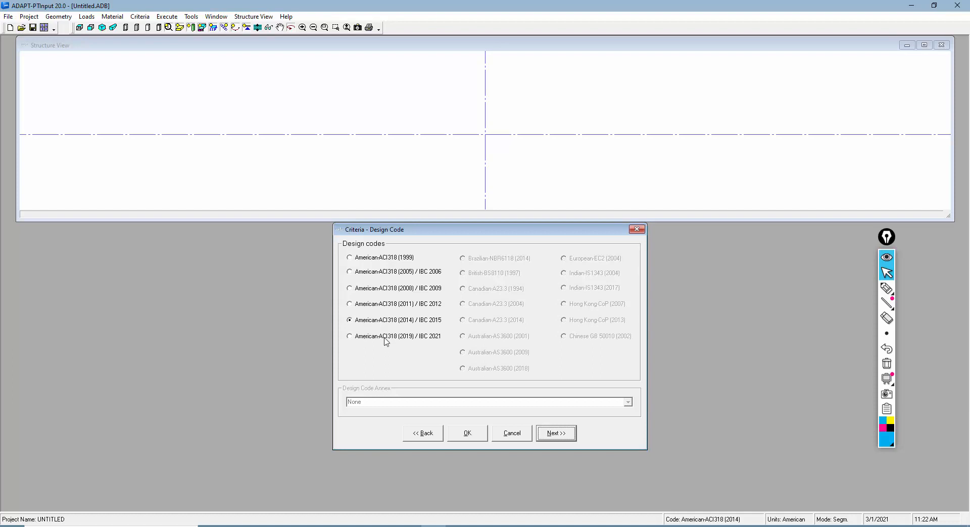
# Accept American-ACI318 (2014) / IBC 2015 as the design code and move the design settings dialog slightly up
pyautogui.click(541, 436)
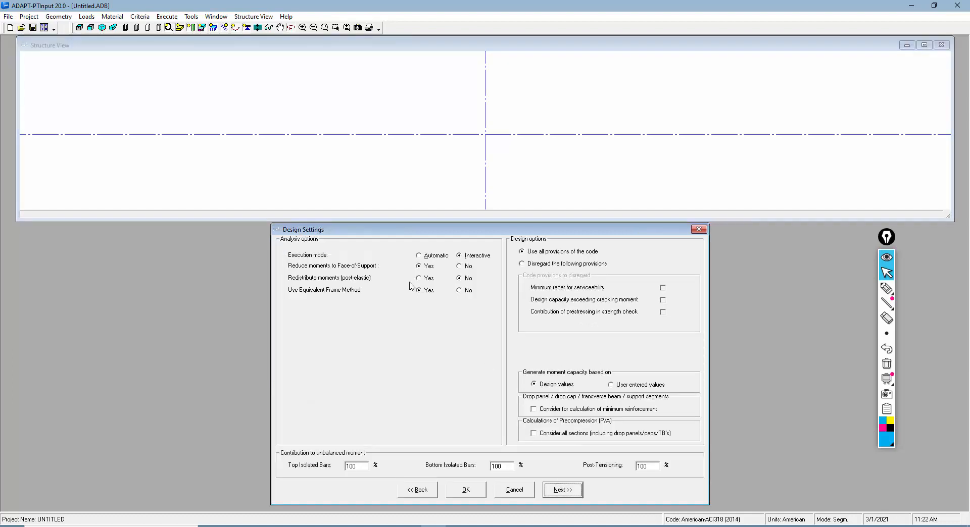
pyautogui.moveTo(378, 232); pyautogui.dragTo(378, 218)
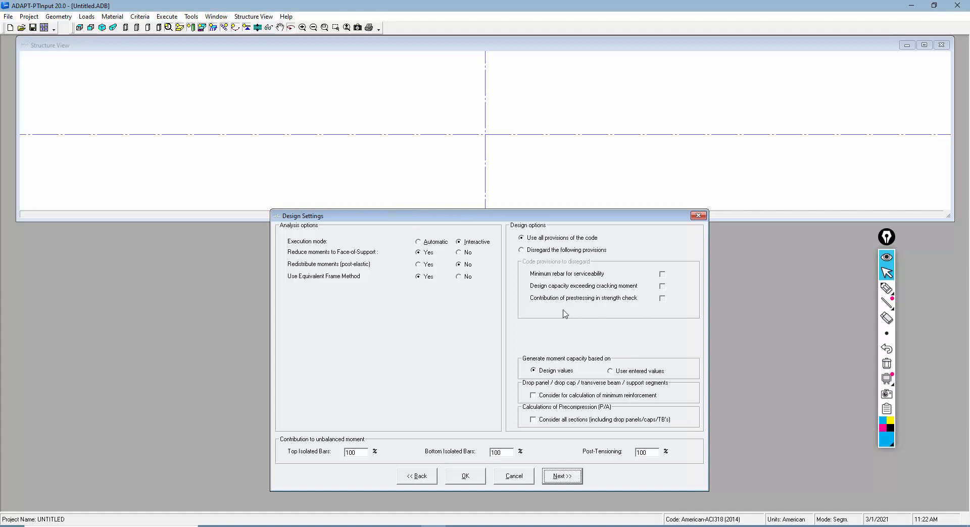
# Box the moment capacity options with the pen and write Mu and φMn = UDR + PT + CALC above the dialog
pyautogui.click(887, 288)
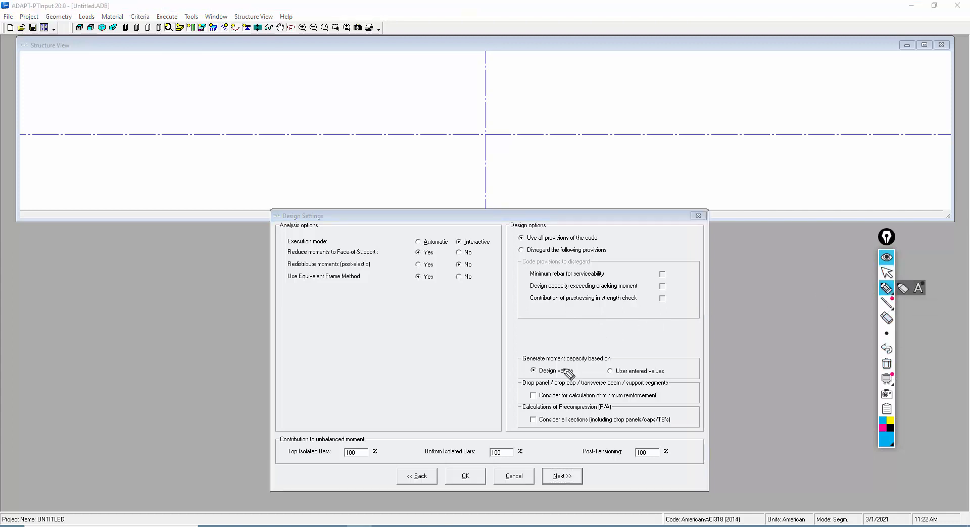
pyautogui.moveTo(544, 346)
pyautogui.mouseDown()
pyautogui.moveTo(506, 349)
pyautogui.moveTo(508, 380)
pyautogui.moveTo(696, 381)
pyautogui.moveTo(654, 343)
pyautogui.moveTo(541, 352)
pyautogui.mouseUp()
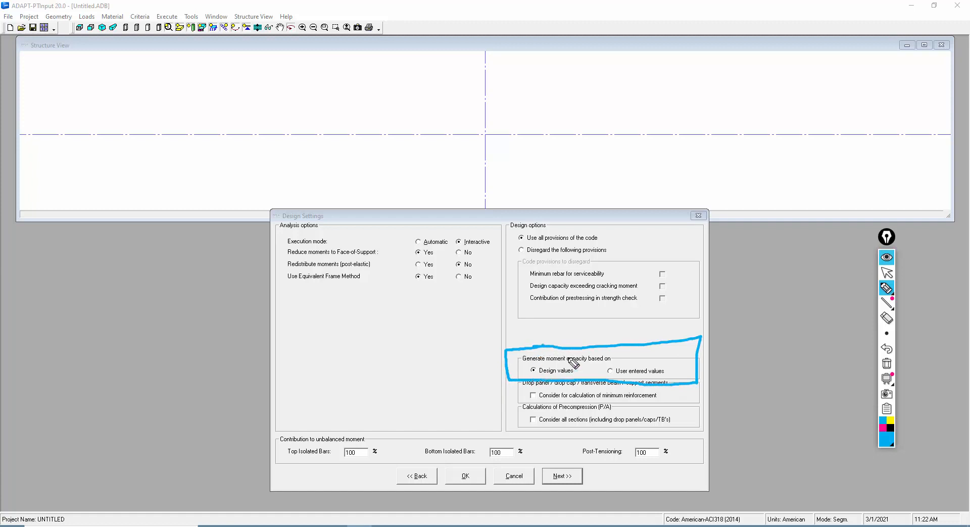
pyautogui.moveTo(526, 171)
pyautogui.mouseDown()
pyautogui.moveTo(530, 182)
pyautogui.moveTo(540, 160)
pyautogui.moveTo(582, 167)
pyautogui.moveTo(611, 155)
pyautogui.moveTo(627, 161)
pyautogui.moveTo(631, 150)
pyautogui.moveTo(634, 164)
pyautogui.moveTo(647, 154)
pyautogui.moveTo(661, 166)
pyautogui.moveTo(666, 151)
pyautogui.moveTo(705, 171)
pyautogui.moveTo(751, 160)
pyautogui.mouseUp()
pyautogui.moveTo(692, 166); pyautogui.dragTo(747, 169)
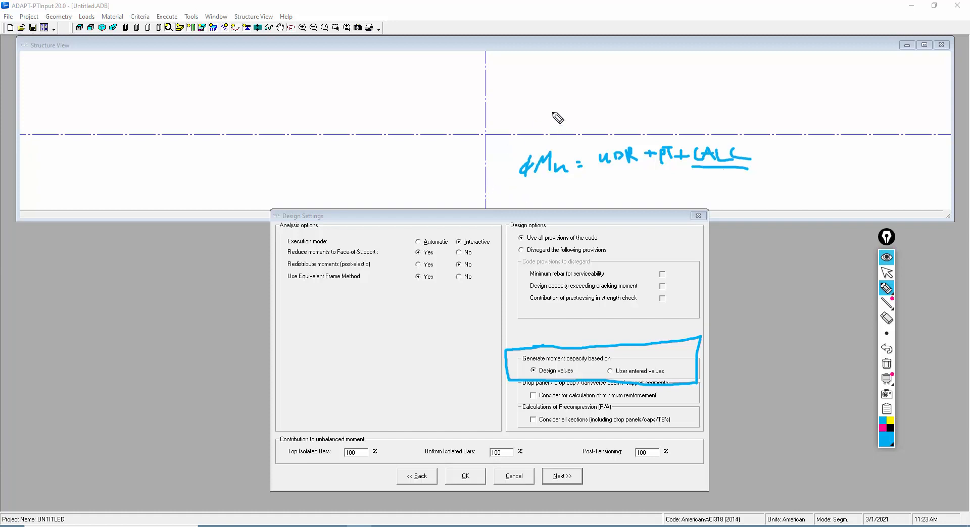
pyautogui.moveTo(550, 121)
pyautogui.mouseDown()
pyautogui.moveTo(566, 101)
pyautogui.moveTo(576, 121)
pyautogui.moveTo(600, 128)
pyautogui.mouseUp()
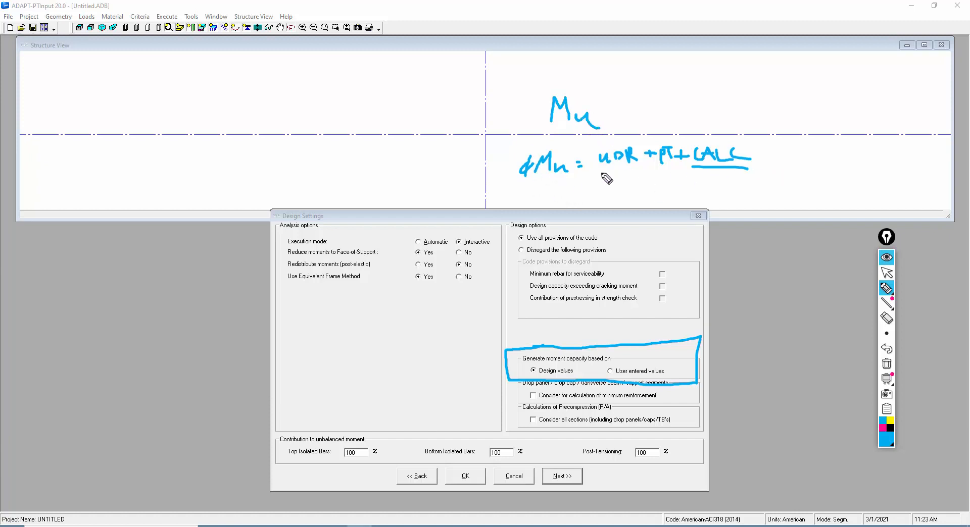
pyautogui.moveTo(608, 173)
pyautogui.mouseDown()
pyautogui.moveTo(585, 175)
pyautogui.moveTo(769, 134)
pyautogui.moveTo(603, 147)
pyautogui.moveTo(589, 182)
pyautogui.mouseUp()
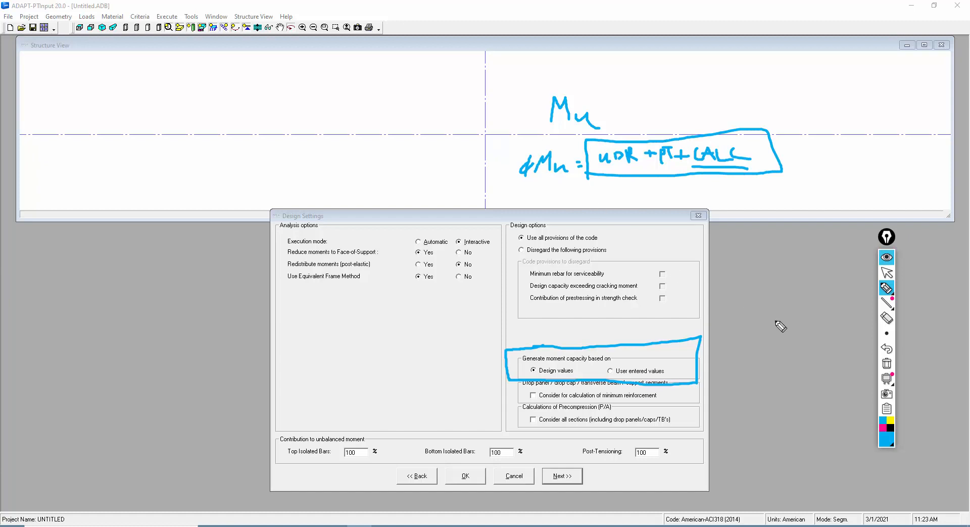
# Mark the User entered values option, box the UDR + PT terms, and clear all screen annotations
pyautogui.click(610, 371)
pyautogui.moveTo(677, 126)
pyautogui.mouseDown()
pyautogui.moveTo(680, 184)
pyautogui.moveTo(637, 183)
pyautogui.moveTo(592, 152)
pyautogui.moveTo(652, 127)
pyautogui.moveTo(694, 127)
pyautogui.mouseUp()
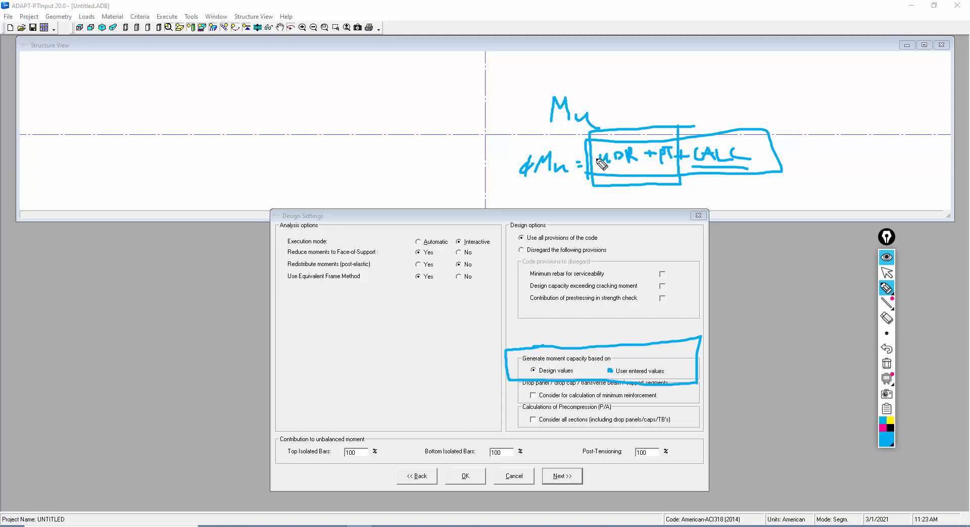
pyautogui.click(887, 363)
pyautogui.click(887, 272)
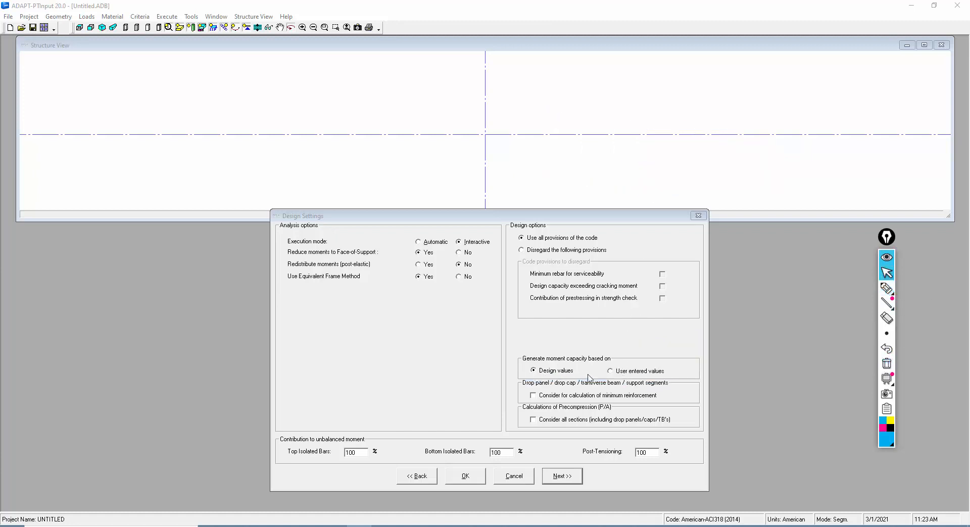
# Base the generated moment capacity on user entered values and continue to the span geometry
pyautogui.click(611, 372)
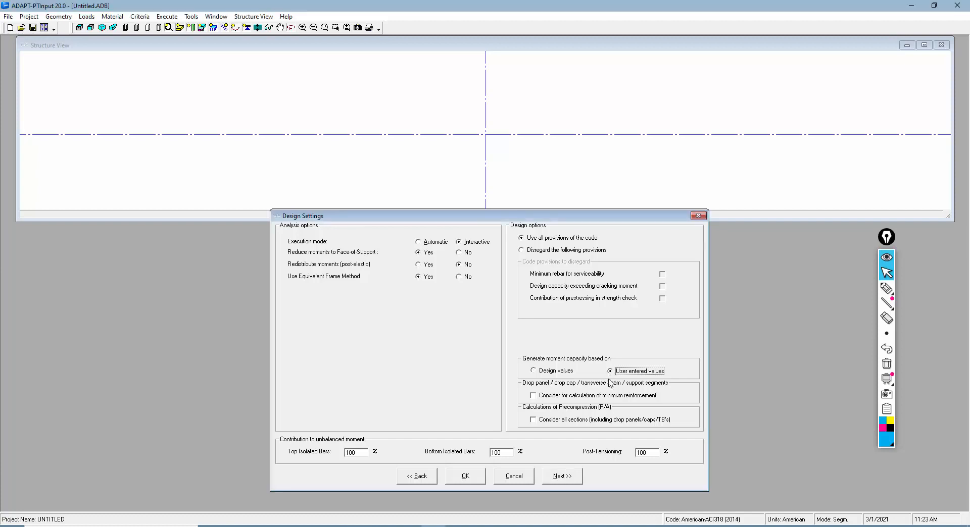
pyautogui.click(557, 476)
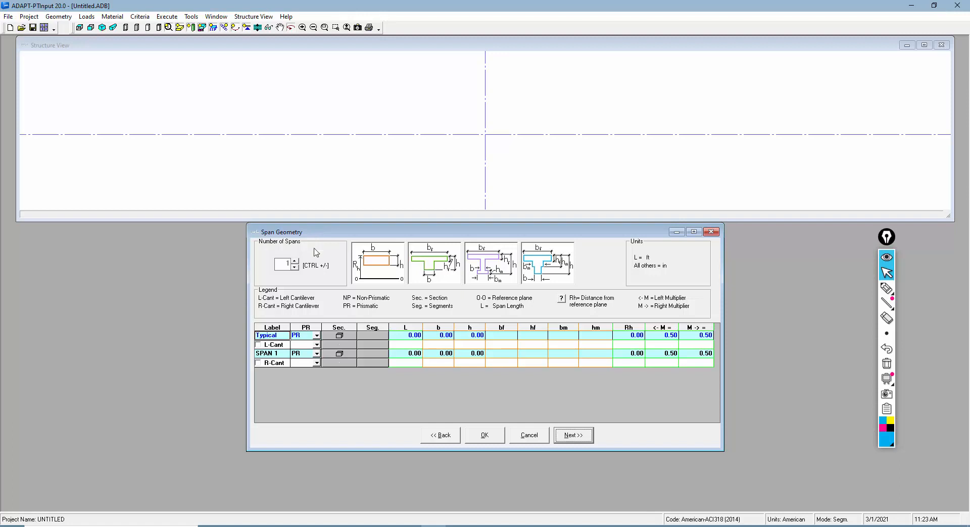
# Set the number of spans to 3 and make span 2 non-prismatic (NP)
pyautogui.click(295, 261)
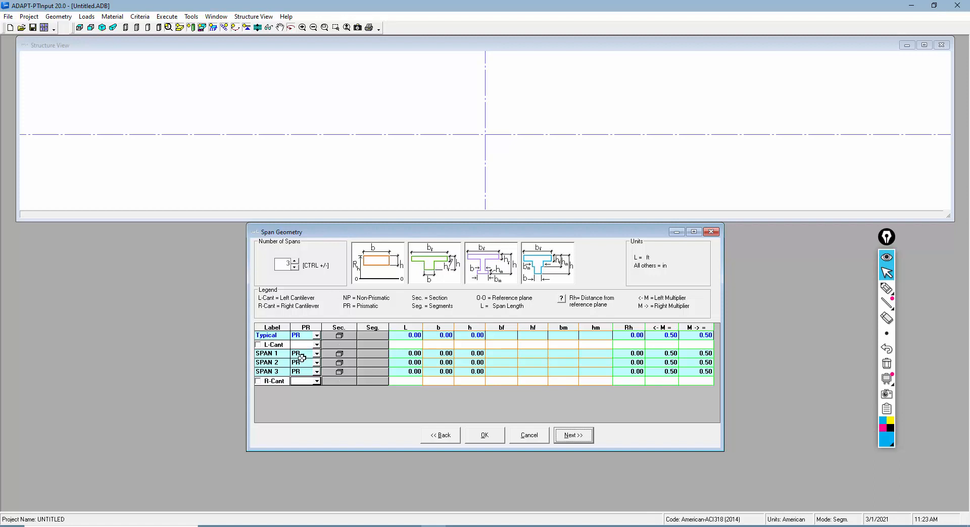
pyautogui.click(316, 363)
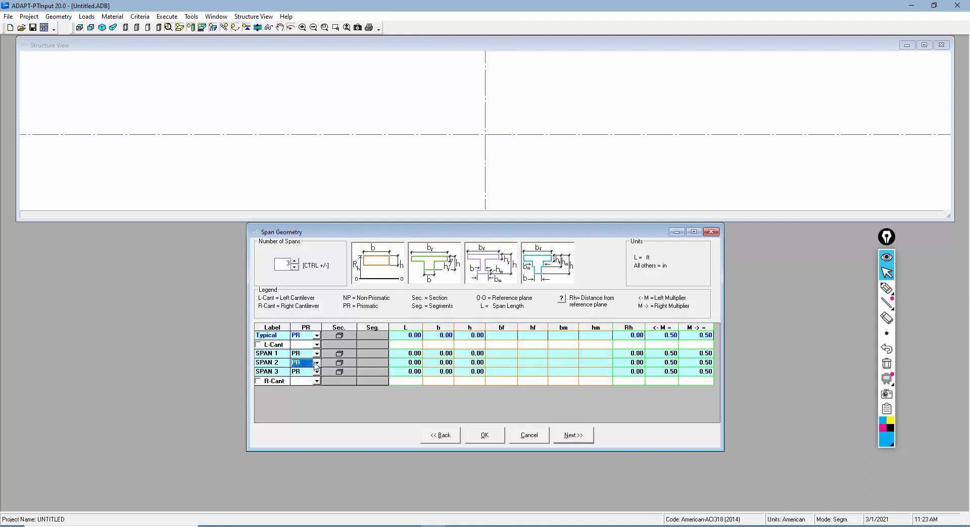
pyautogui.click(307, 378)
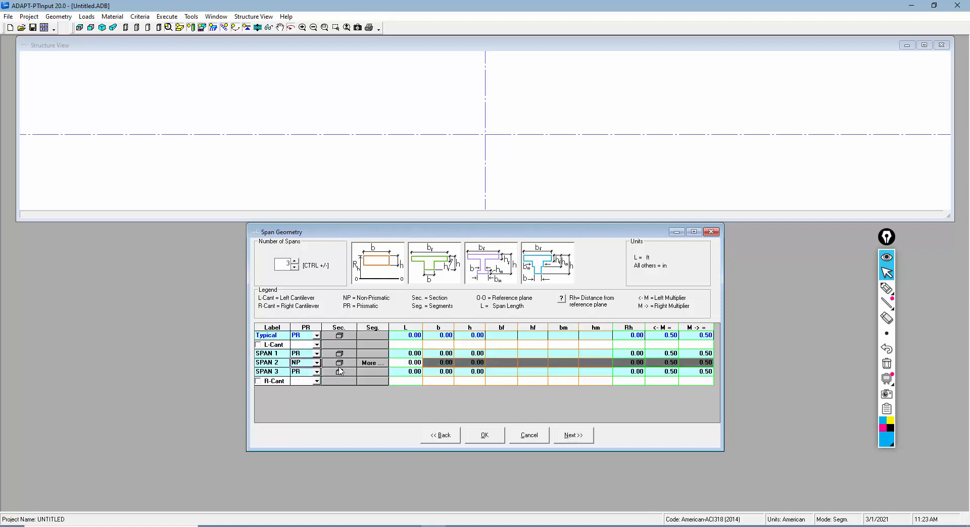
# Set the length of spans 1, 2 and 3 to 30 ft each
pyautogui.click(409, 353)
pyautogui.write('30')
pyautogui.press('Tab')
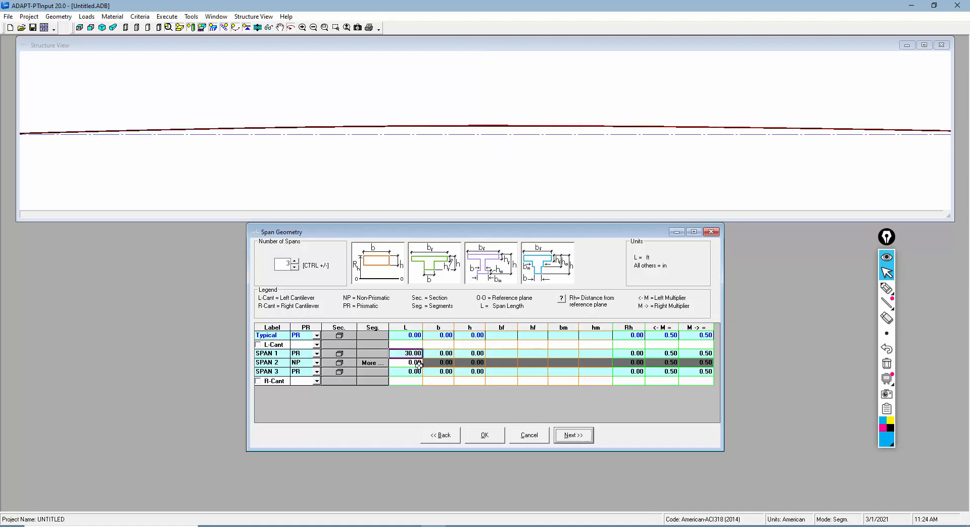
pyautogui.click(413, 364)
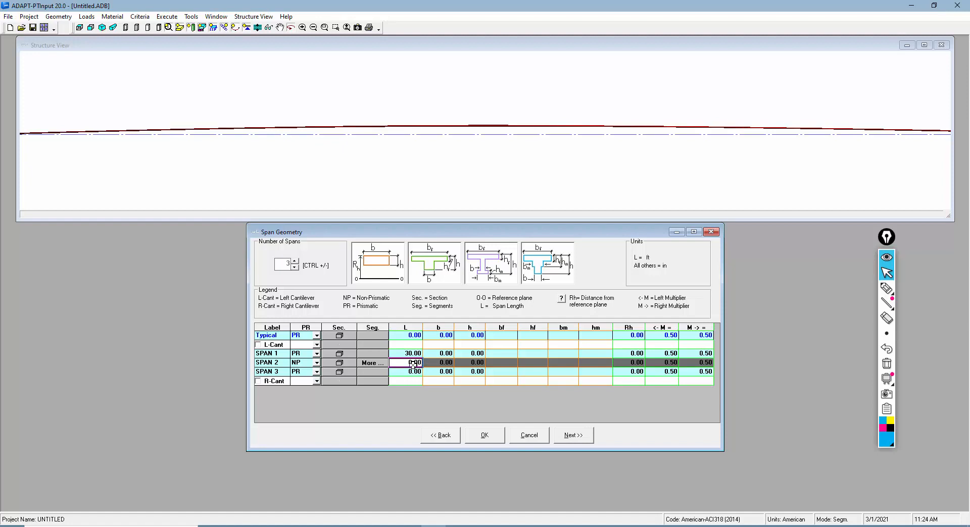
pyautogui.write('30')
pyautogui.press('Tab')
pyautogui.click(413, 372)
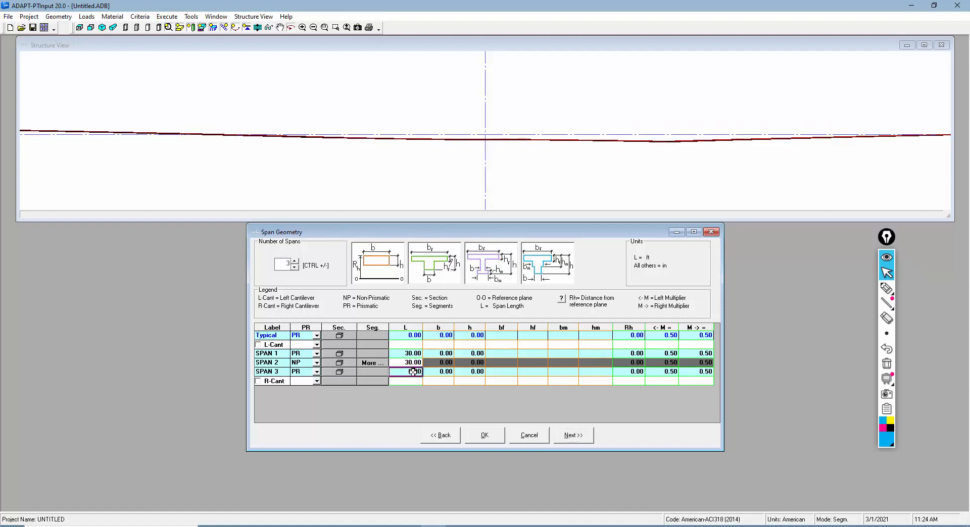
pyautogui.write('30')
pyautogui.press('Return')
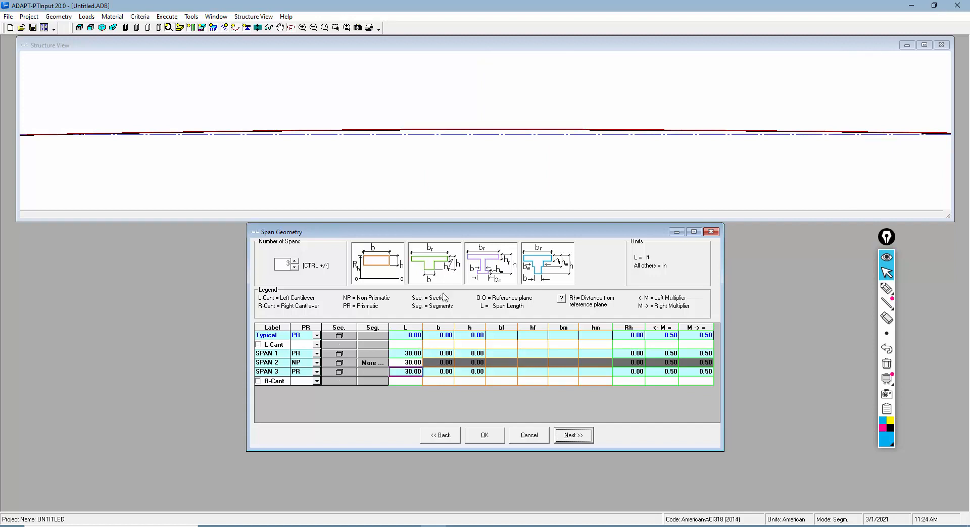
# Give span 1 a width b of 300 in, depth h of 8 in and reference height Rh of 8 in
pyautogui.click(437, 354)
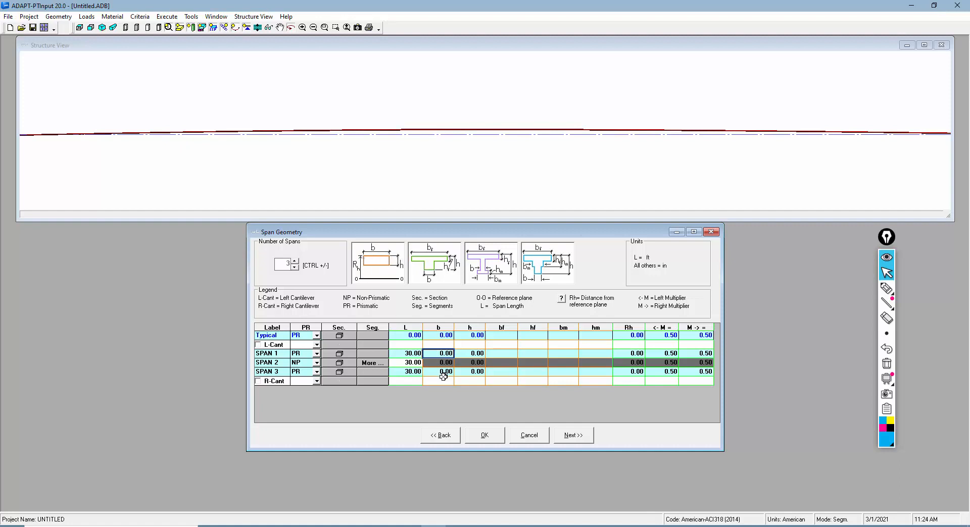
pyautogui.write('30')
pyautogui.press('Return')
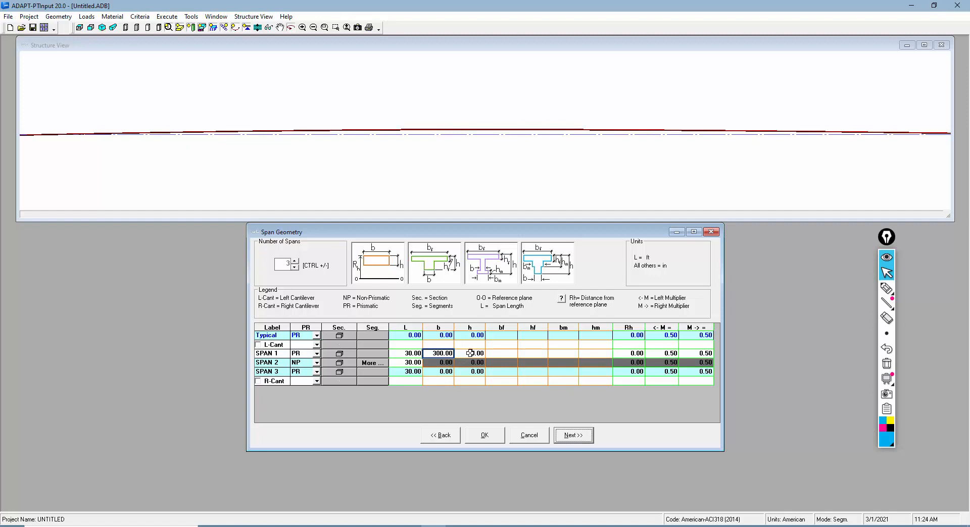
pyautogui.click(471, 352)
pyautogui.write('8')
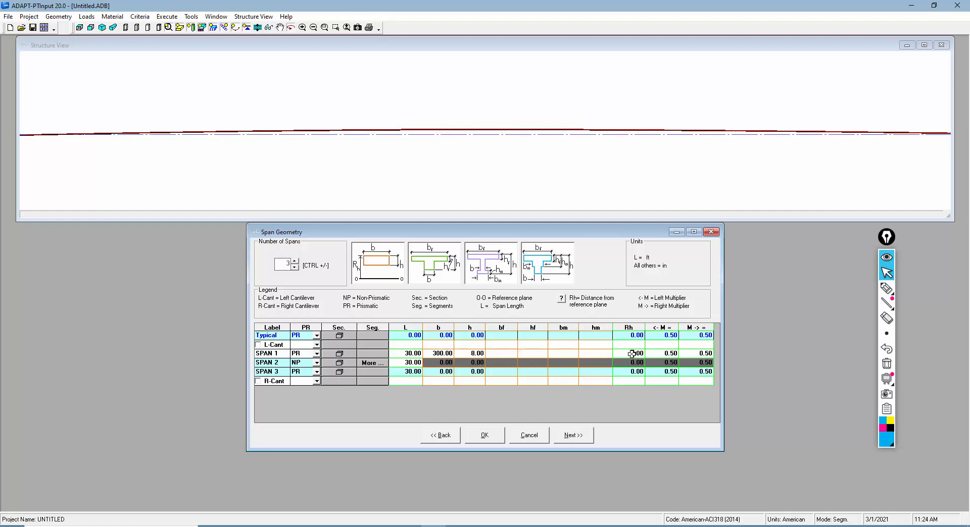
pyautogui.click(628, 354)
pyautogui.write('8')
pyautogui.press('Return')
# Sketch slab edges and a draped tendon over the structure view with the pen, labelling the lower reference line RL with an upward arrow
pyautogui.click(886, 288)
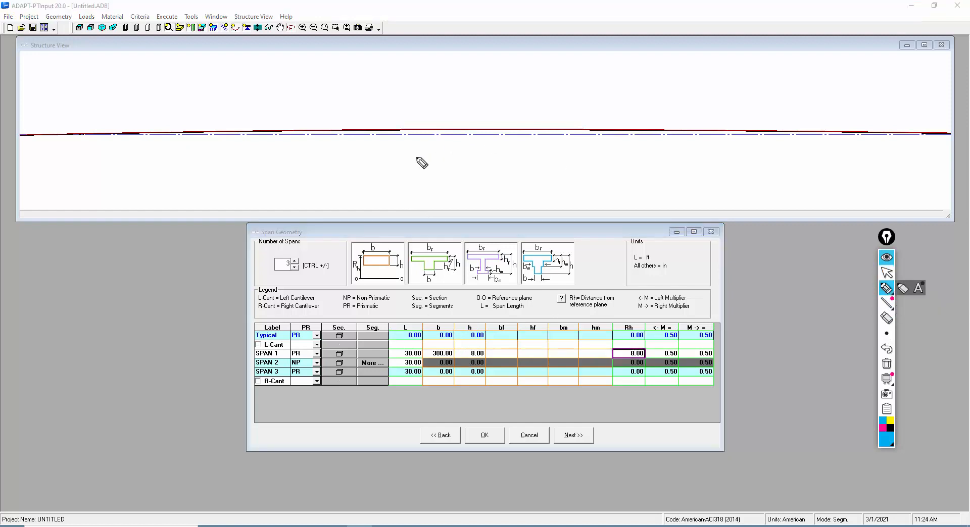
pyautogui.moveTo(380, 173); pyautogui.dragTo(581, 175)
pyautogui.moveTo(362, 113); pyautogui.dragTo(555, 108)
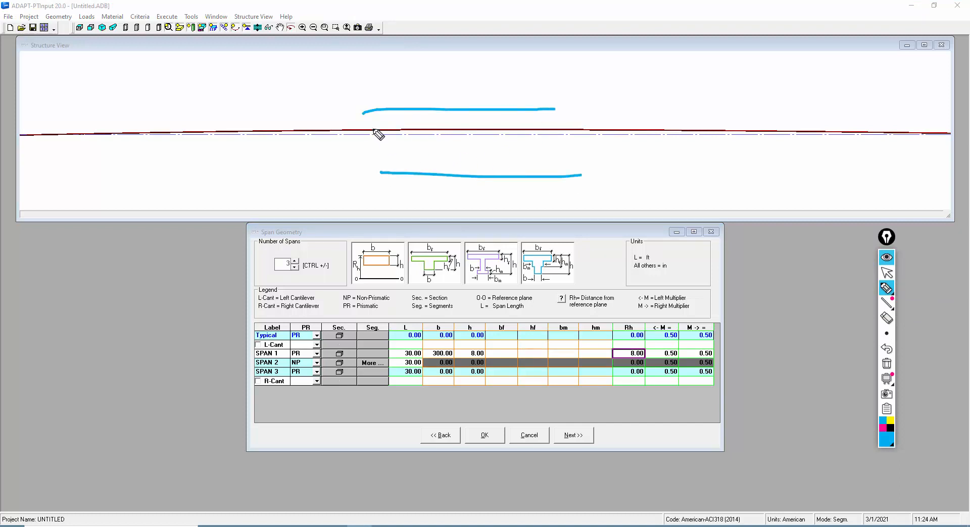
pyautogui.moveTo(368, 124)
pyautogui.mouseDown()
pyautogui.moveTo(431, 158)
pyautogui.moveTo(621, 124)
pyautogui.mouseUp()
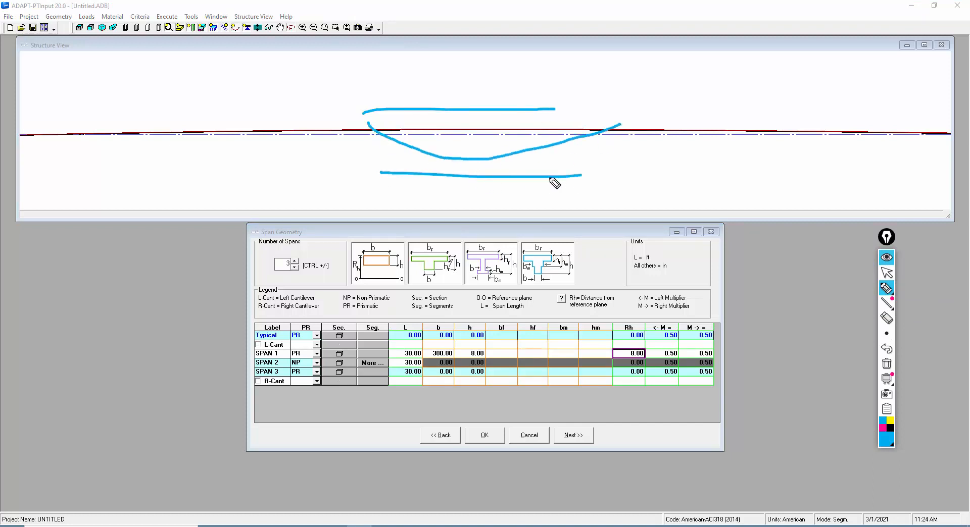
pyautogui.moveTo(511, 176)
pyautogui.mouseDown()
pyautogui.moveTo(514, 159)
pyautogui.moveTo(523, 167)
pyautogui.mouseUp()
pyautogui.moveTo(628, 176)
pyautogui.mouseDown()
pyautogui.moveTo(281, 173)
pyautogui.moveTo(292, 186)
pyautogui.mouseUp()
pyautogui.click(279, 173)
pyautogui.moveTo(299, 169); pyautogui.dragTo(317, 182)
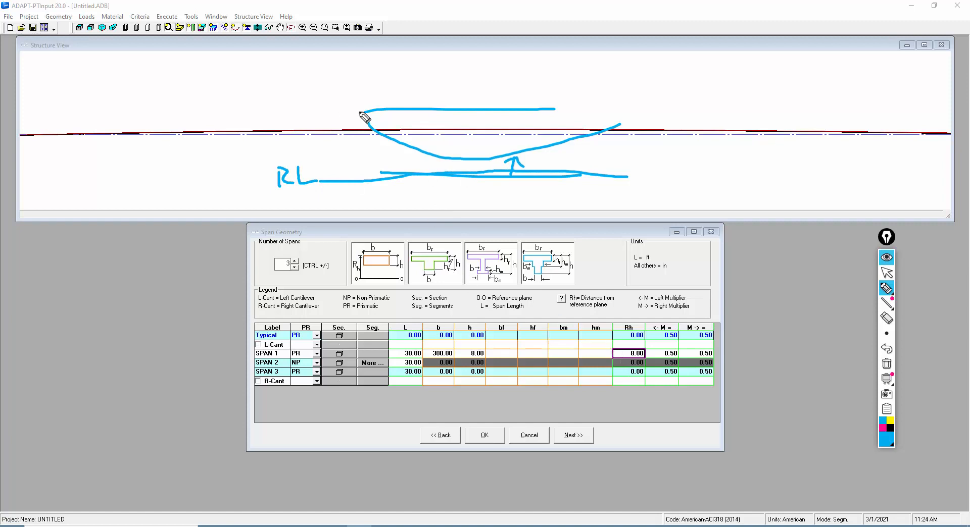
# Label the upper reference line RL, add an arrow down to the tendon, and clear all screen annotations
pyautogui.moveTo(359, 112)
pyautogui.mouseDown()
pyautogui.moveTo(253, 121)
pyautogui.moveTo(265, 120)
pyautogui.mouseUp()
pyautogui.click(270, 106)
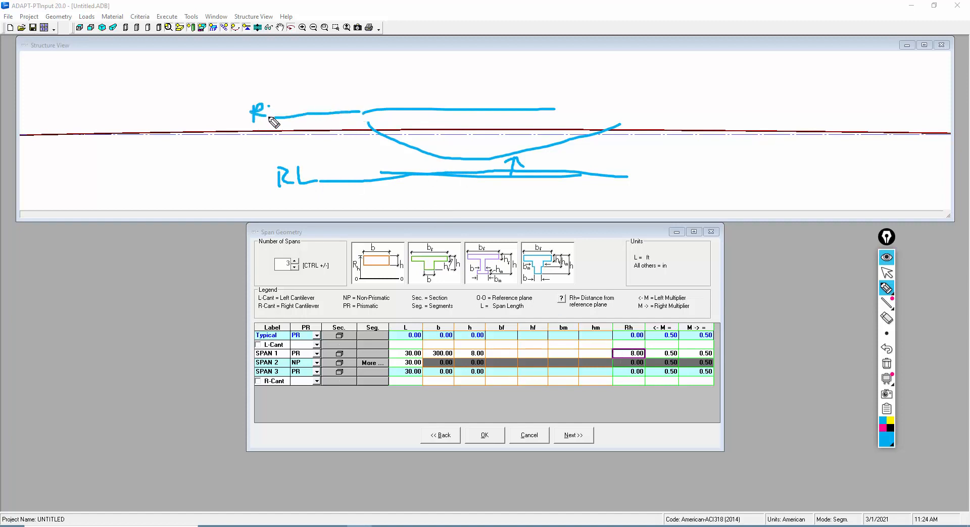
pyautogui.moveTo(466, 110)
pyautogui.mouseDown()
pyautogui.moveTo(466, 150)
pyautogui.moveTo(482, 136)
pyautogui.mouseUp()
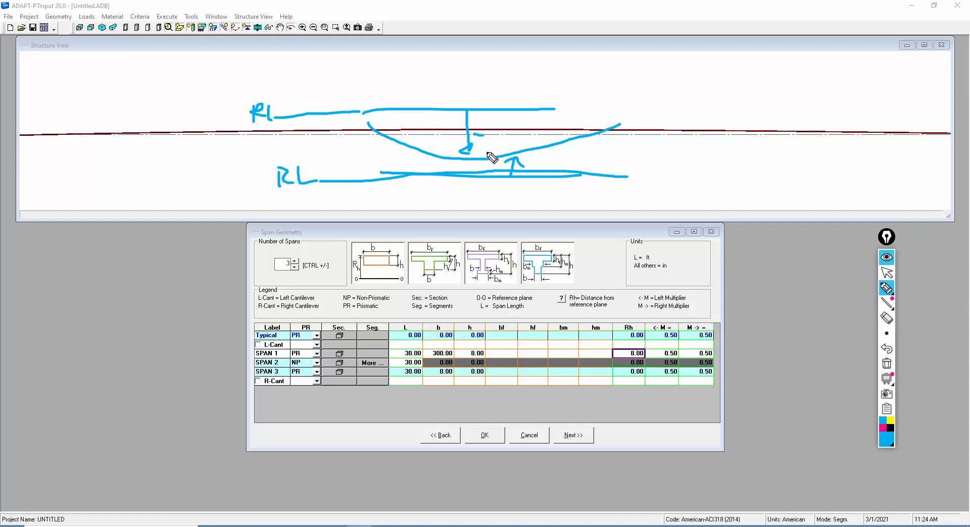
pyautogui.click(887, 363)
pyautogui.click(886, 273)
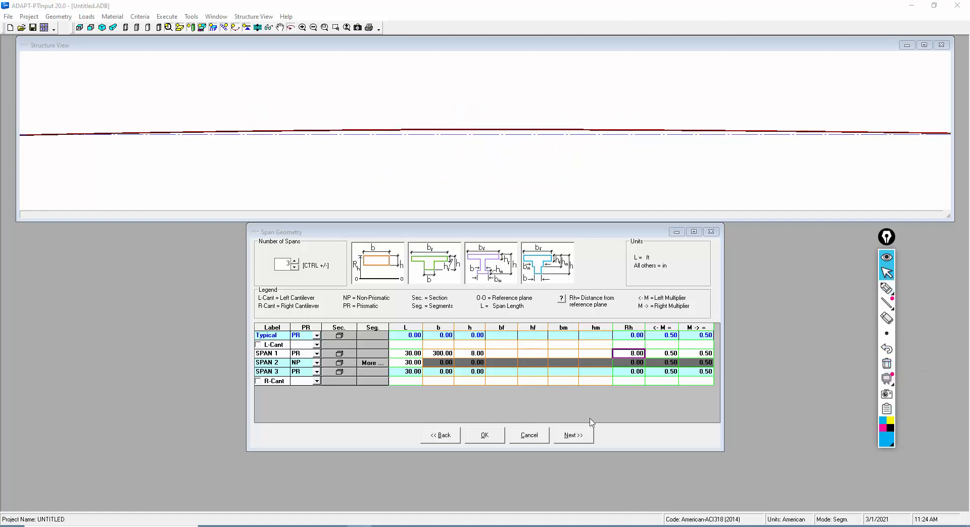
# Set span 3's reference height Rh to 8 in and show all three spans in the structure view
pyautogui.click(626, 372)
pyautogui.write('8')
pyautogui.press('Return')
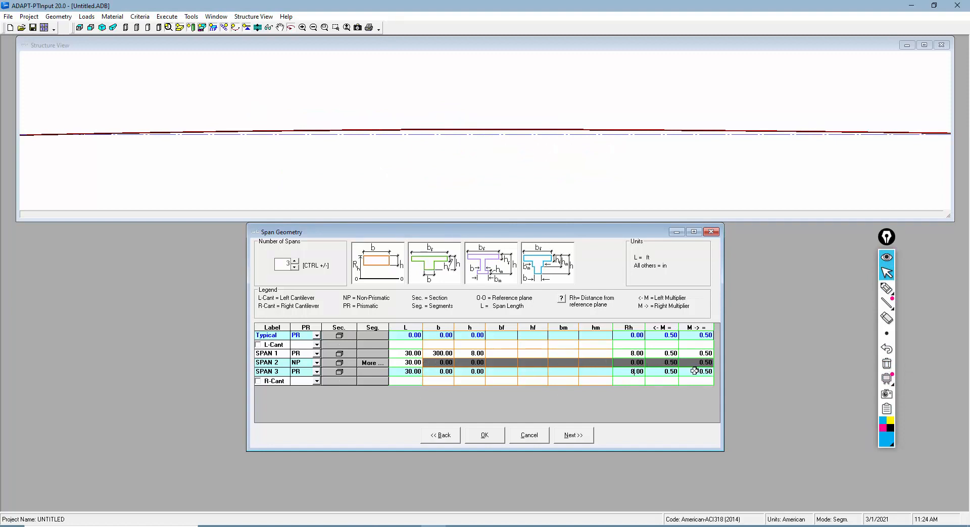
pyautogui.click(597, 380)
pyautogui.click(420, 161)
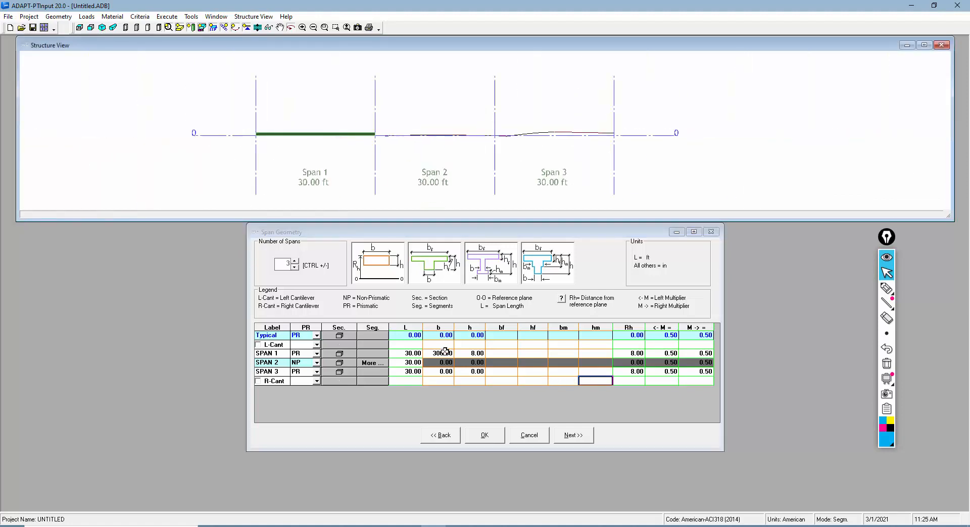
# Set span 3's width b to 300 in and depth h to 8 in
pyautogui.click(442, 372)
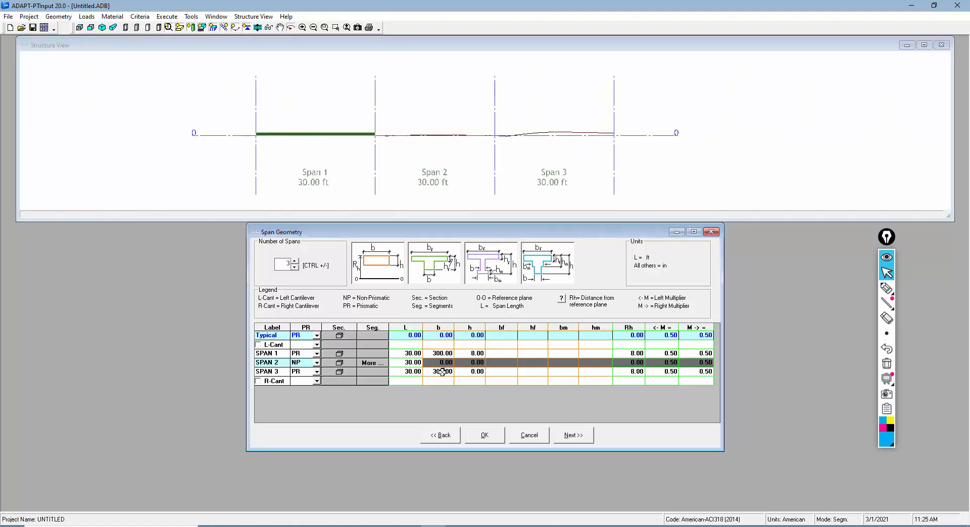
pyautogui.click(442, 372)
pyautogui.press('Tab')
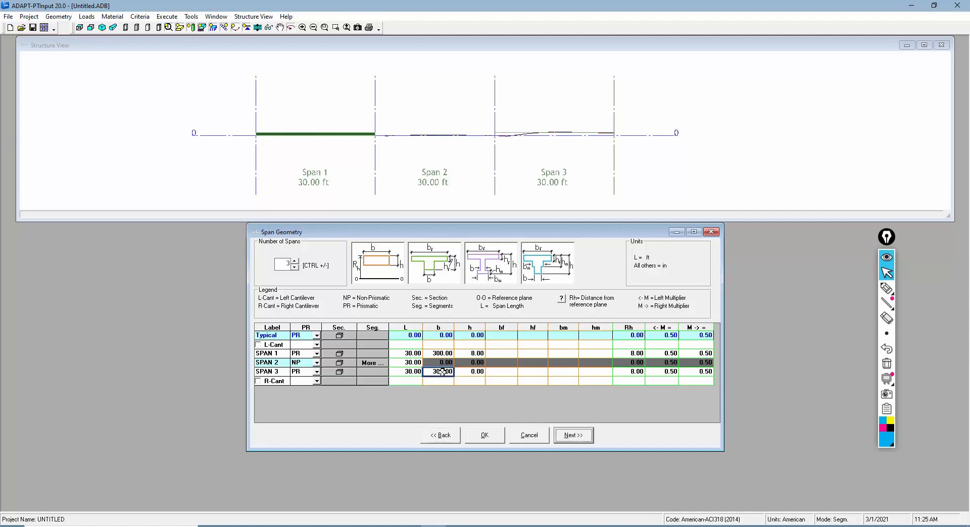
pyautogui.click(466, 374)
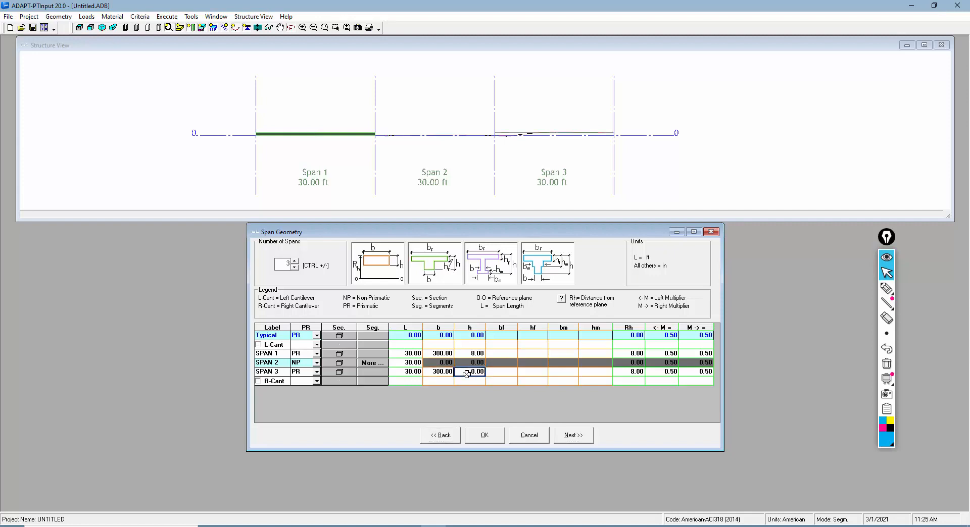
pyautogui.write('8')
pyautogui.press('Return')
# Open the additional segment geometry for span 2 and view the spans nearly side-on
pyautogui.moveTo(437, 133); pyautogui.dragTo(435, 169)
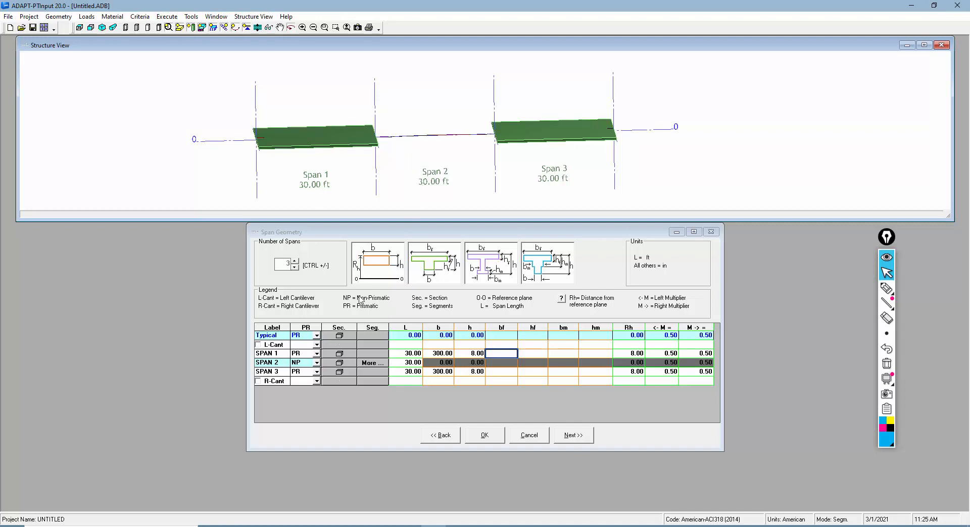
pyautogui.click(368, 363)
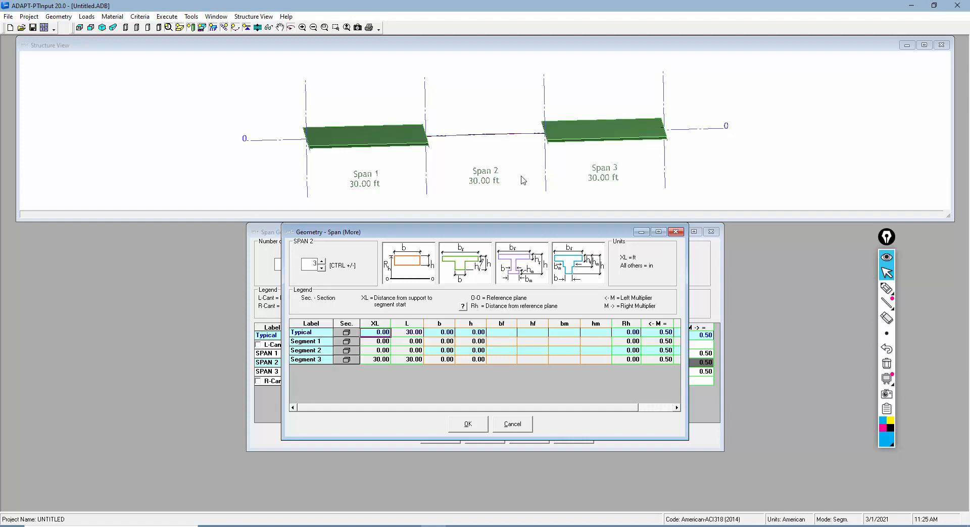
pyautogui.moveTo(416, 160); pyautogui.dragTo(396, 148)
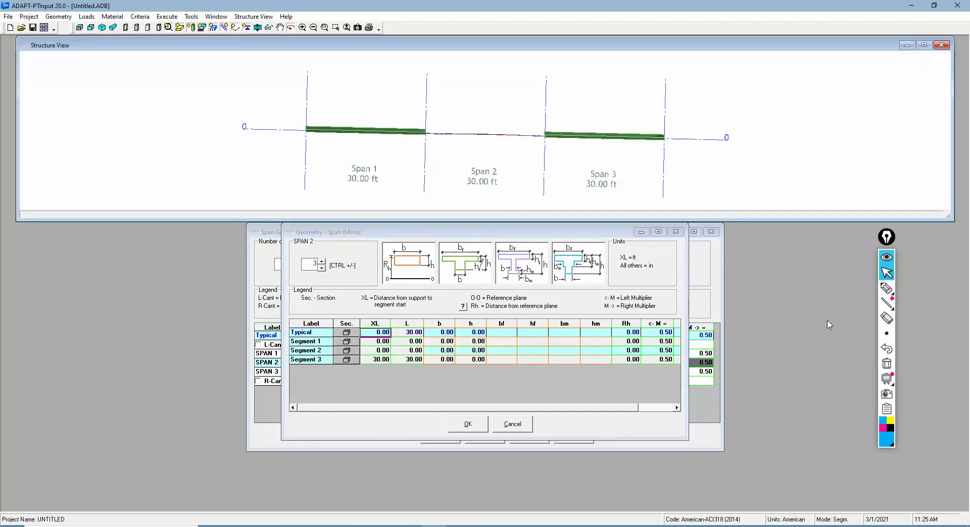
# Draw vertical pen lines on both sides of span 2's two supports, with an arrow from the first support into the span
pyautogui.click(887, 288)
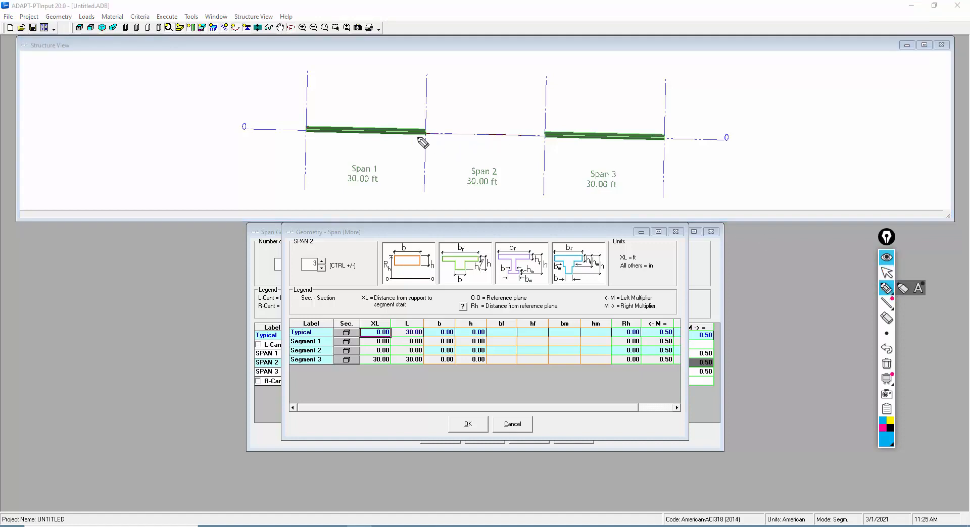
pyautogui.moveTo(402, 131); pyautogui.dragTo(401, 188)
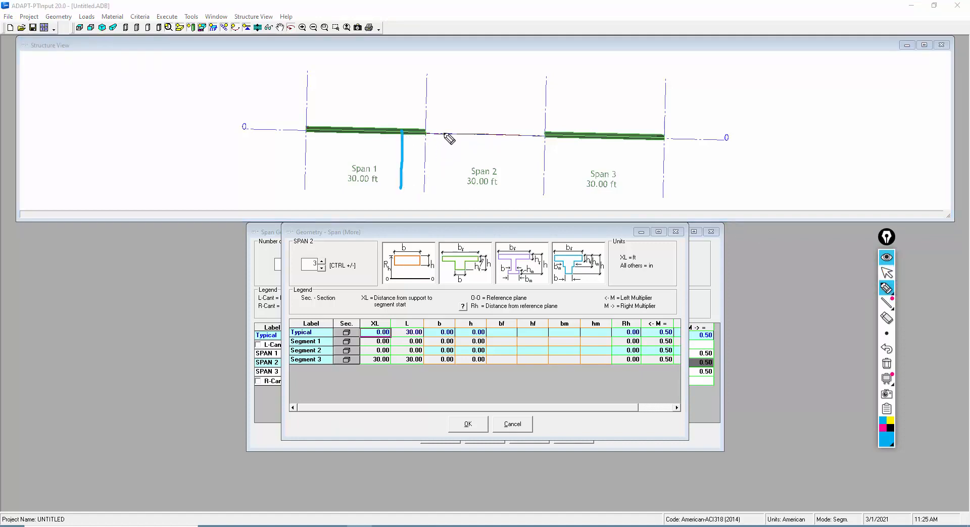
pyautogui.moveTo(444, 132); pyautogui.dragTo(444, 184)
pyautogui.moveTo(423, 119); pyautogui.dragTo(441, 123)
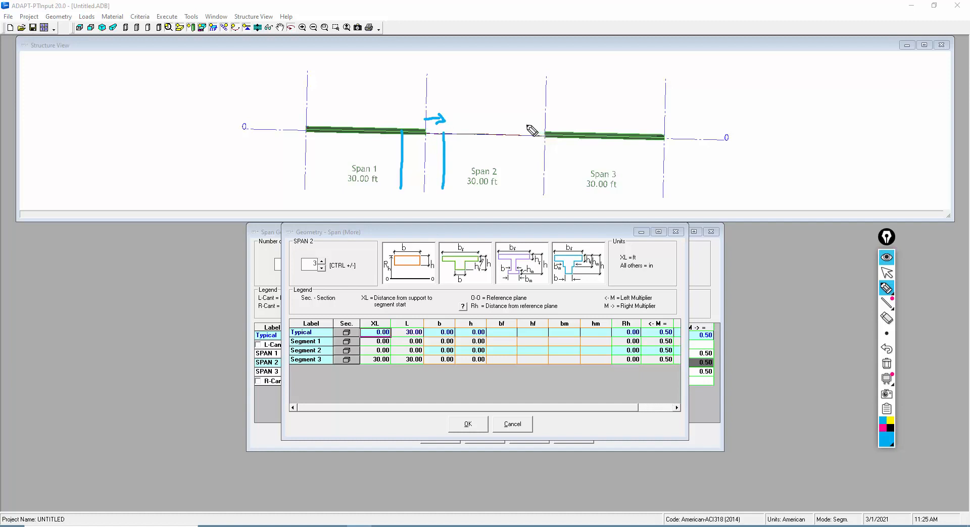
pyautogui.moveTo(527, 124); pyautogui.dragTo(528, 186)
pyautogui.moveTo(563, 131); pyautogui.dragTo(564, 191)
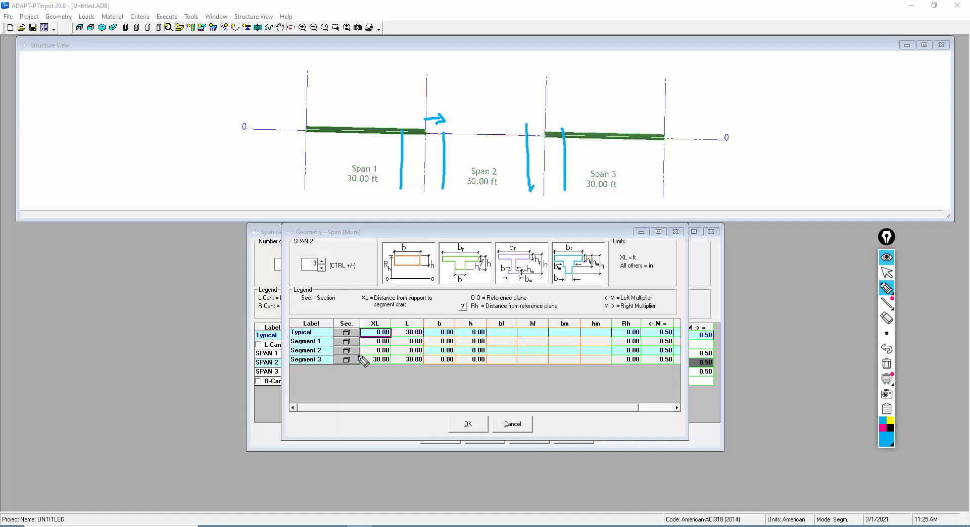
# Number span 2's end segments 1 and 3, divide the middle with tick marks and crosses, and clear all screen annotations
pyautogui.moveTo(526, 130); pyautogui.dragTo(542, 130)
pyautogui.moveTo(431, 95); pyautogui.dragTo(432, 105)
pyautogui.moveTo(532, 106); pyautogui.dragTo(537, 116)
pyautogui.moveTo(444, 135); pyautogui.dragTo(527, 134)
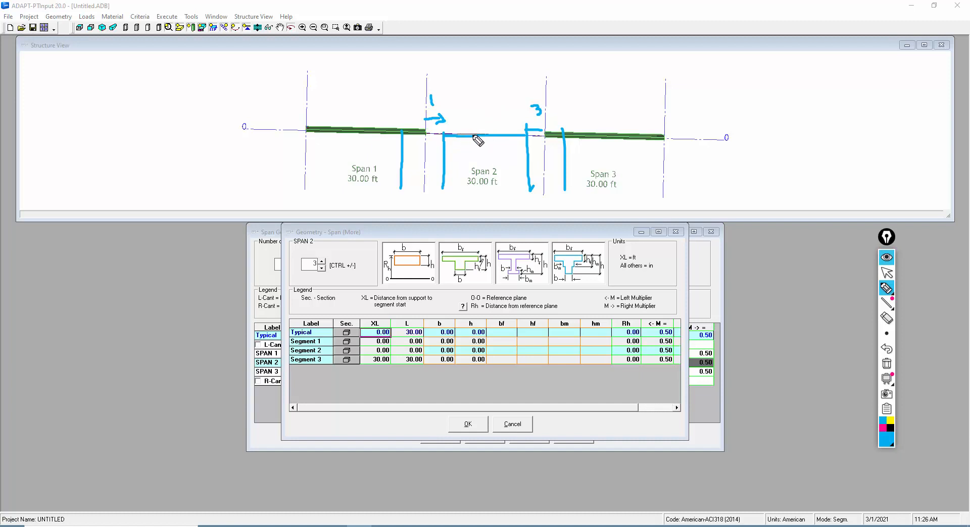
pyautogui.moveTo(476, 130); pyautogui.dragTo(499, 144)
pyautogui.moveTo(453, 144)
pyautogui.mouseDown()
pyautogui.moveTo(469, 152)
pyautogui.moveTo(455, 156)
pyautogui.moveTo(495, 150)
pyautogui.mouseUp()
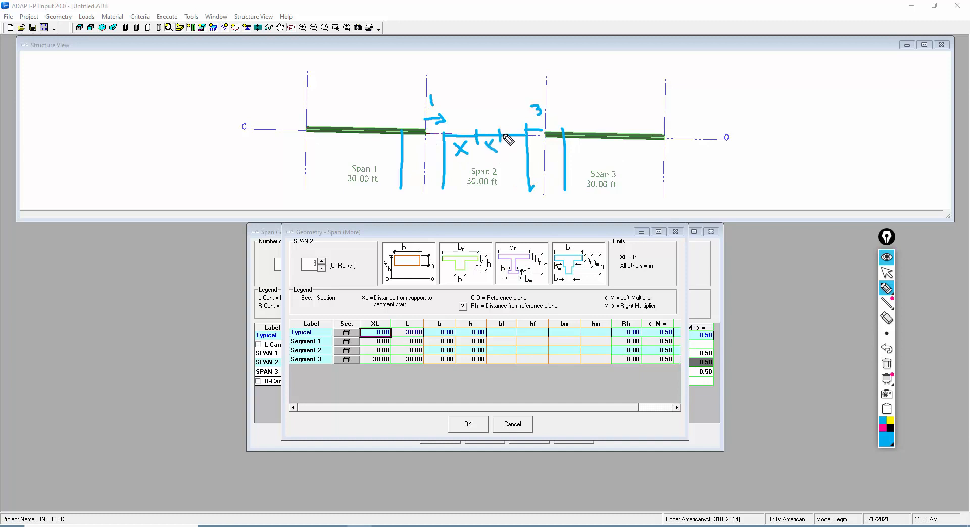
pyautogui.click(903, 333)
pyautogui.click(887, 363)
pyautogui.click(887, 274)
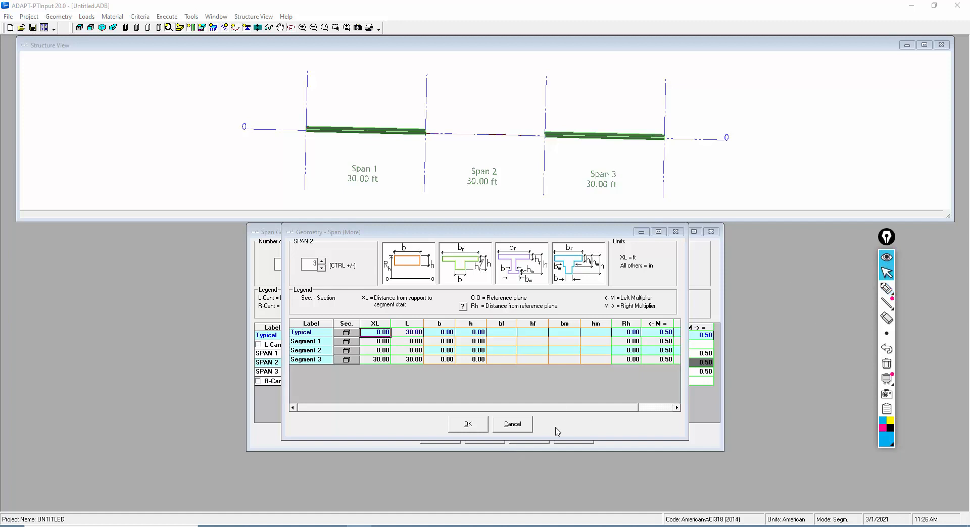
# Cancel span 2's segment geometry and continue to the support geometry, accepting the invalid-value warnings
pyautogui.click(512, 424)
pyautogui.click(571, 435)
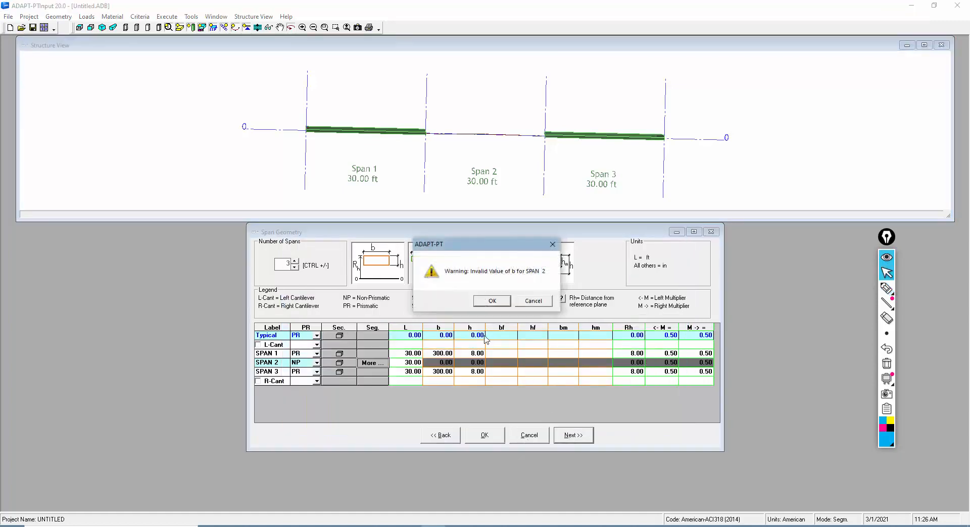
pyautogui.click(491, 301)
pyautogui.click(493, 301)
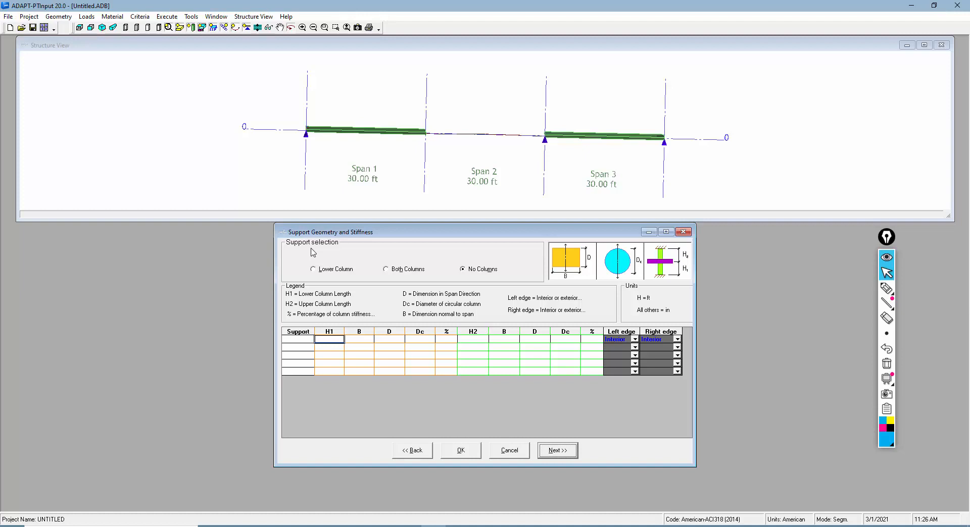
# Give all supports lower columns 10 ft long, 20 in wide normal to the span and 24 in deep in span direction
pyautogui.click(312, 269)
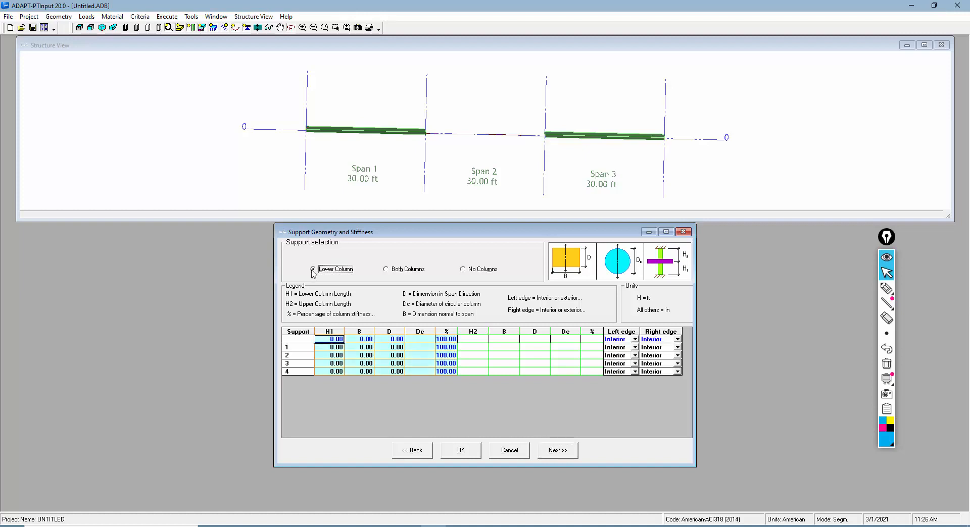
pyautogui.click(330, 341)
pyautogui.write('10')
pyautogui.press('Return')
pyautogui.click(361, 339)
pyautogui.click(360, 338)
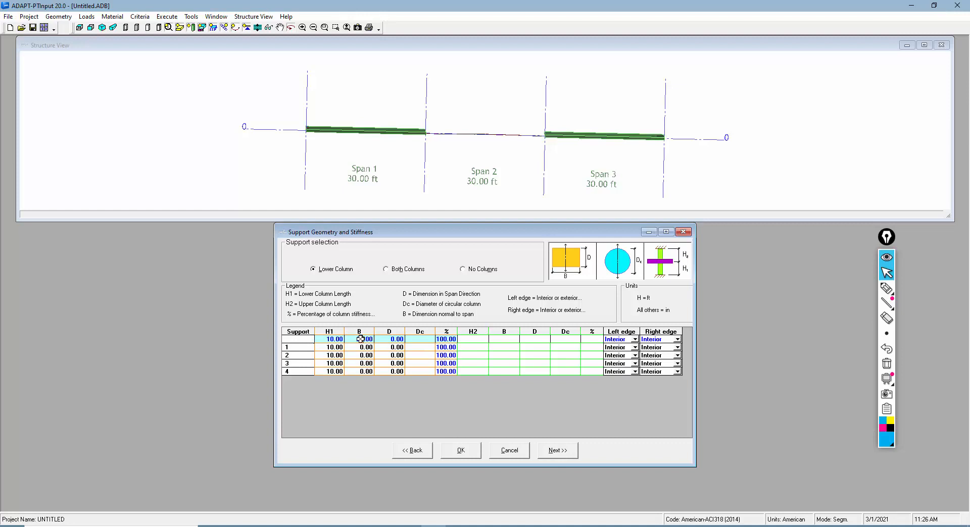
pyautogui.write('20')
pyautogui.press('Tab')
pyautogui.write('24')
pyautogui.press('Return')
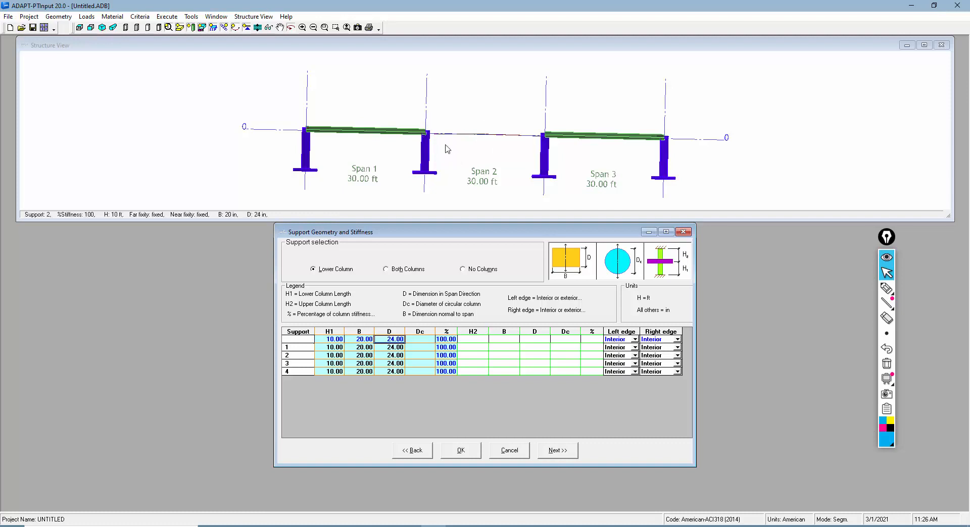
# Return to the span geometry and set span 2's segment count to 5
pyautogui.click(417, 450)
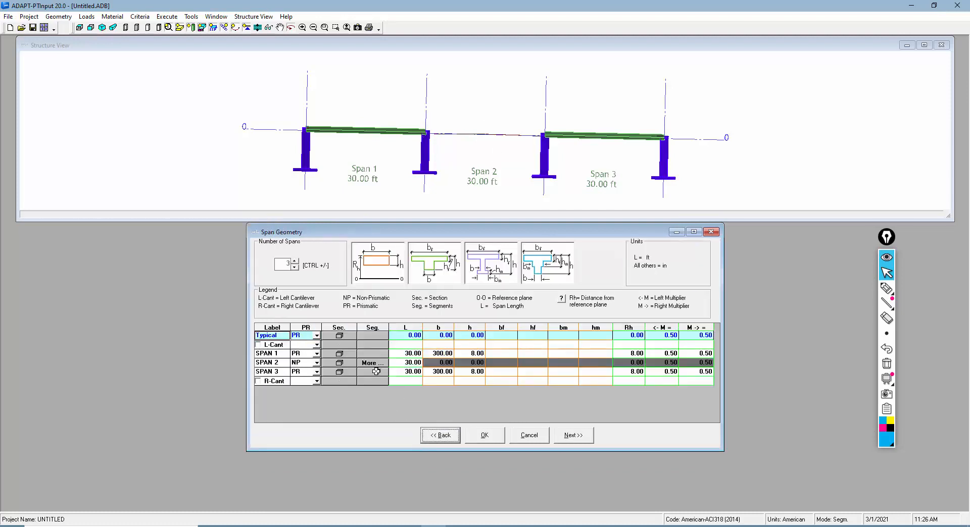
pyautogui.click(365, 363)
pyautogui.click(323, 262)
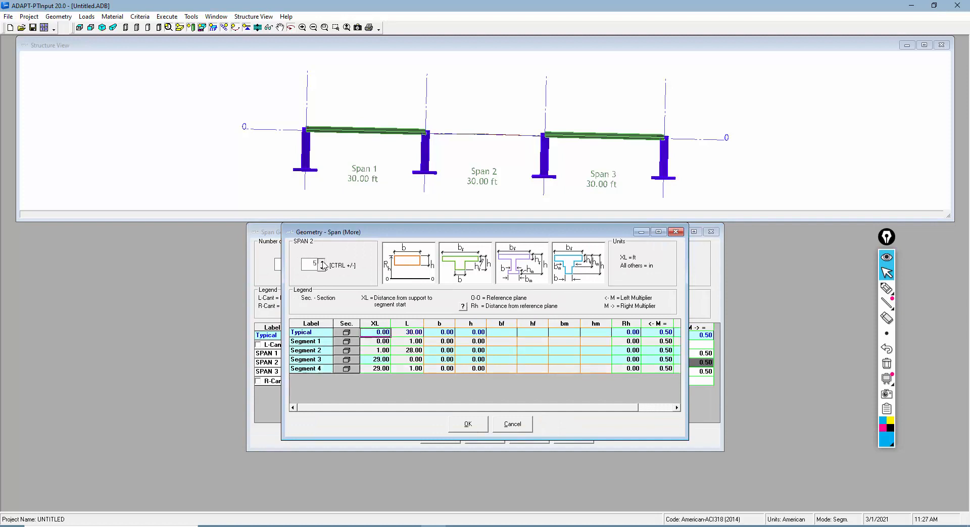
pyautogui.click(323, 262)
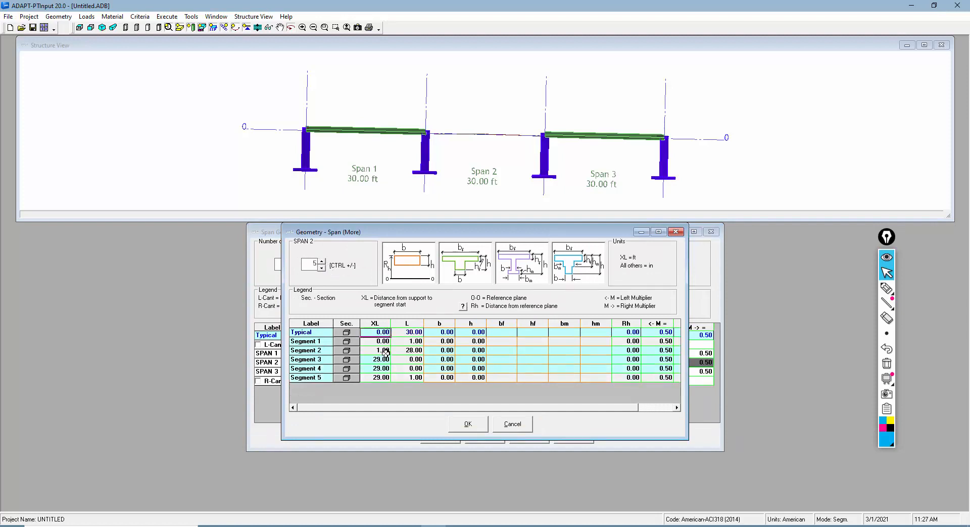
# Mark and number segments 2, 3 and 4 on span 2 in pen, underline the end segments' table values, and clear all annotations
pyautogui.click(889, 286)
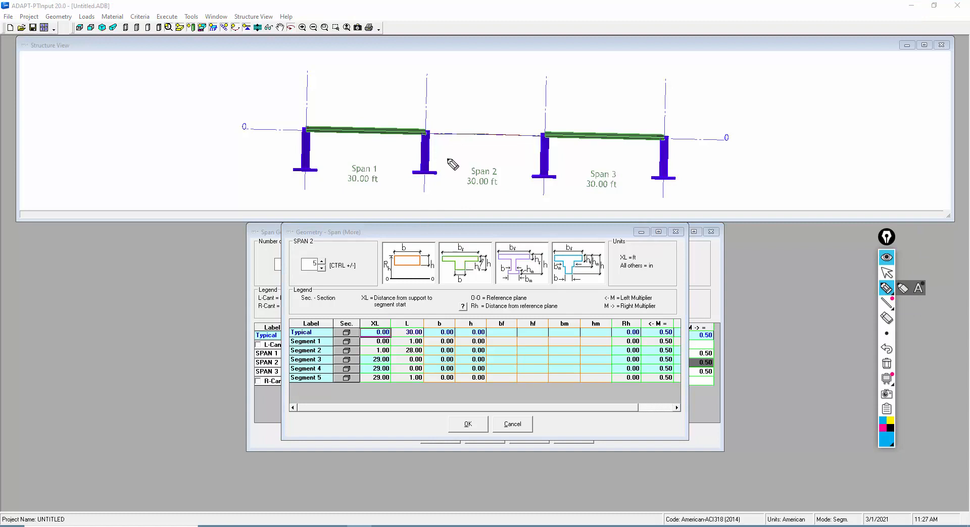
pyautogui.moveTo(458, 125)
pyautogui.mouseDown()
pyautogui.moveTo(461, 147)
pyautogui.moveTo(502, 136)
pyautogui.moveTo(504, 148)
pyautogui.mouseUp()
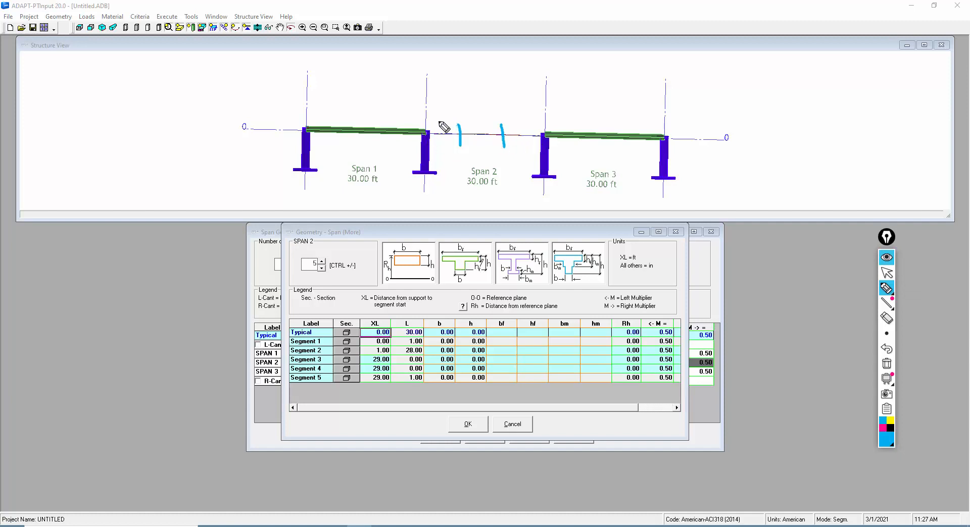
pyautogui.moveTo(437, 116); pyautogui.dragTo(539, 122)
pyautogui.moveTo(406, 345); pyautogui.dragTo(422, 345)
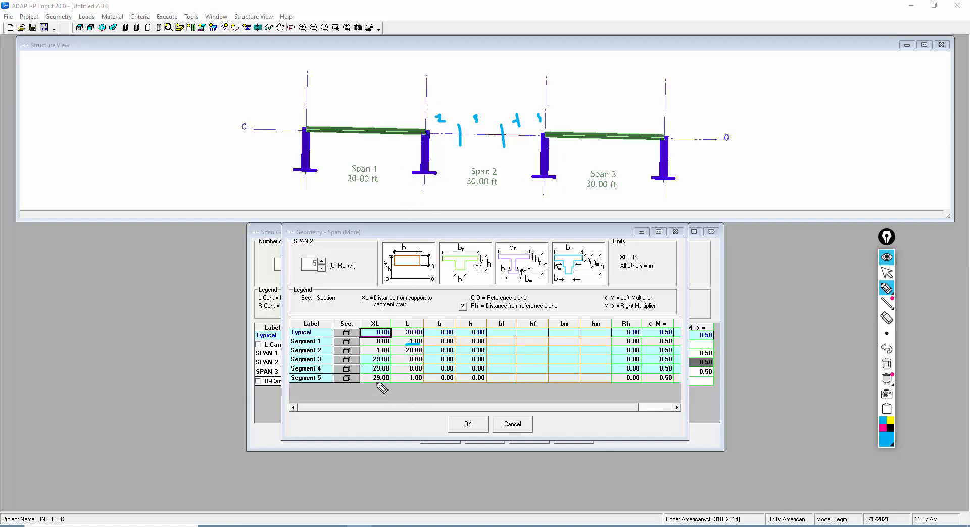
pyautogui.moveTo(372, 383); pyautogui.dragTo(428, 381)
pyautogui.click(887, 364)
pyautogui.click(886, 273)
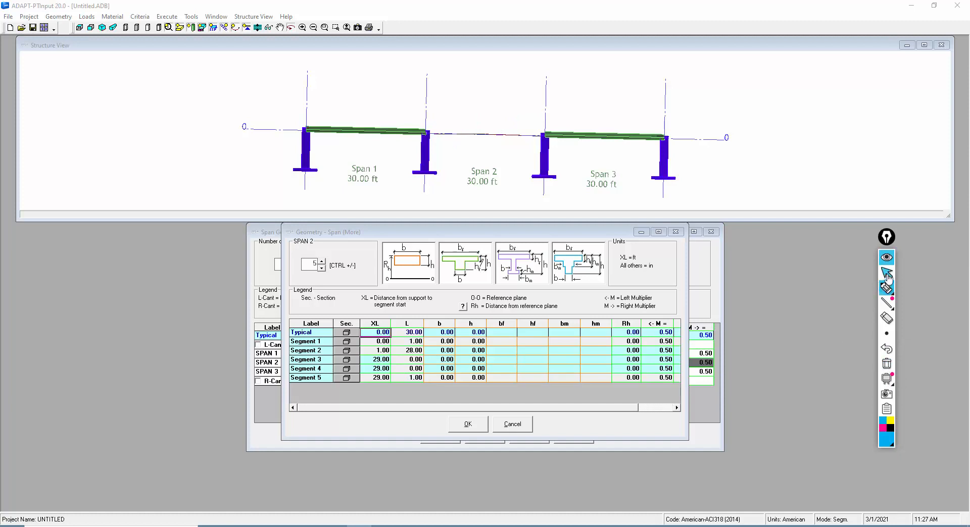
# Set the start distance XL of span 2's segment 3 to 10 ft and of segment 4 to 20 ft
pyautogui.click(380, 350)
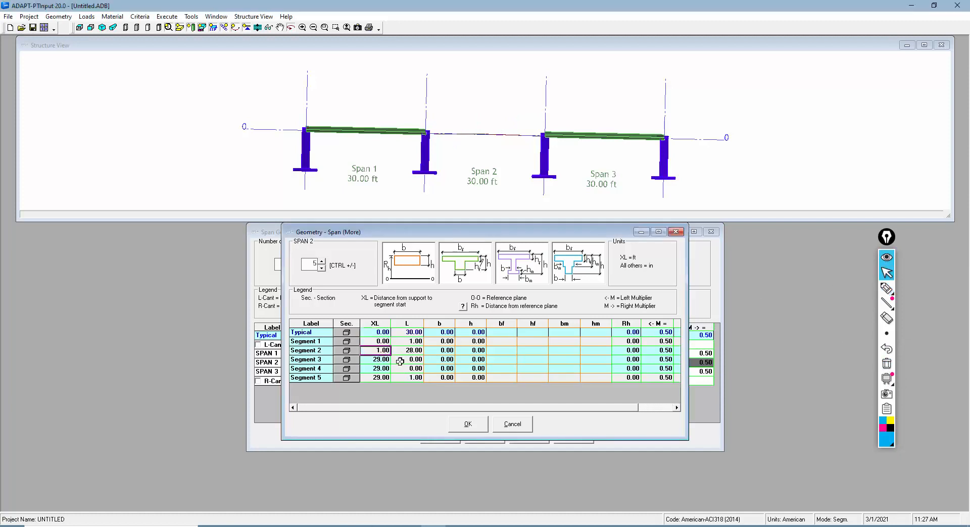
pyautogui.click(399, 362)
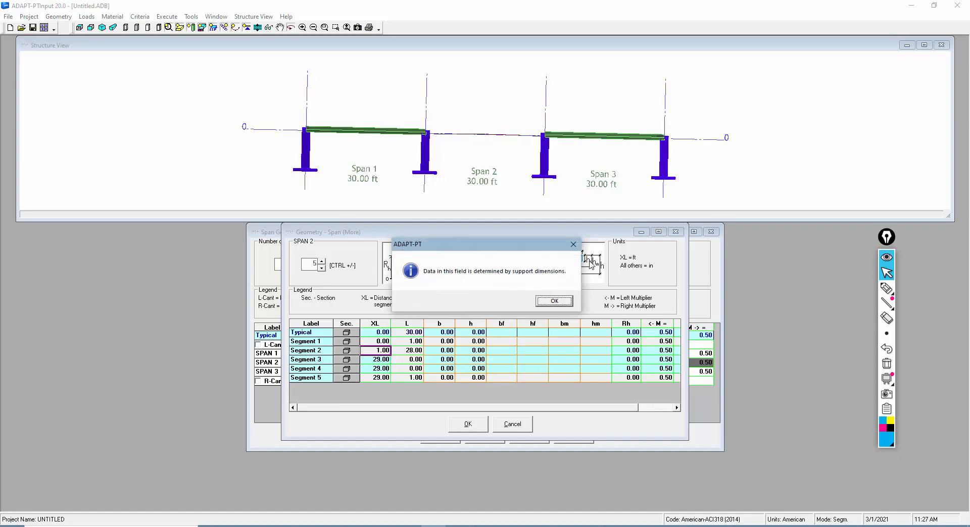
pyautogui.click(554, 301)
pyautogui.click(372, 361)
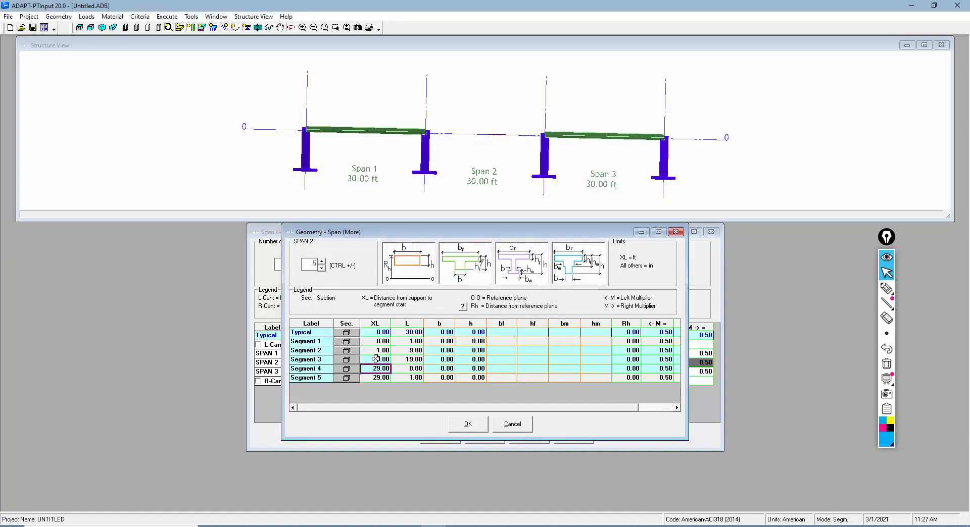
pyautogui.write('20')
pyautogui.press('Return')
pyautogui.click(483, 136)
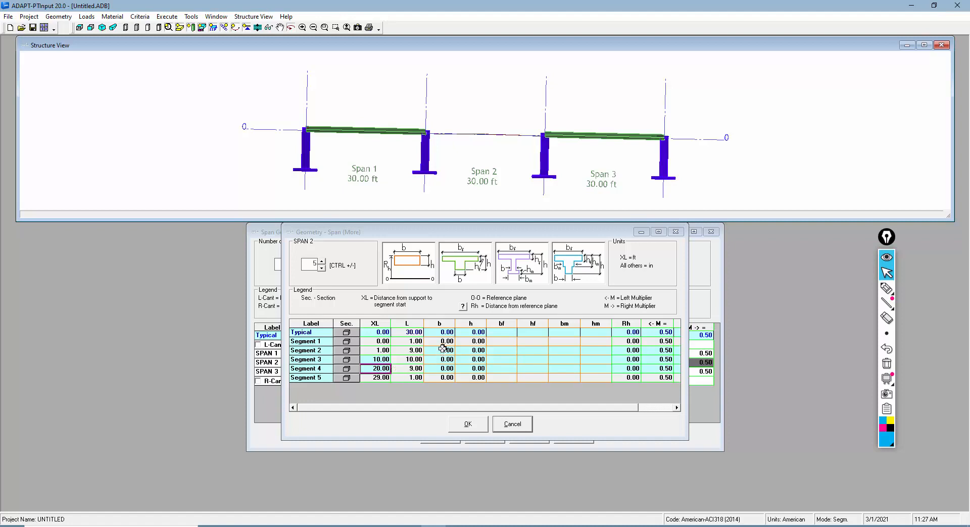
# Set width b to 300 in, depth h to 8 in and Rh to 8 in for all of span 2's segments
pyautogui.click(441, 332)
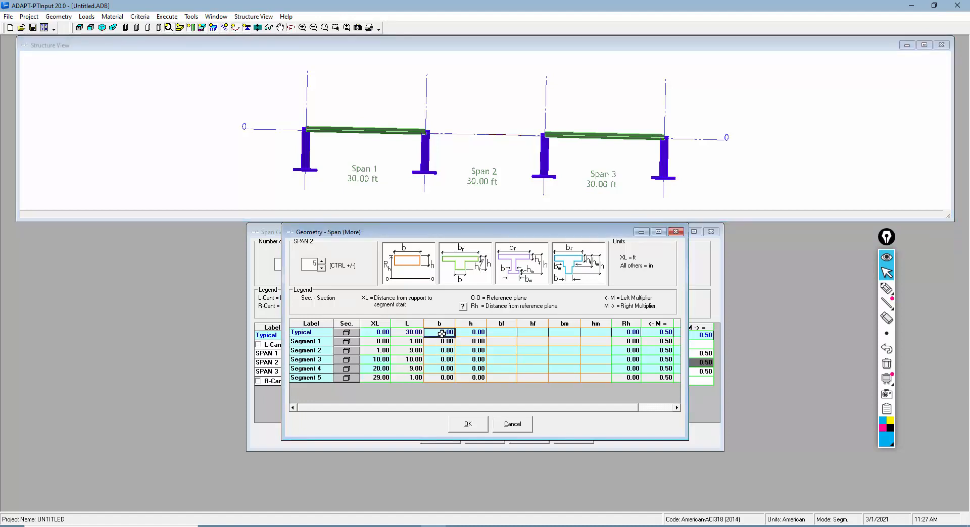
pyautogui.click(442, 333)
pyautogui.press('Return')
pyautogui.click(465, 333)
pyautogui.write('8')
pyautogui.press('Return')
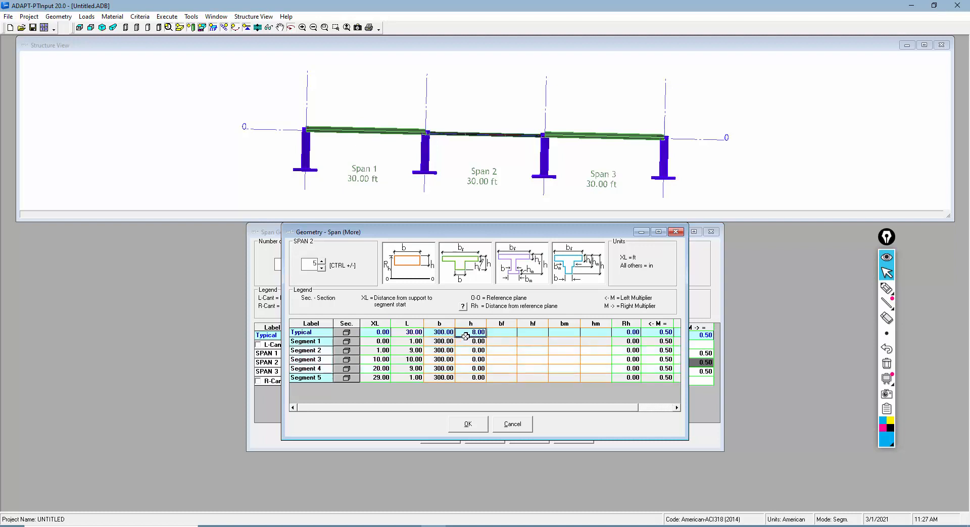
pyautogui.click(630, 335)
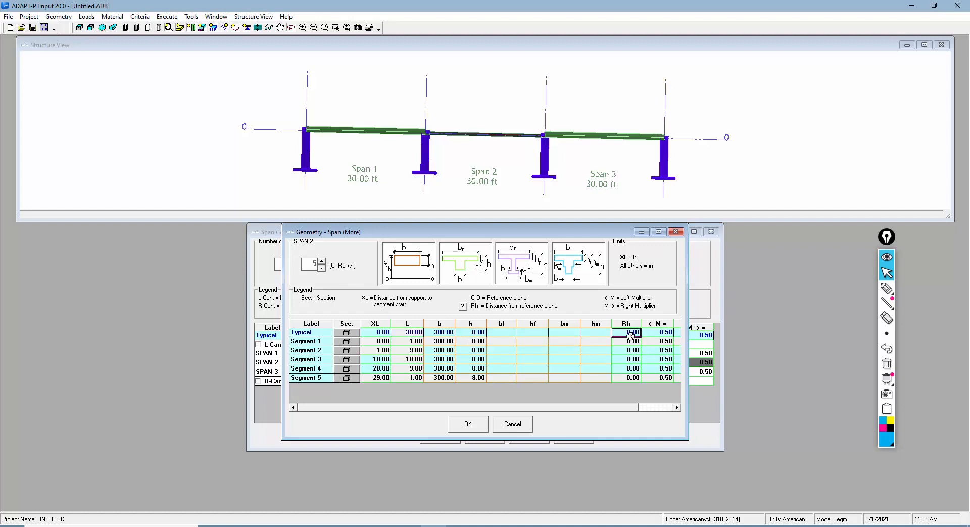
pyautogui.write('8')
pyautogui.press('Return')
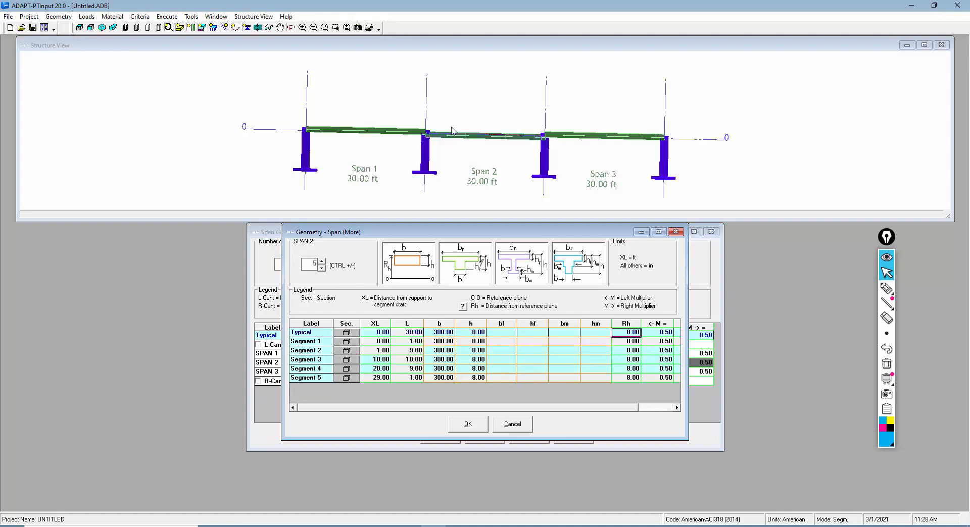
# In plan view, pen crossed boxes over both outer edges of segment 3, number it 3, and clear all annotations
pyautogui.moveTo(472, 101); pyautogui.dragTo(498, 136)
pyautogui.moveTo(277, 164)
pyautogui.mouseDown()
pyautogui.moveTo(259, 161)
pyautogui.moveTo(268, 168)
pyautogui.mouseUp()
pyautogui.click(886, 288)
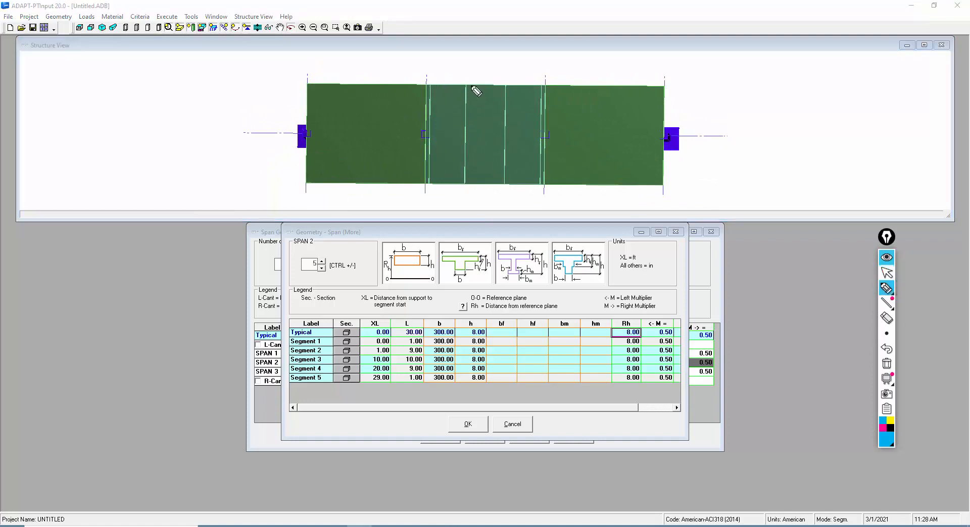
pyautogui.moveTo(489, 67); pyautogui.dragTo(487, 79)
pyautogui.moveTo(463, 117); pyautogui.dragTo(507, 116)
pyautogui.moveTo(463, 155); pyautogui.dragTo(504, 155)
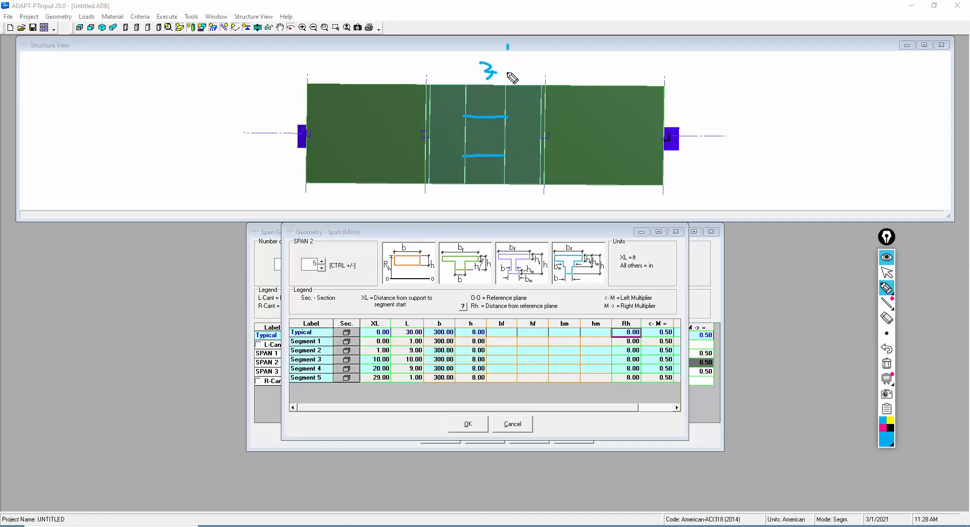
pyautogui.moveTo(508, 44)
pyautogui.mouseDown()
pyautogui.moveTo(507, 113)
pyautogui.moveTo(459, 78)
pyautogui.moveTo(509, 43)
pyautogui.moveTo(479, 70)
pyautogui.moveTo(507, 61)
pyautogui.moveTo(464, 116)
pyautogui.mouseUp()
pyautogui.moveTo(459, 155)
pyautogui.mouseDown()
pyautogui.moveTo(500, 188)
pyautogui.moveTo(493, 240)
pyautogui.moveTo(457, 152)
pyautogui.moveTo(502, 235)
pyautogui.moveTo(501, 160)
pyautogui.moveTo(462, 229)
pyautogui.mouseUp()
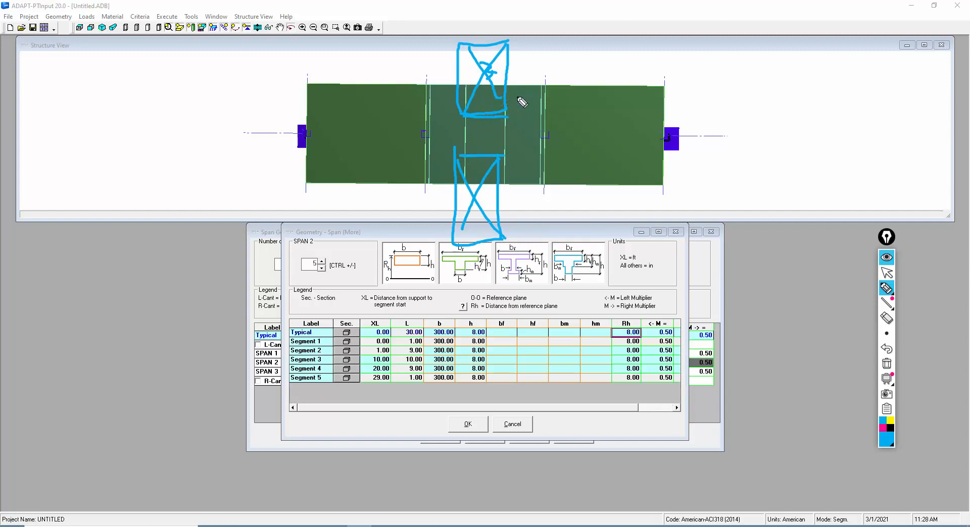
pyautogui.moveTo(512, 91); pyautogui.dragTo(528, 92)
pyautogui.moveTo(510, 169); pyautogui.dragTo(518, 173)
pyautogui.click(887, 363)
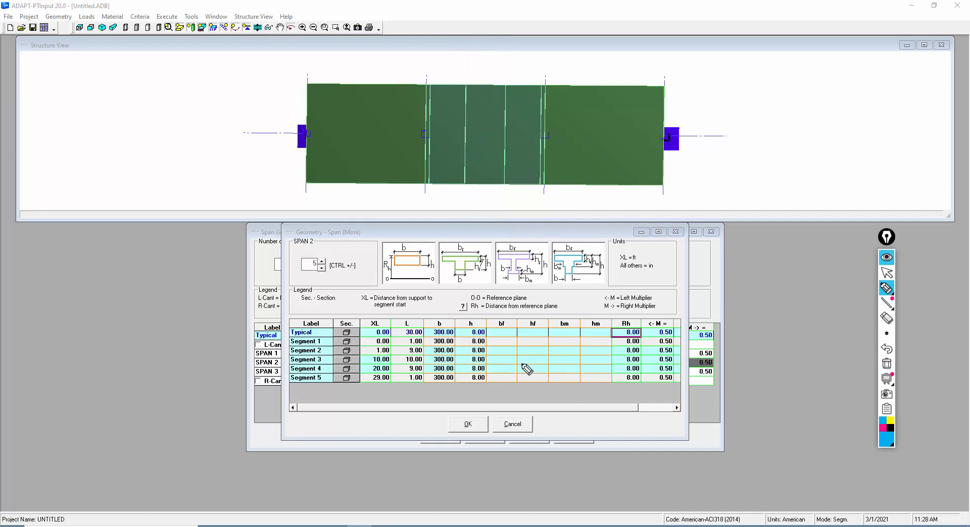
pyautogui.click(886, 274)
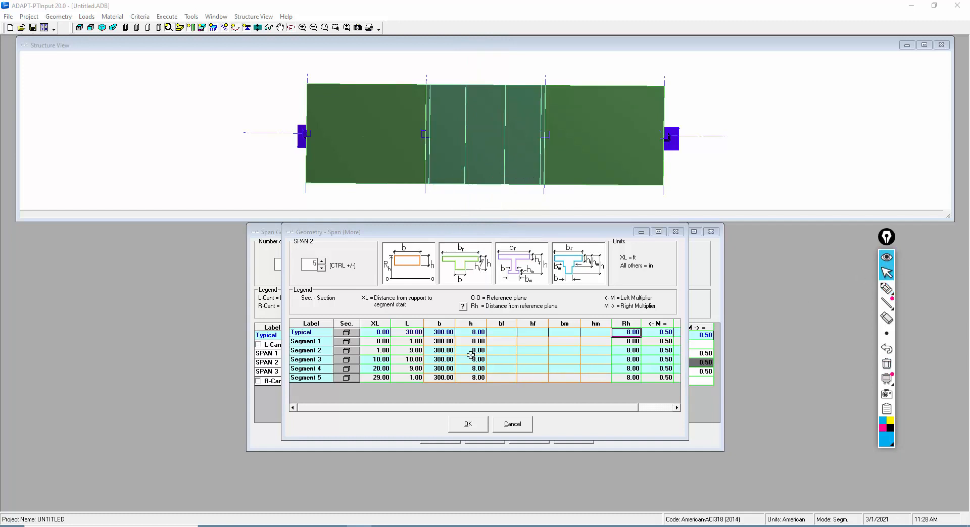
# Set the width b of span 2's segment 3 to 100 in
pyautogui.click(435, 364)
pyautogui.click(439, 360)
pyautogui.write('1')
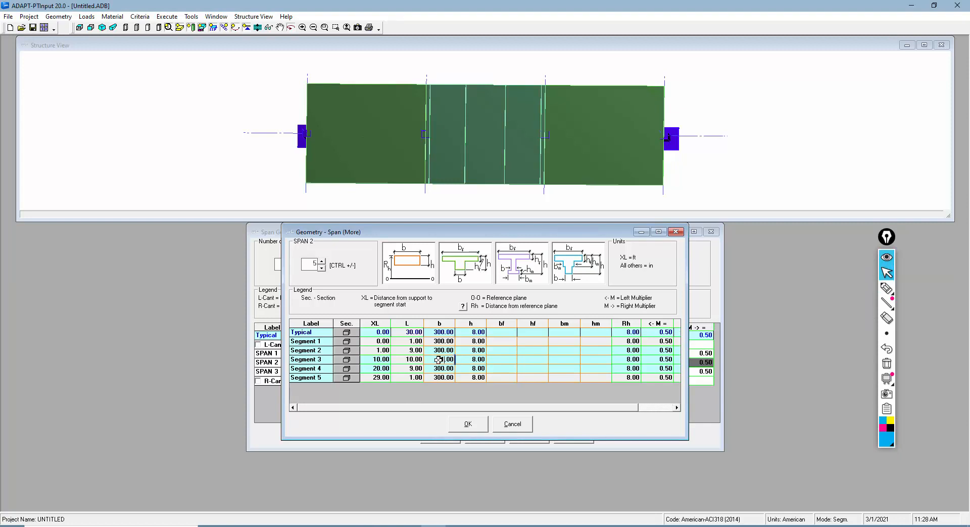
pyautogui.write('00')
pyautogui.press('Return')
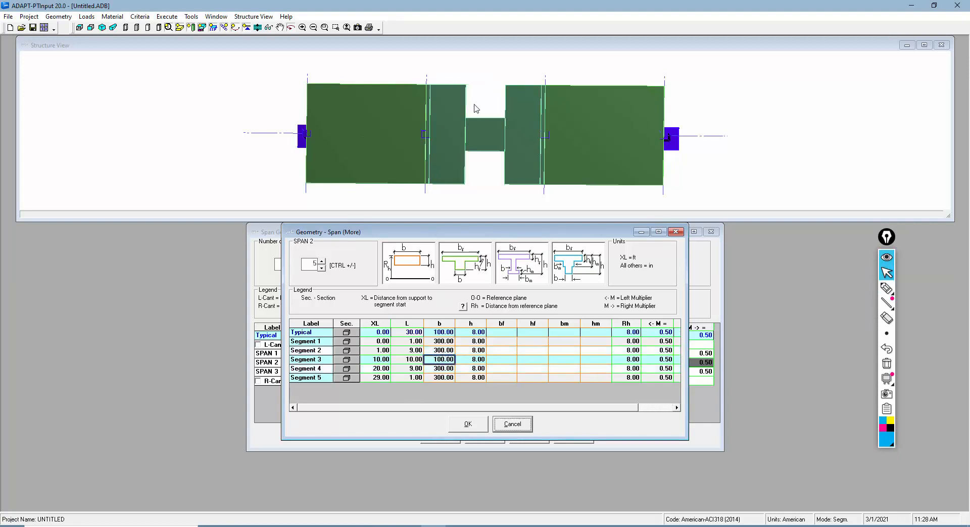
# Pen boxes in the gaps on both sides of segment 3, cross and outline the segment itself, and clear all annotations
pyautogui.click(886, 289)
pyautogui.moveTo(463, 86)
pyautogui.mouseDown()
pyautogui.moveTo(499, 87)
pyautogui.moveTo(501, 113)
pyautogui.moveTo(467, 96)
pyautogui.moveTo(497, 94)
pyautogui.mouseUp()
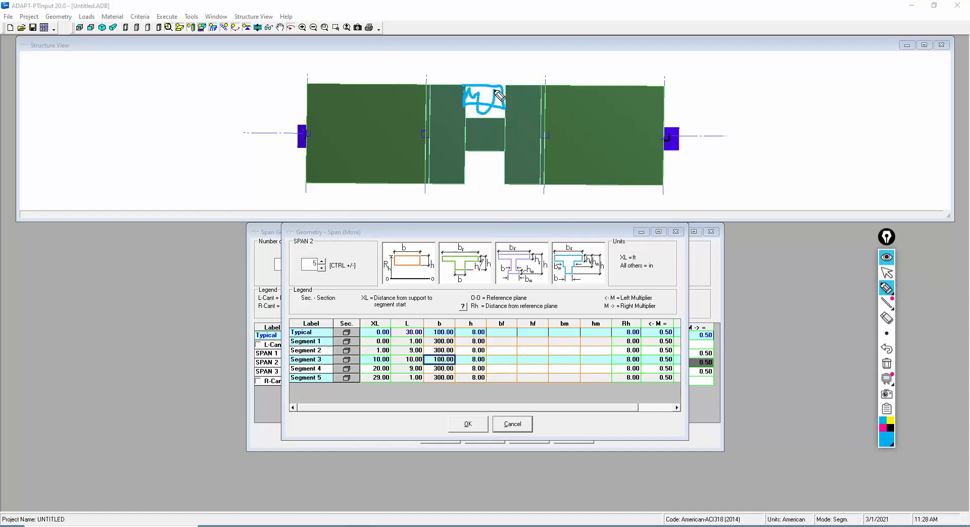
pyautogui.moveTo(465, 169)
pyautogui.mouseDown()
pyautogui.moveTo(503, 168)
pyautogui.moveTo(467, 183)
pyautogui.moveTo(483, 177)
pyautogui.mouseUp()
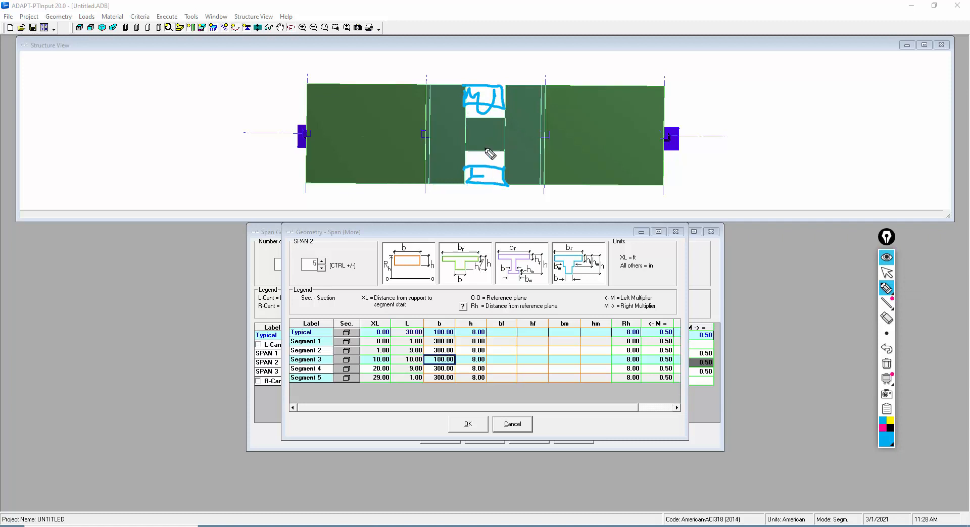
pyautogui.moveTo(464, 111); pyautogui.dragTo(513, 168)
pyautogui.moveTo(497, 108); pyautogui.dragTo(462, 171)
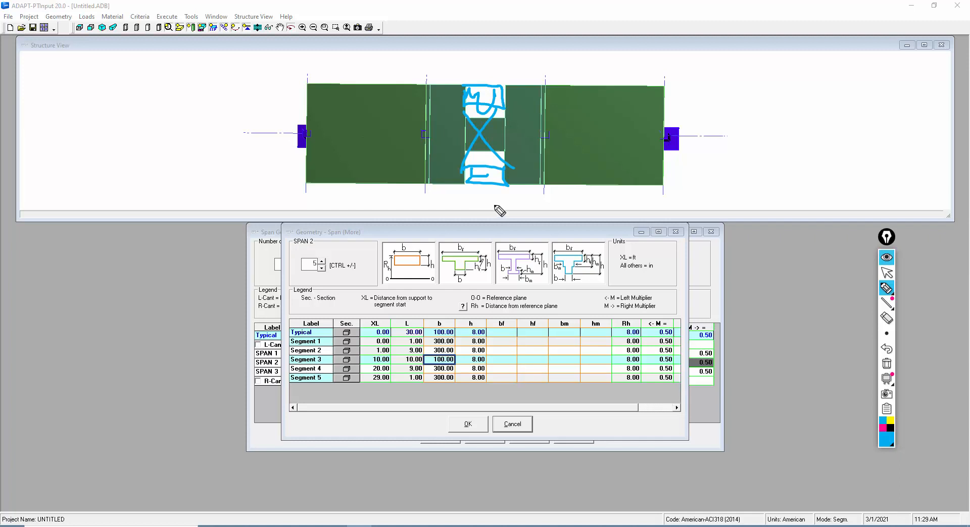
pyautogui.moveTo(505, 120)
pyautogui.mouseDown()
pyautogui.moveTo(504, 152)
pyautogui.moveTo(465, 151)
pyautogui.moveTo(464, 124)
pyautogui.moveTo(503, 118)
pyautogui.mouseUp()
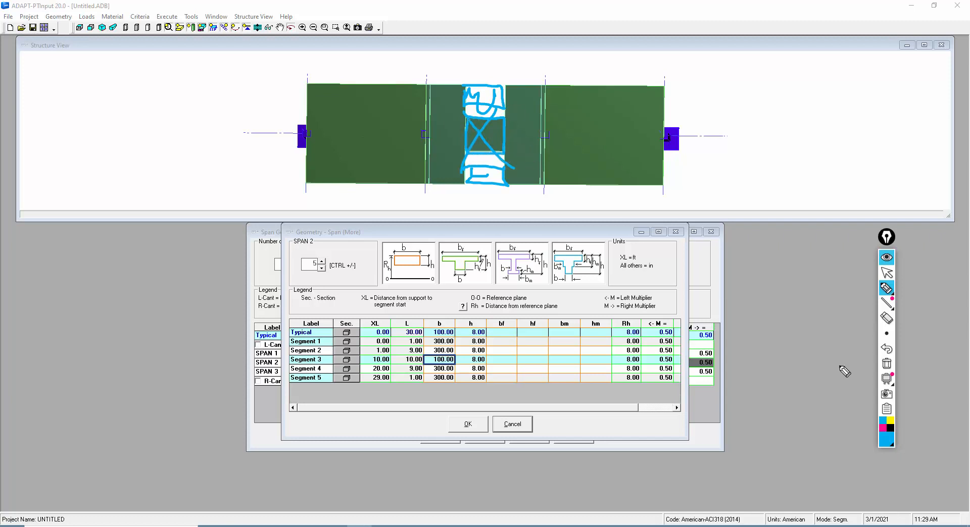
pyautogui.click(886, 364)
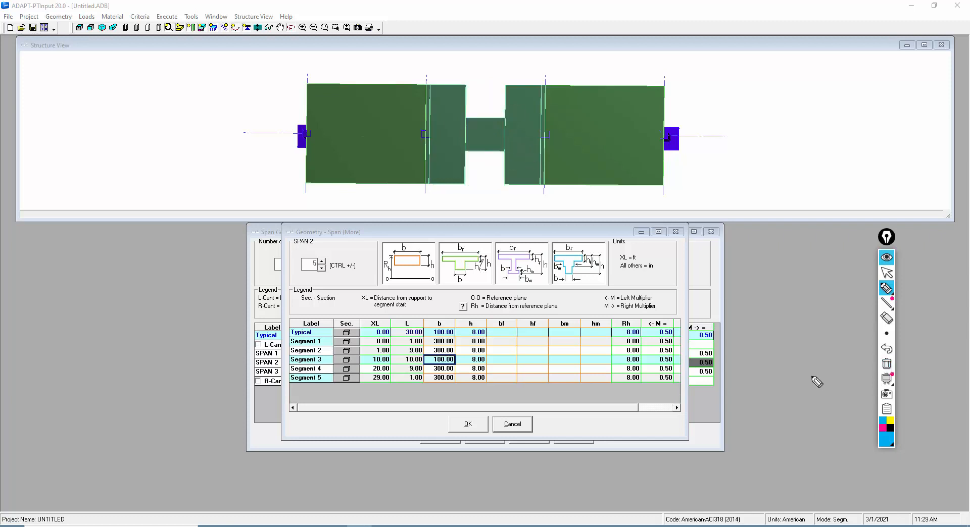
pyautogui.click(884, 275)
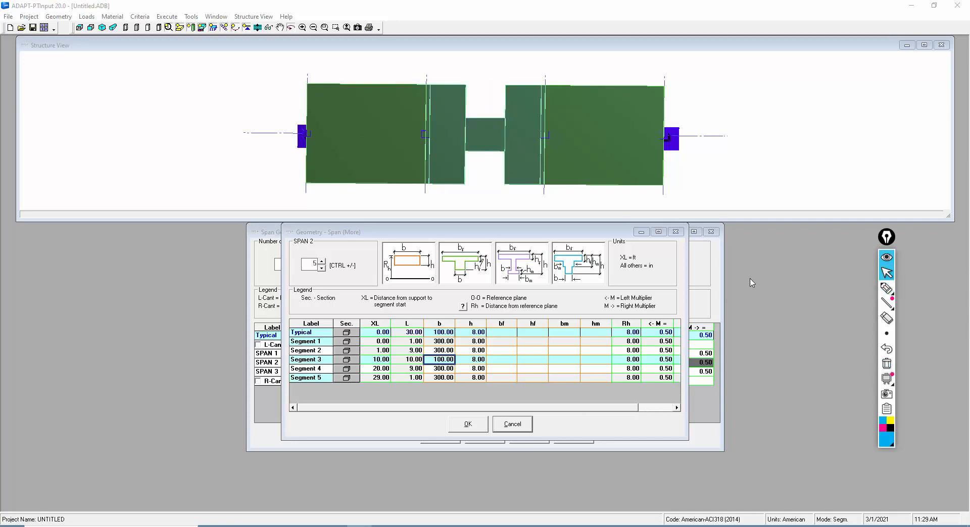
# Accept span 2's segment geometry and continue past the support geometry and boundary conditions to the Loads input
pyautogui.click(465, 425)
pyautogui.moveTo(482, 182); pyautogui.dragTo(516, 131)
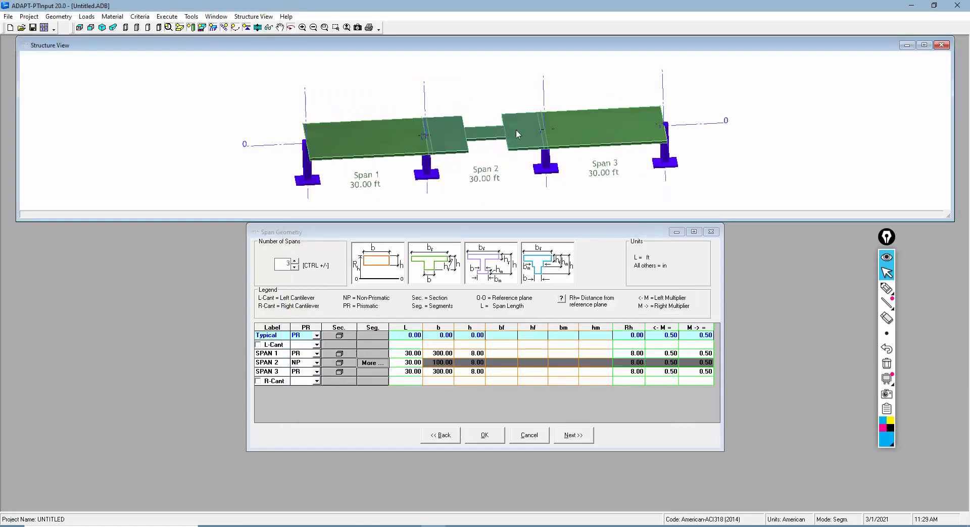
pyautogui.scroll(-2, 499, 155)
pyautogui.click(574, 435)
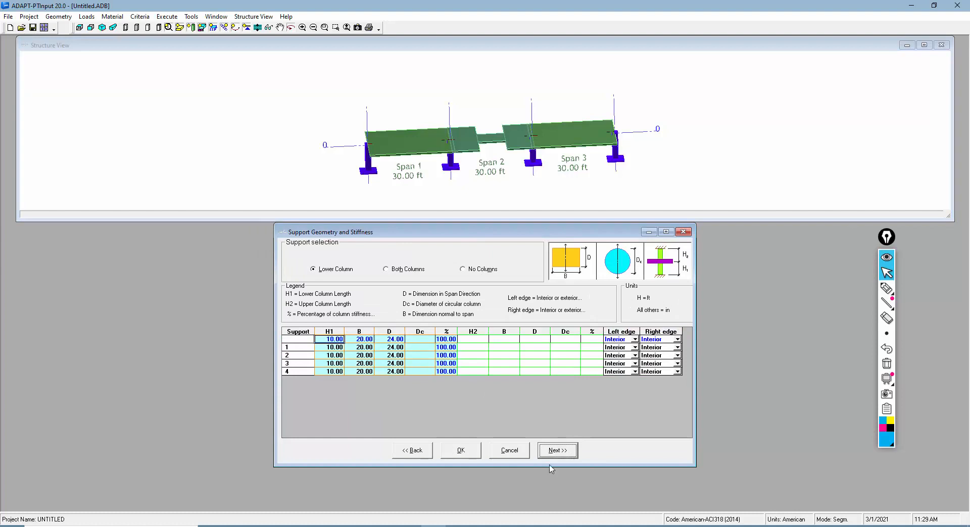
pyautogui.click(571, 454)
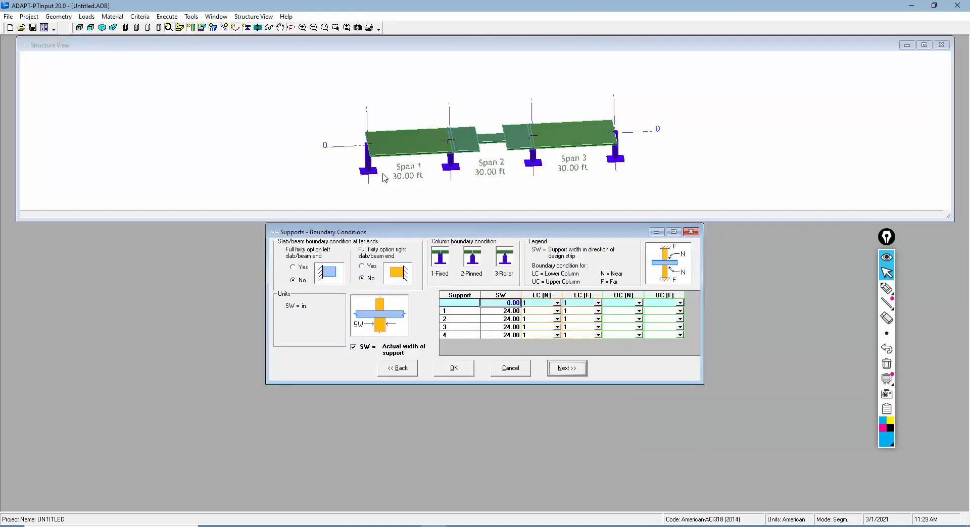
pyautogui.click(567, 368)
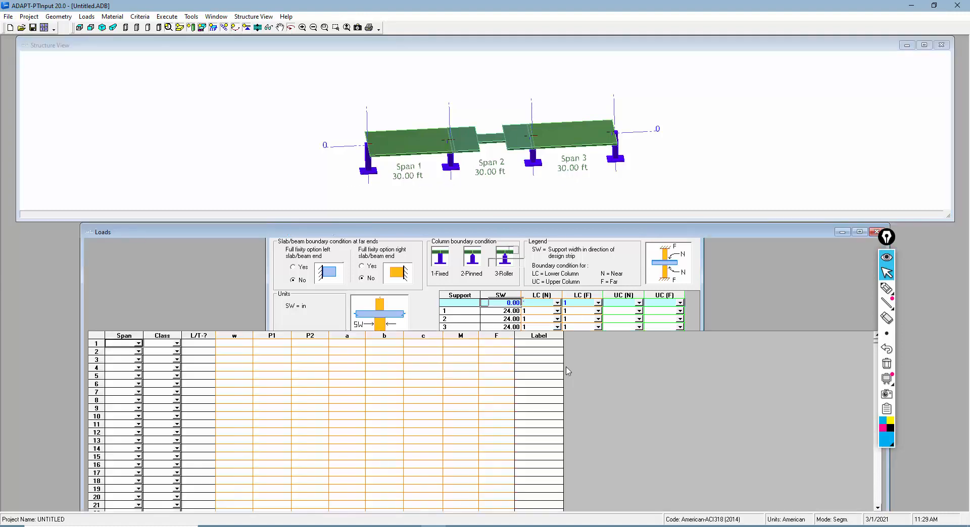
# Turn off live load skipping and assign load rows 1 and 2 to span 1 and rows 3 and 4 to span 3
pyautogui.moveTo(531, 233); pyautogui.dragTo(550, 206)
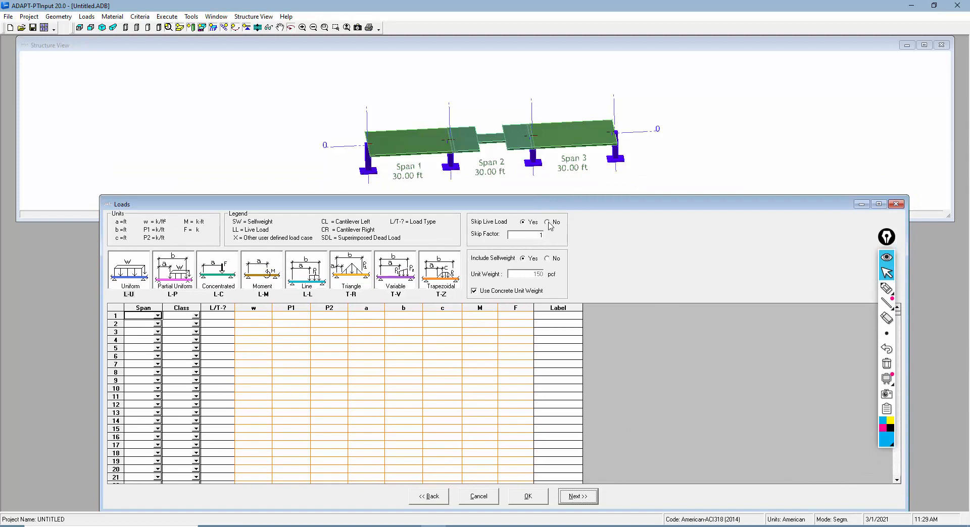
pyautogui.click(547, 223)
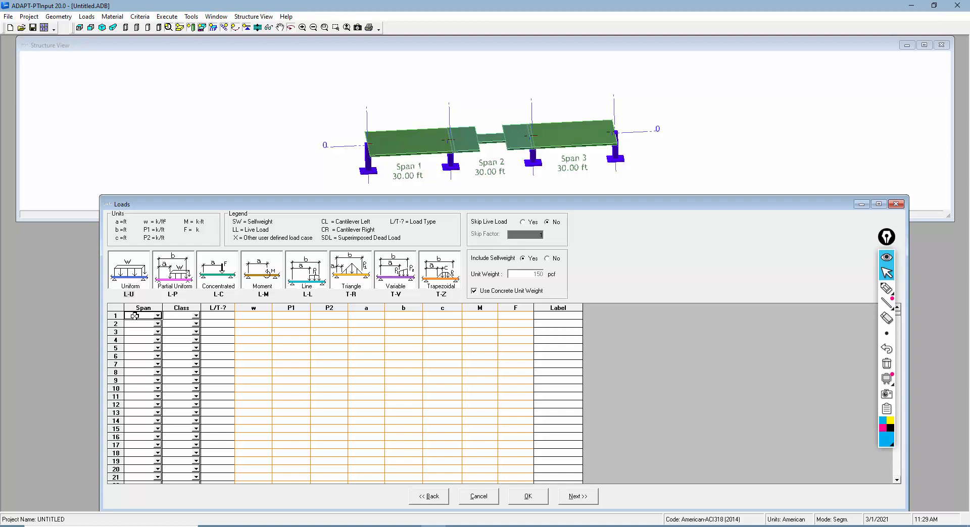
pyautogui.click(135, 316)
pyautogui.write('1')
pyautogui.press('Return')
pyautogui.write('3')
pyautogui.press('Return')
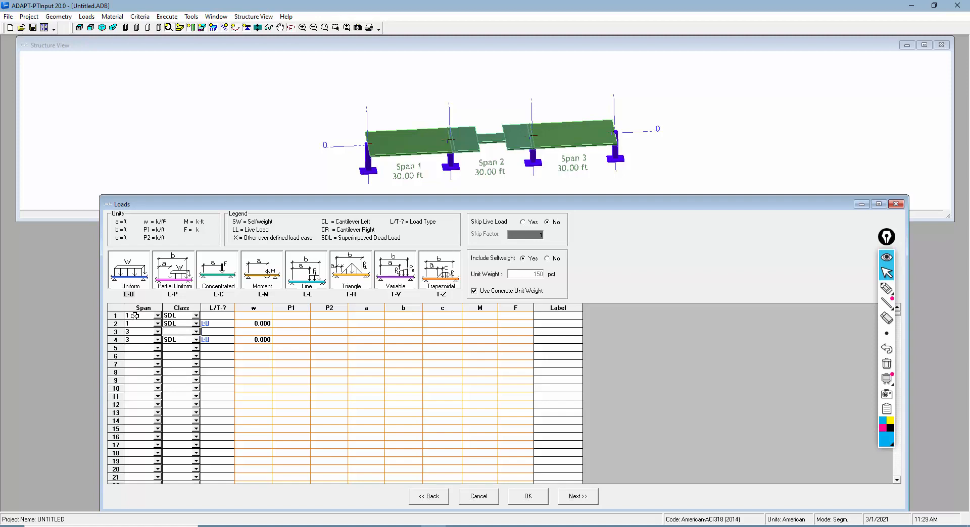
# Define uniform (L-U) loads for spans 1 and 3, with class LL in rows 1 and 3 and SDL in rows 2 and 4
pyautogui.write('L')
pyautogui.click(172, 315)
pyautogui.write('L')
pyautogui.click(214, 314)
pyautogui.write('u')
pyautogui.press('Down')
pyautogui.press('Down')
pyautogui.write('u')
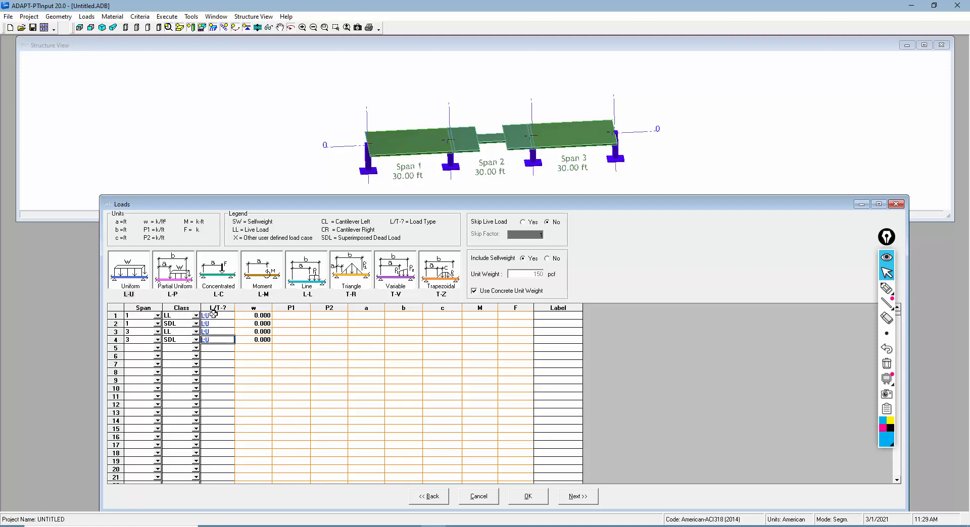
# Set span 1's uniform loads w to 0.040 k/ft2 for LL and 0.015 k/ft2 for SDL
pyautogui.press('Up')
pyautogui.press('Up')
pyautogui.press('Right')
pyautogui.press('Right')
pyautogui.press('Left')
pyautogui.press('F2')
pyautogui.press('Return')
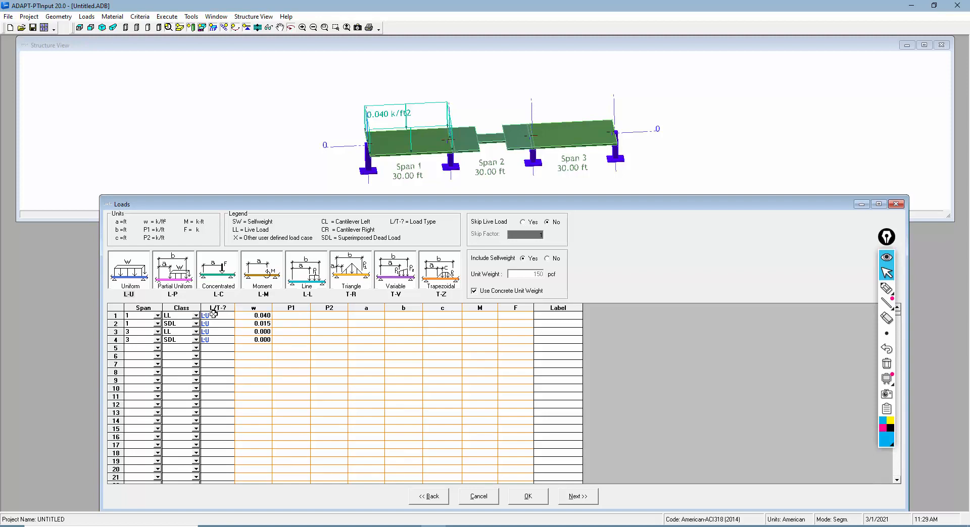
pyautogui.press('Return')
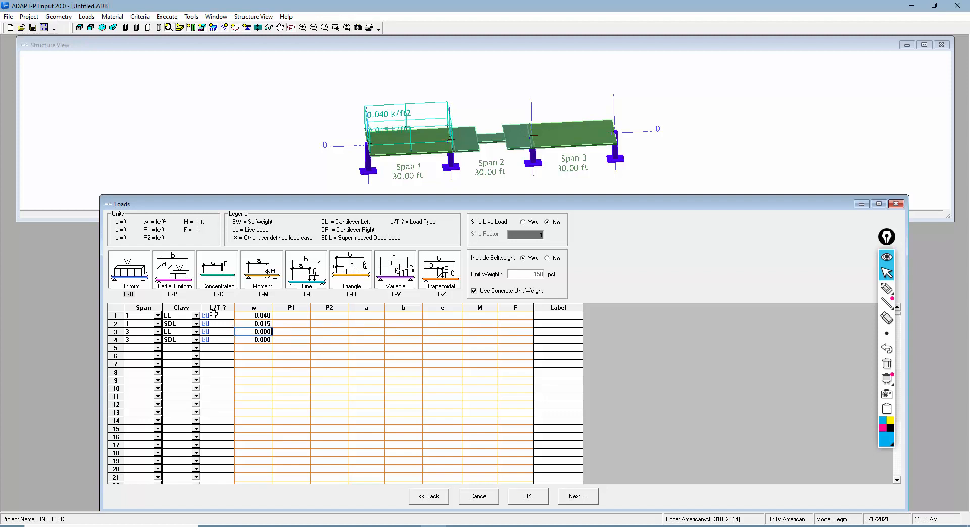
# Set span 3's uniform loads w to 0.040 k/ft2 for LL and 0.015 k/ft2 for SDL
pyautogui.press('Left')
pyautogui.press('Left')
pyautogui.press('Right')
pyautogui.press('Right')
pyautogui.write('0.040')
pyautogui.press('Return')
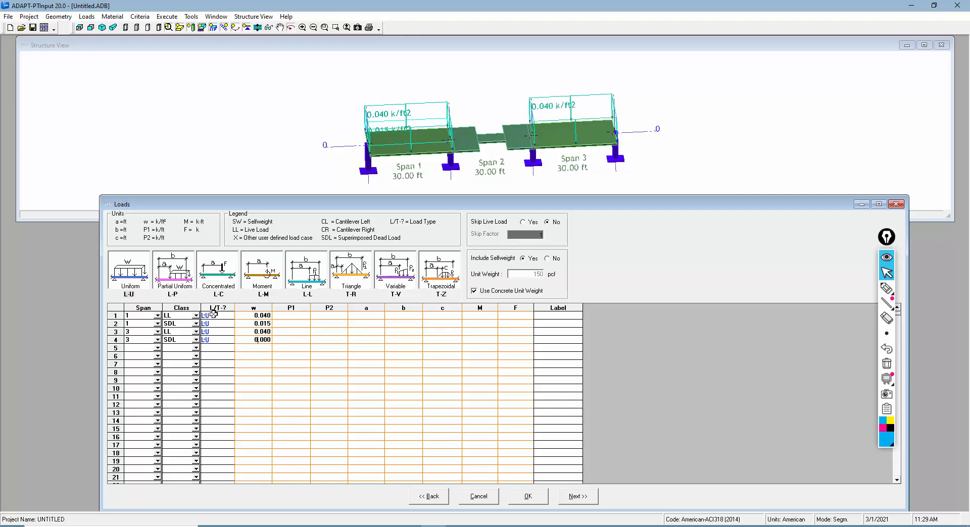
pyautogui.press('Right')
pyautogui.press('Right')
pyautogui.press('Right')
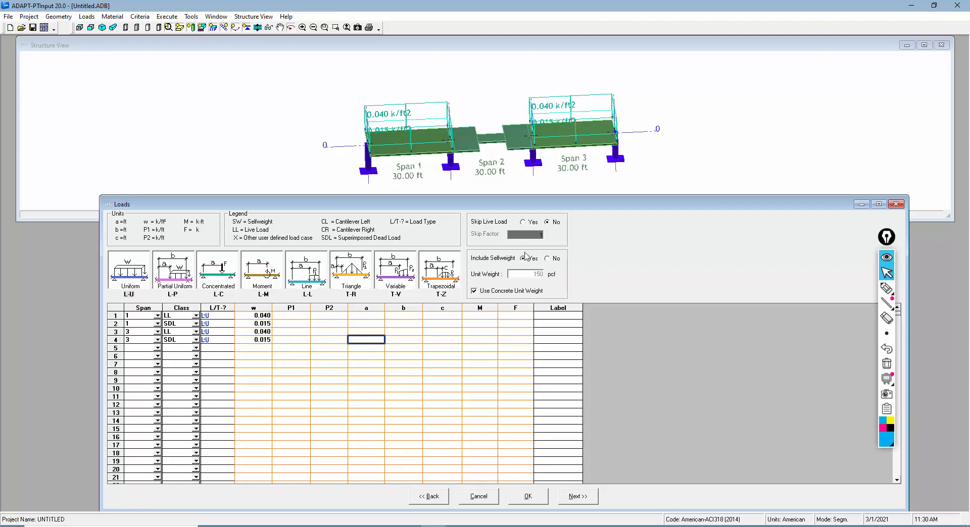
pyautogui.click(547, 259)
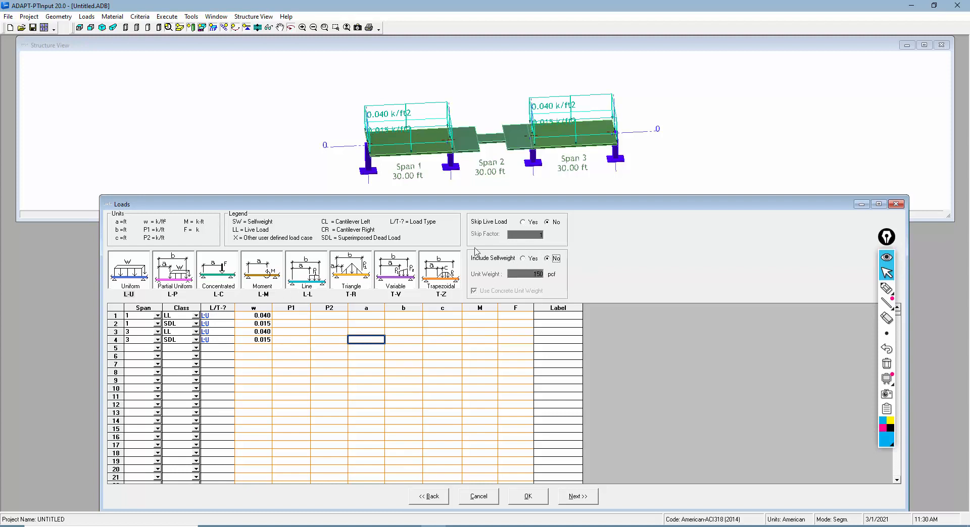
pyautogui.click(196, 348)
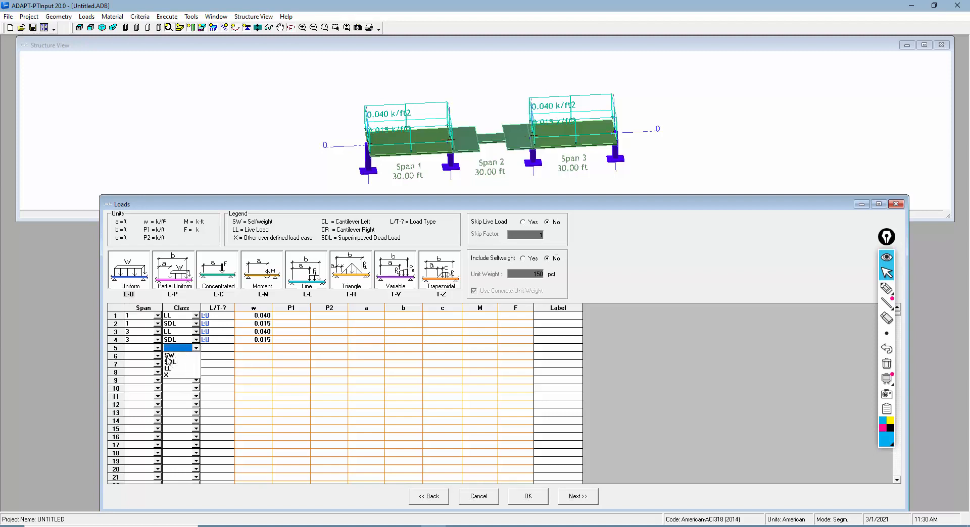
pyautogui.click(366, 380)
pyautogui.click(525, 258)
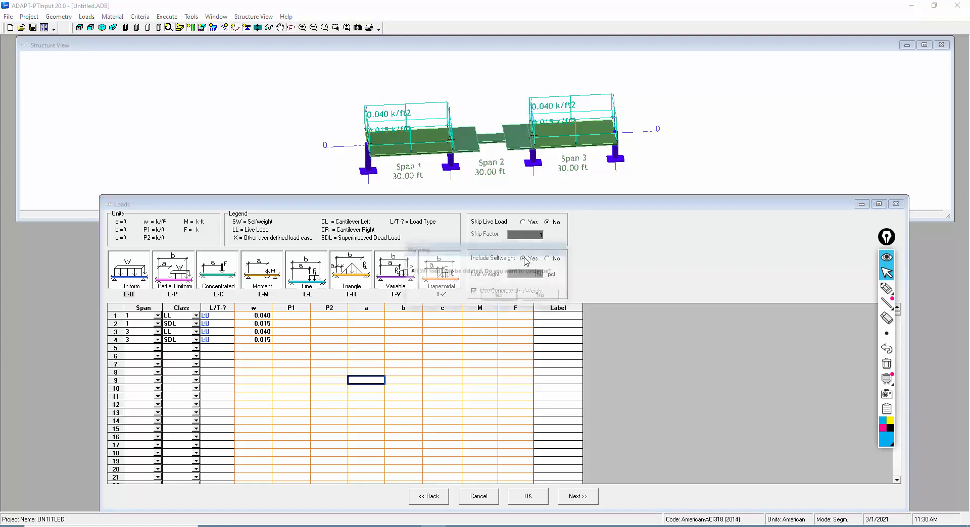
pyautogui.click(499, 300)
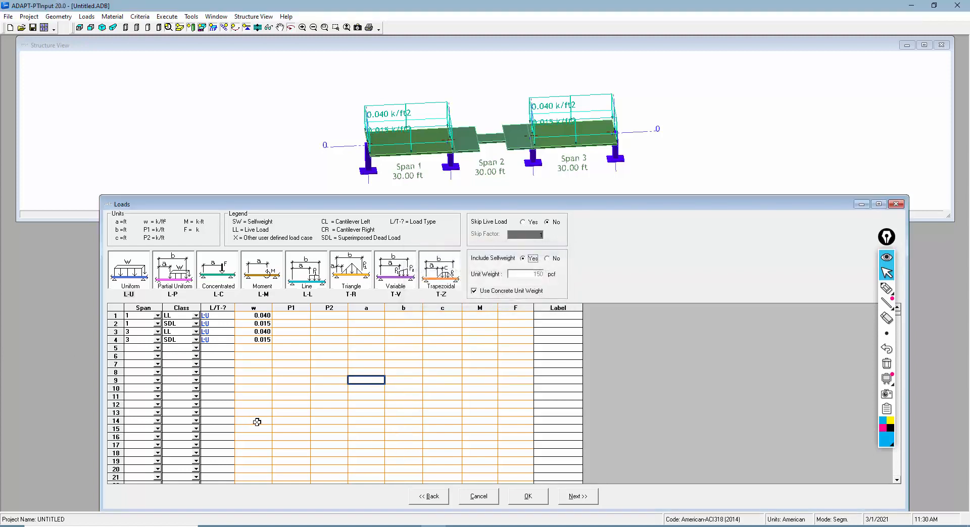
# Add a live line load (L-L) on span 2 in row 5 and an SDL line load in row 6
pyautogui.click(255, 422)
pyautogui.click(139, 348)
pyautogui.write('2')
pyautogui.click(141, 357)
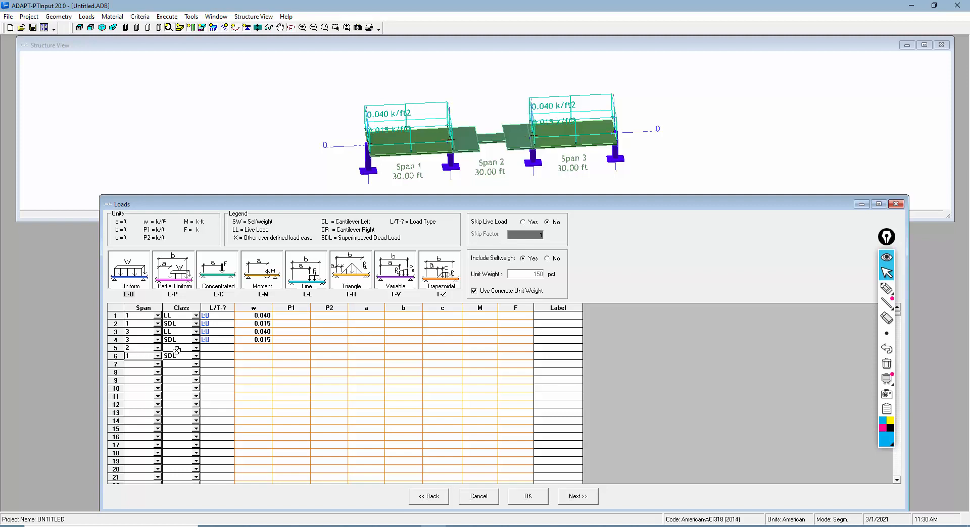
pyautogui.click(176, 350)
pyautogui.write('LL')
pyautogui.click(222, 348)
pyautogui.write('LL')
pyautogui.click(217, 356)
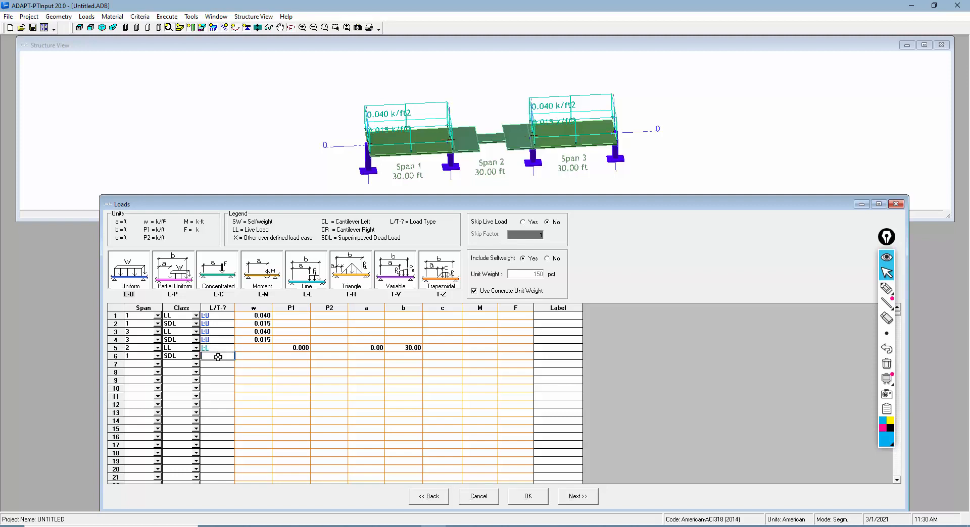
pyautogui.write('LL')
pyautogui.click(255, 372)
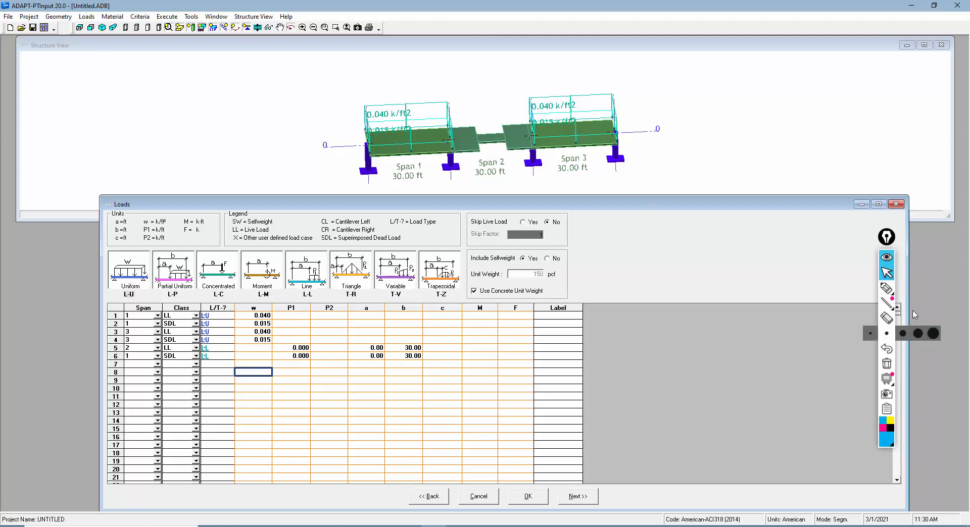
# Pen marks over span 2's narrow segment, along the slab's centerline and above the segment's edges, and clear all annotations
pyautogui.click(886, 288)
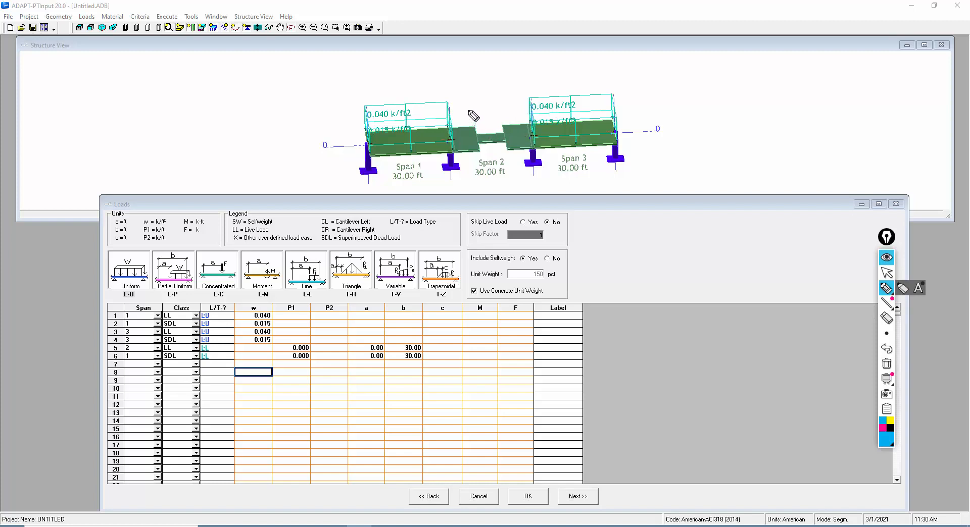
pyautogui.moveTo(497, 188)
pyautogui.mouseDown()
pyautogui.moveTo(509, 188)
pyautogui.moveTo(488, 168)
pyautogui.mouseUp()
pyautogui.moveTo(499, 152)
pyautogui.mouseDown()
pyautogui.moveTo(486, 146)
pyautogui.moveTo(507, 144)
pyautogui.moveTo(474, 146)
pyautogui.moveTo(501, 140)
pyautogui.mouseUp()
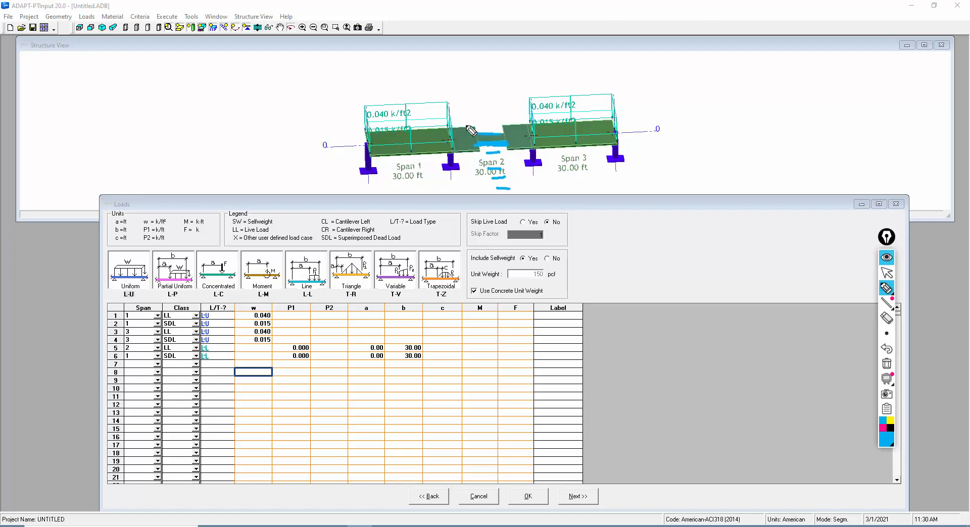
pyautogui.moveTo(369, 149); pyautogui.dragTo(639, 131)
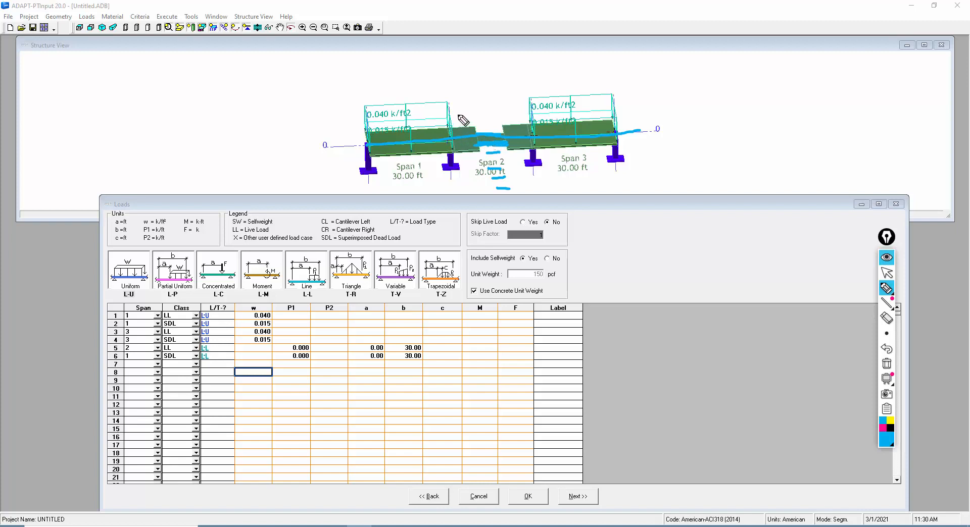
pyautogui.moveTo(459, 108); pyautogui.dragTo(463, 116)
pyautogui.moveTo(513, 96); pyautogui.dragTo(517, 111)
pyautogui.click(887, 364)
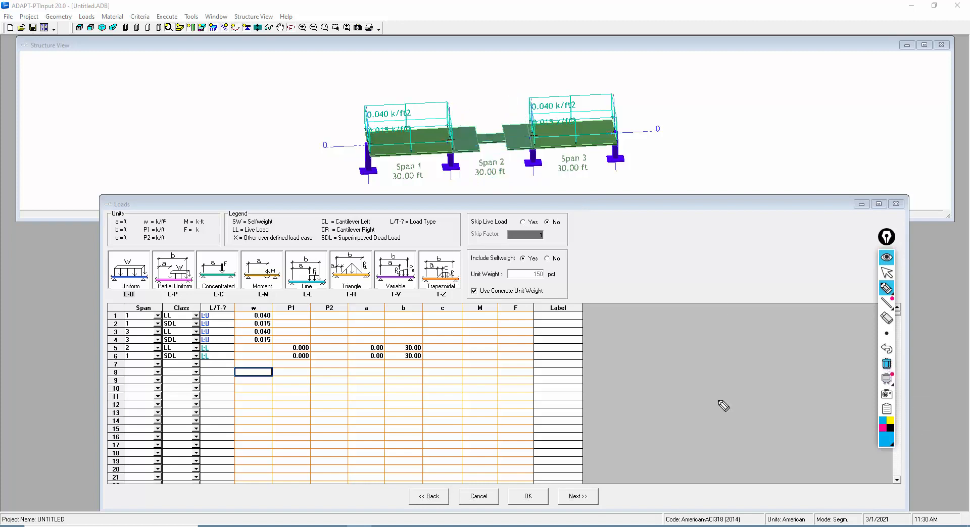
pyautogui.click(885, 274)
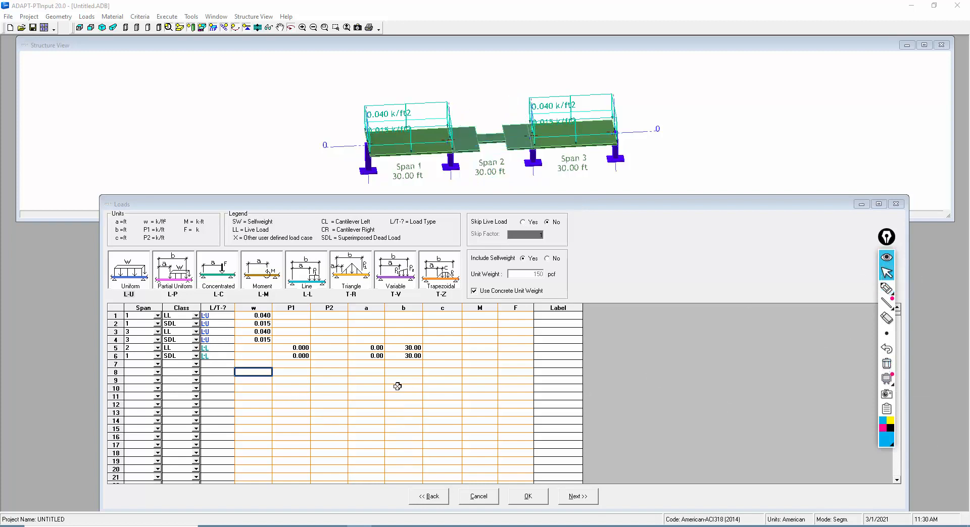
# Set P1 to 2 k/ft for the LL line load and 3.5 k/ft for the SDL line load
pyautogui.click(277, 347)
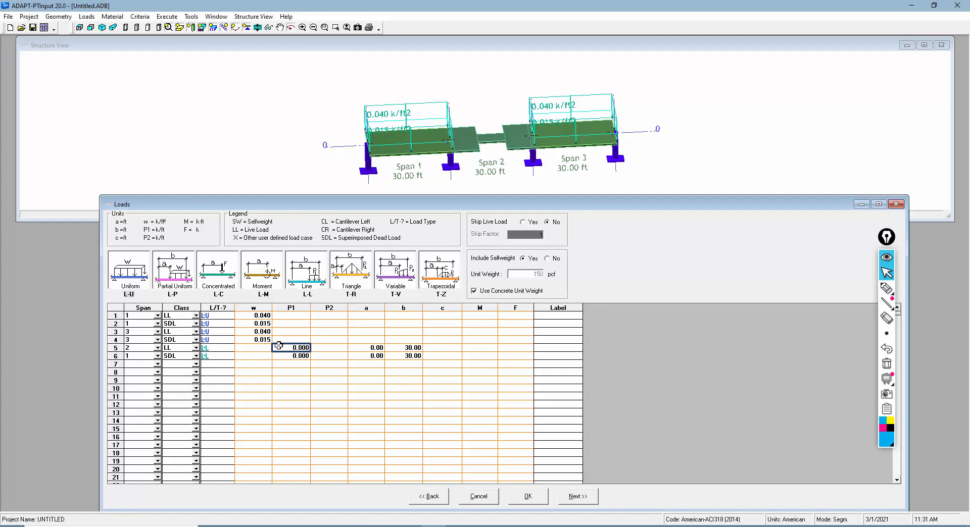
pyautogui.write('2')
pyautogui.press('Return')
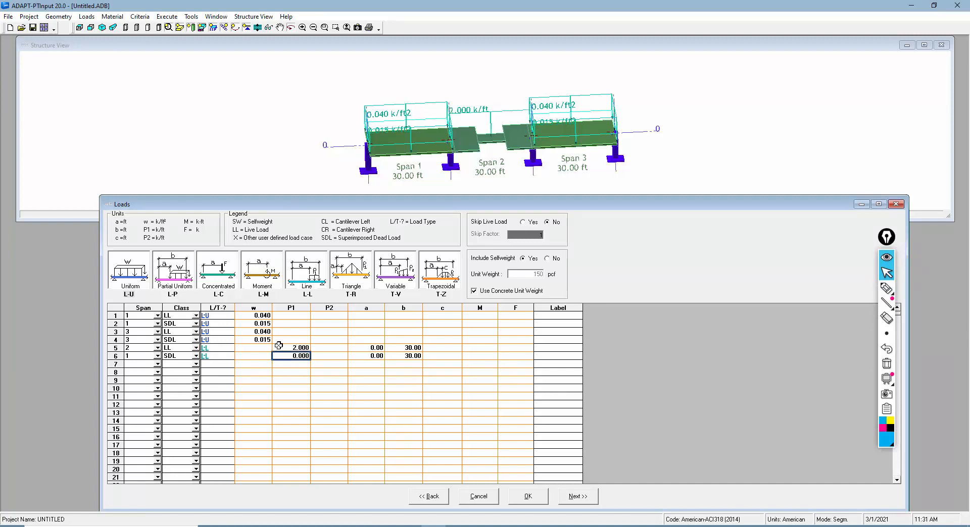
pyautogui.write('3')
pyautogui.press('Return')
pyautogui.press('Right')
pyautogui.press('Left')
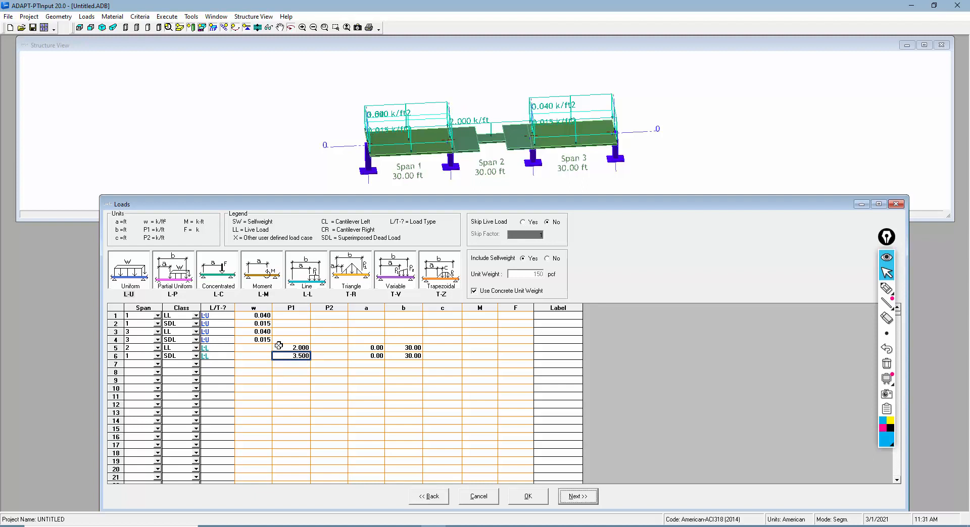
# Set both line loads to extend from a = 10 ft to b = 20 ft
pyautogui.click(375, 348)
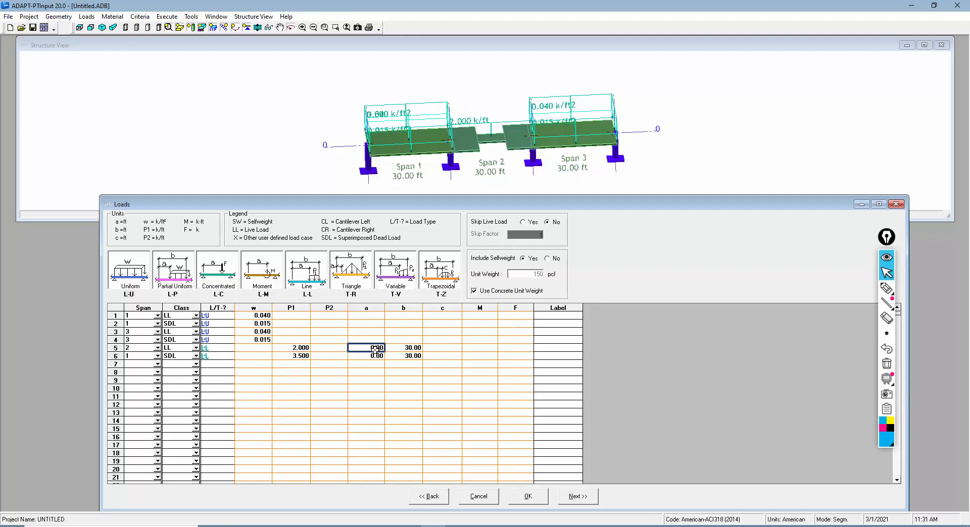
pyautogui.write('20')
pyautogui.press('Return')
pyautogui.click(375, 348)
pyautogui.write('1')
pyautogui.press('Return')
pyautogui.write('2')
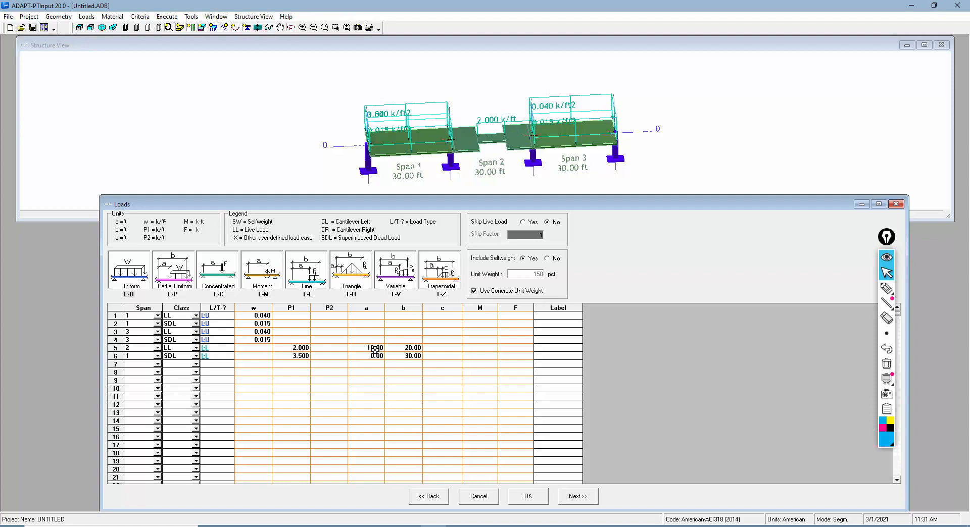
pyautogui.press('Return')
pyautogui.write('1')
pyautogui.press('Return')
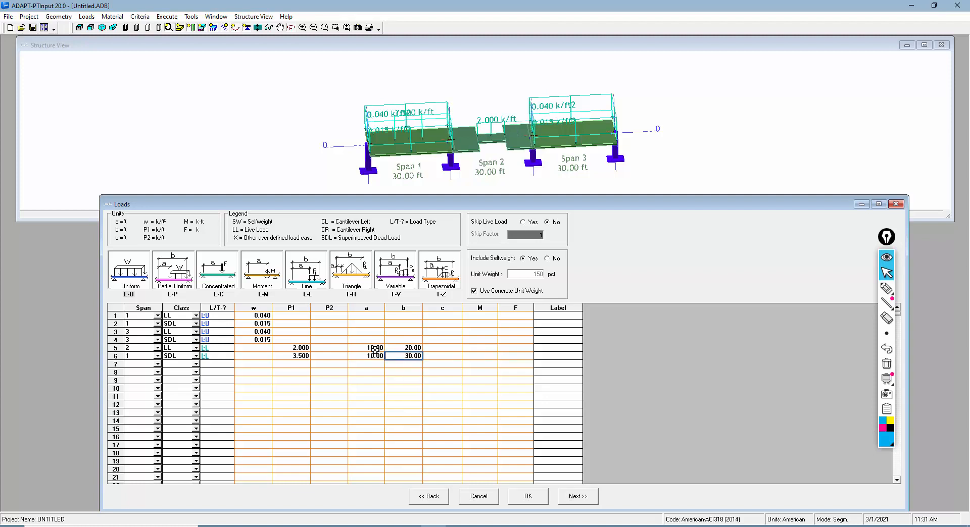
pyautogui.write('2')
pyautogui.press('Return')
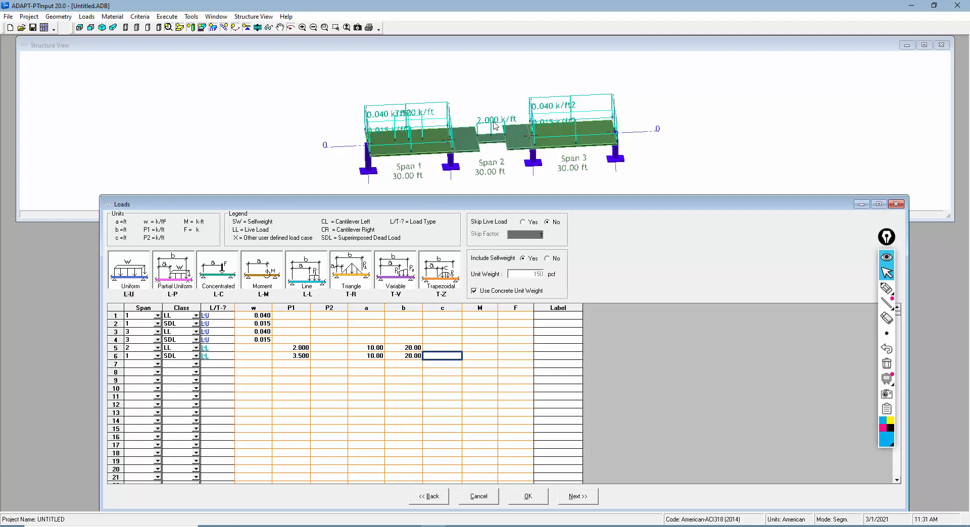
# Reassign the 3.5 k/ft SDL line load in row 6 to span 2
pyautogui.click(365, 429)
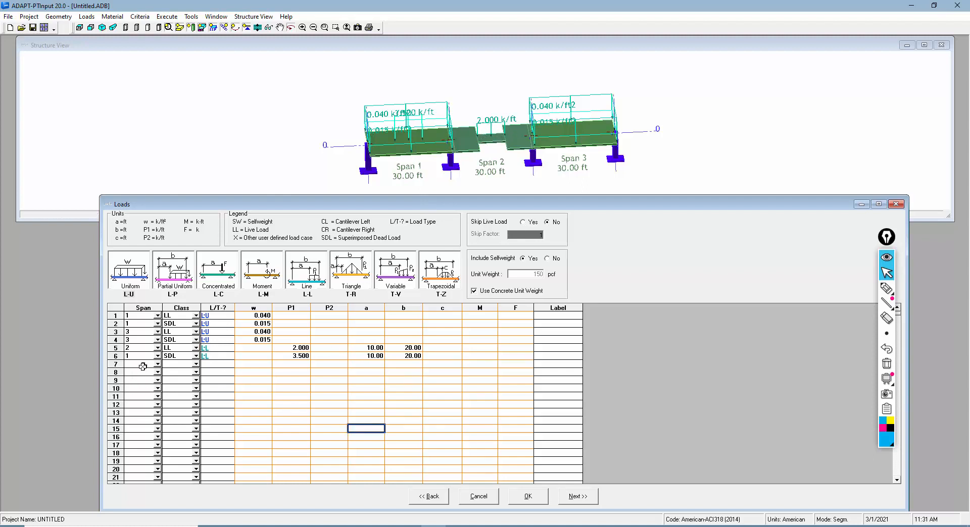
pyautogui.click(132, 349)
pyautogui.click(132, 358)
pyautogui.write('2')
pyautogui.click(142, 372)
pyautogui.click(369, 401)
# Assign load rows 7 through 10 to span 2
pyautogui.click(141, 368)
pyautogui.write('2')
pyautogui.click(208, 385)
pyautogui.click(377, 412)
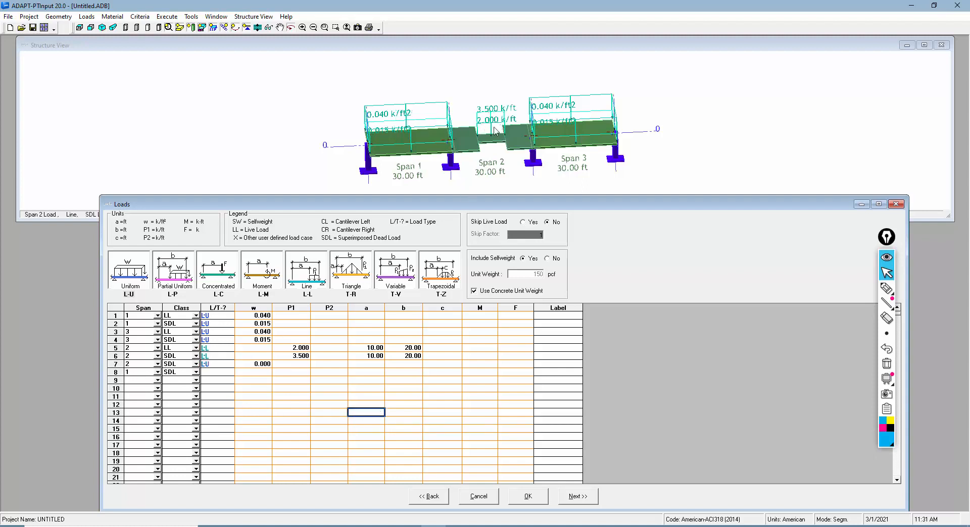
pyautogui.click(140, 366)
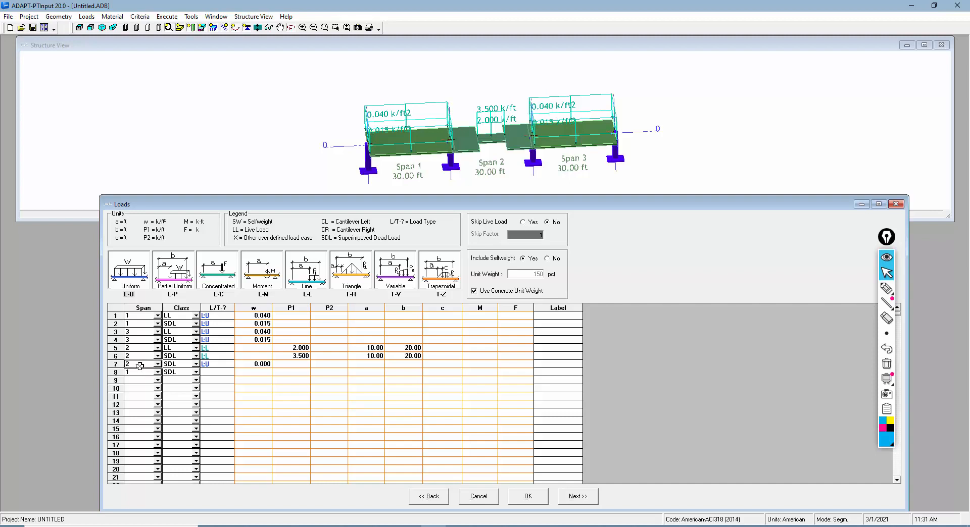
pyautogui.click(135, 374)
pyautogui.write('2')
pyautogui.click(135, 382)
pyautogui.write('2')
pyautogui.click(137, 393)
pyautogui.click(137, 390)
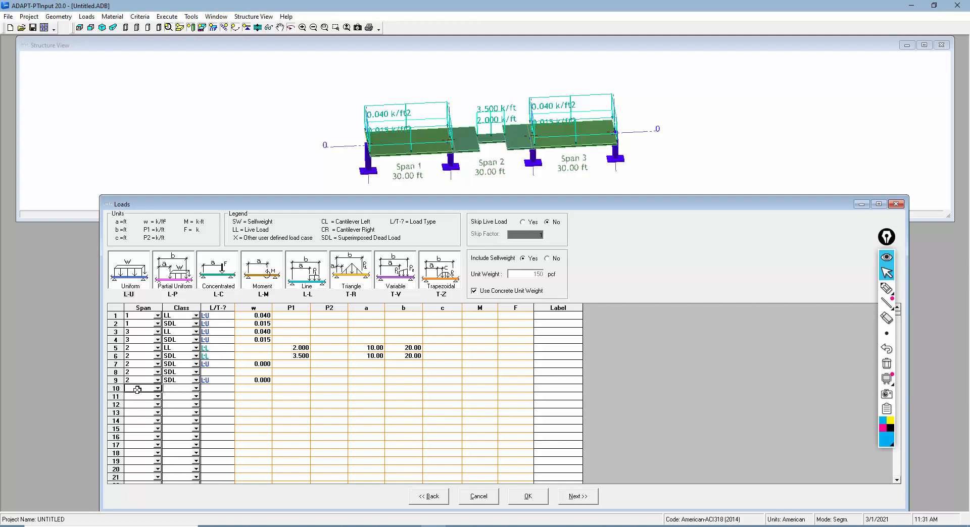
pyautogui.write('2')
# Set the load class to LL in rows 7 and 9 and to SDL in row 10
pyautogui.click(169, 364)
pyautogui.click(195, 365)
pyautogui.click(179, 379)
pyautogui.click(196, 381)
pyautogui.click(172, 394)
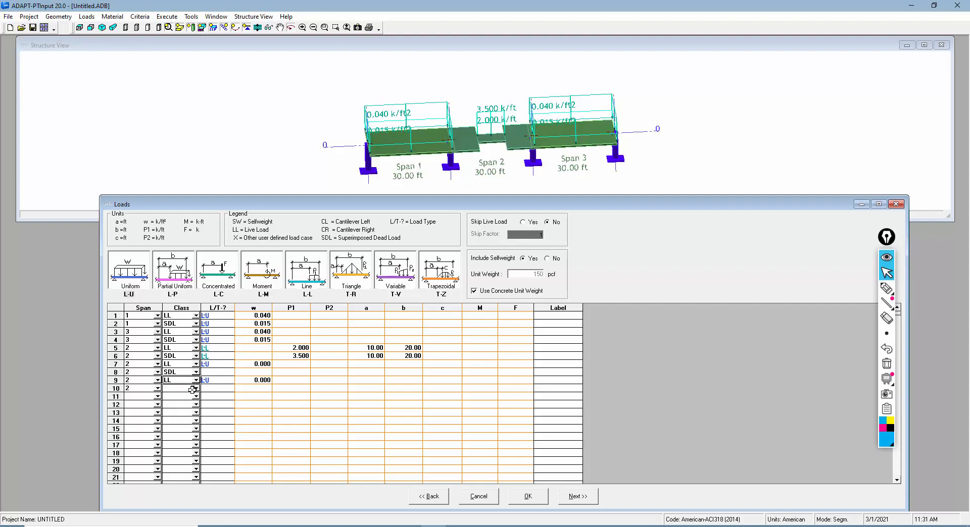
pyautogui.click(196, 387)
pyautogui.click(175, 396)
pyautogui.click(223, 405)
# Set the load type of the SDL loads in rows 8 and 10 to uniform (L-U)
pyautogui.click(218, 371)
pyautogui.write('u')
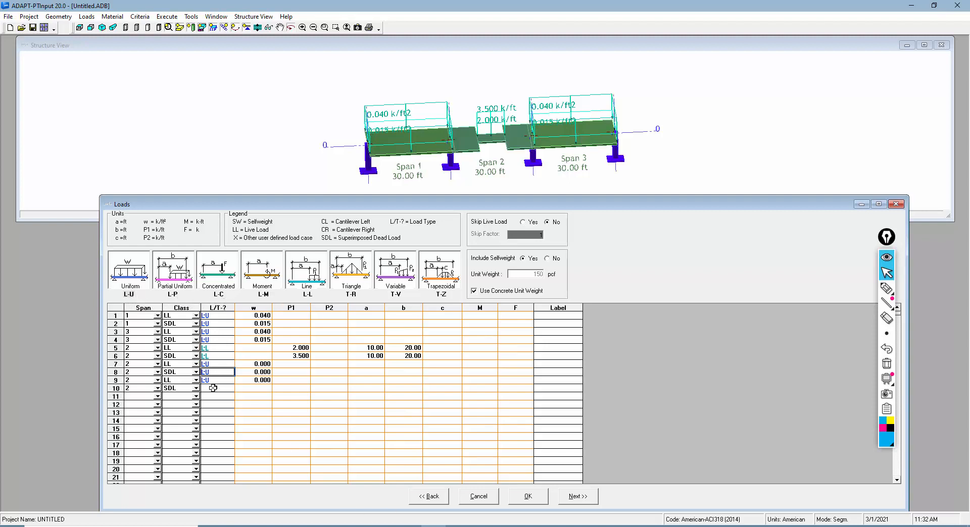
pyautogui.click(213, 388)
pyautogui.write('u')
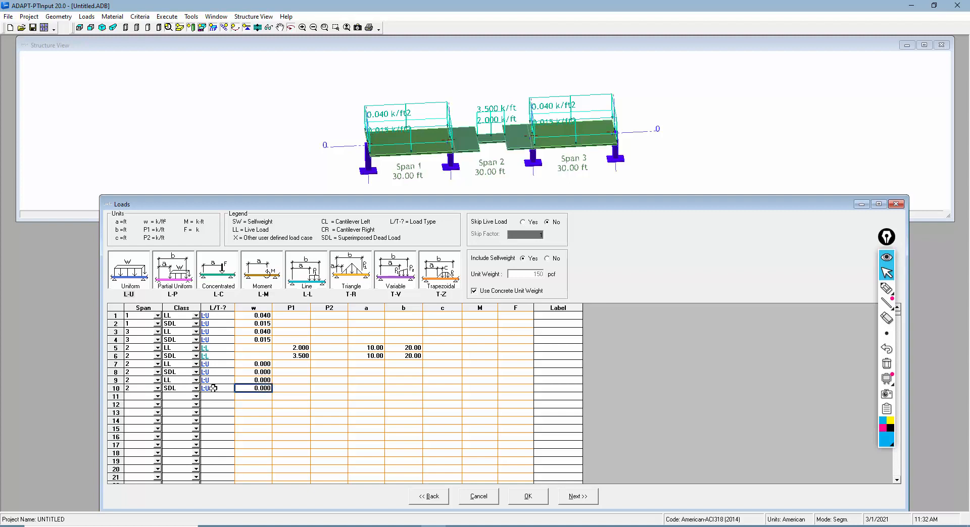
pyautogui.click(337, 428)
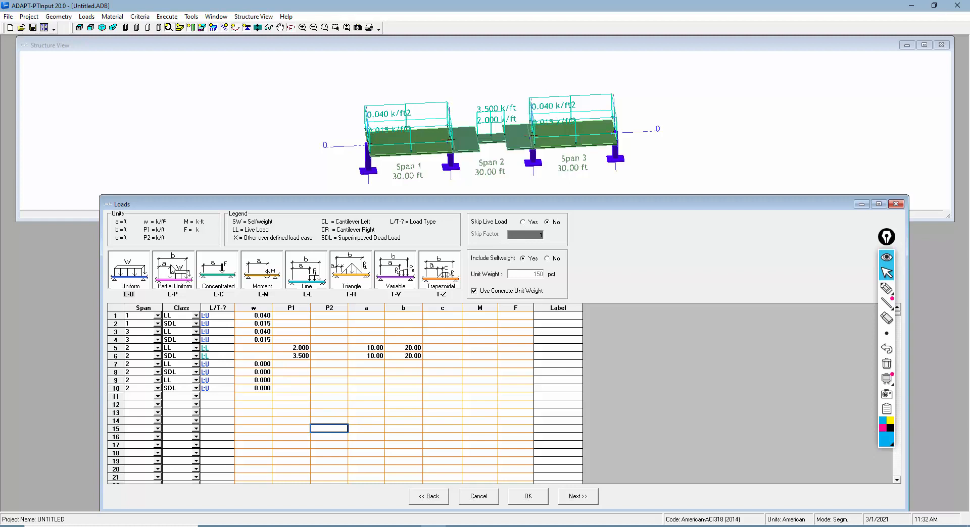
# Set the load type of the span 2 loads in rows 7 through 10 to partial uniform (L-P)
pyautogui.click(210, 365)
pyautogui.press('Down')
pyautogui.write('p')
pyautogui.press('Down')
pyautogui.write('p')
pyautogui.press('Down')
pyautogui.write('p')
pyautogui.press('Down')
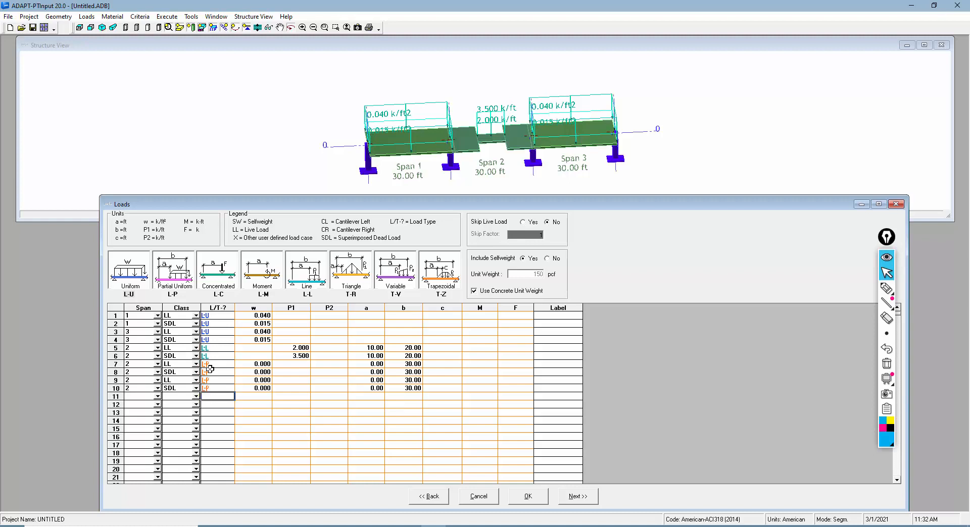
# Enter the span 2 partial load intensities: 0.040 k/ft² for LL rows 7 and 9, 0.015 k/ft² for SDL rows 8 and 10
pyautogui.press('Up')
pyautogui.press('Up')
pyautogui.press('Up')
pyautogui.press('Right')
pyautogui.press('Up')
pyautogui.write('.0')
pyautogui.press('Return')
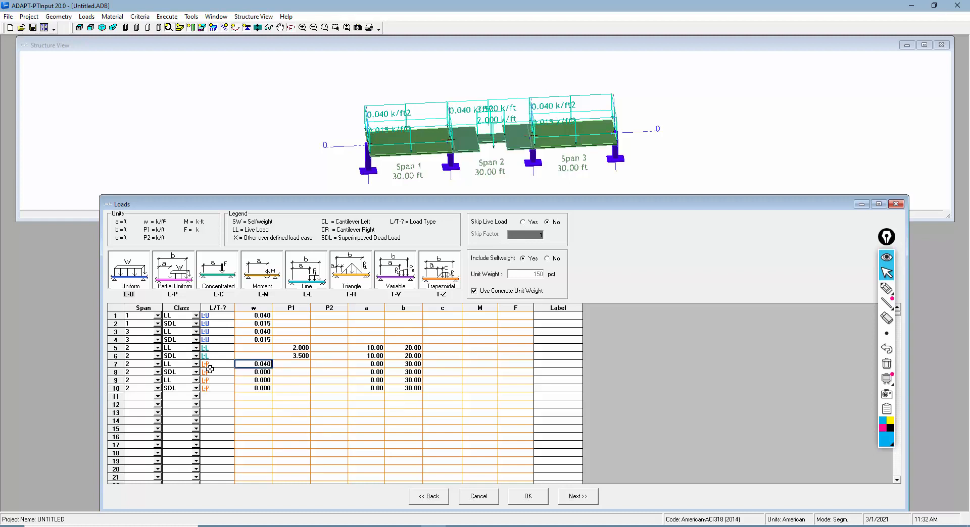
pyautogui.press('Down')
pyautogui.press('Return')
pyautogui.press('Down')
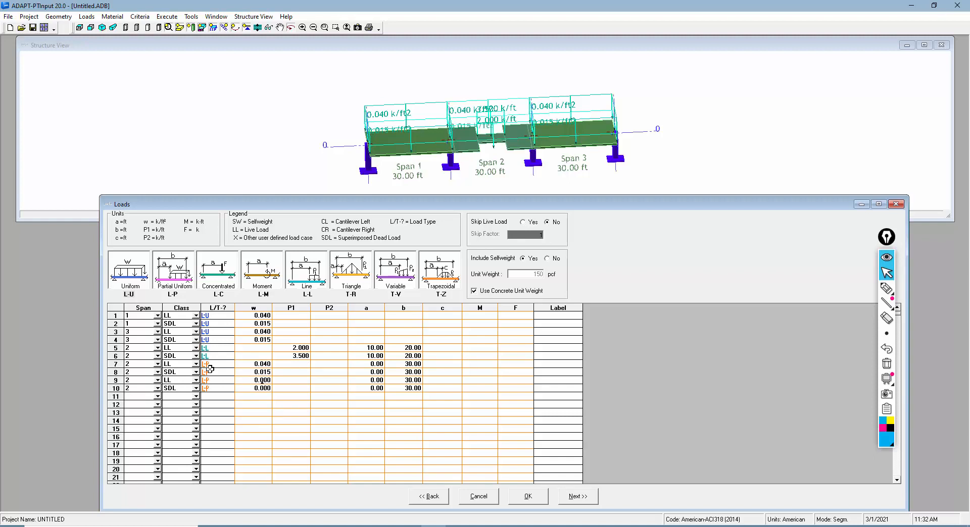
pyautogui.press('Up')
pyautogui.press('Down')
pyautogui.press('Down')
pyautogui.press('Tab')
# Set the end distance b of the partial loads in rows 7 and 8 to 10 ft
pyautogui.click(362, 436)
pyautogui.click(374, 363)
pyautogui.press('Tab')
pyautogui.write('10')
pyautogui.press('Return')
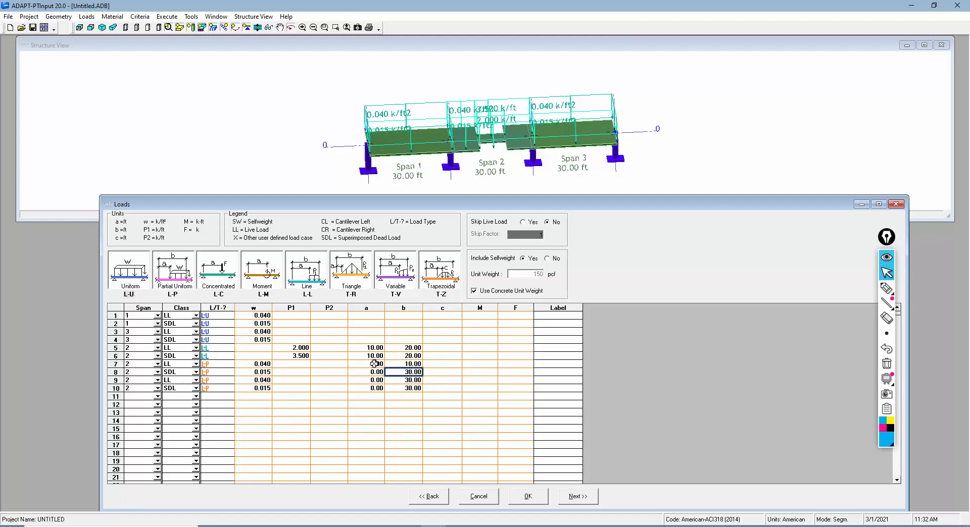
pyautogui.write('10')
pyautogui.press('Return')
# Set the start distance a of the partial loads in rows 9 and 10 to 20 ft
pyautogui.press('Left')
pyautogui.write('20')
pyautogui.press('Return')
pyautogui.press('Left')
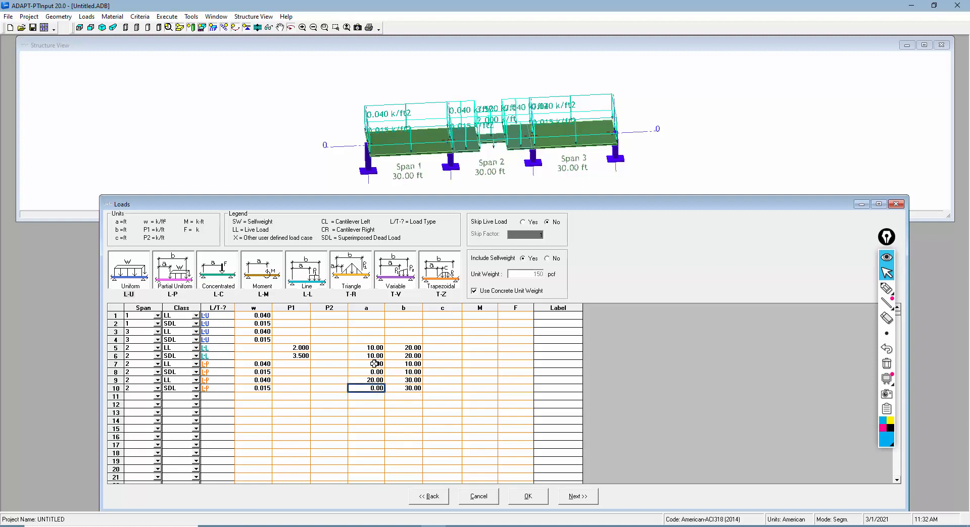
pyautogui.write('20')
pyautogui.press('Left')
pyautogui.press('Left')
pyautogui.press('Left')
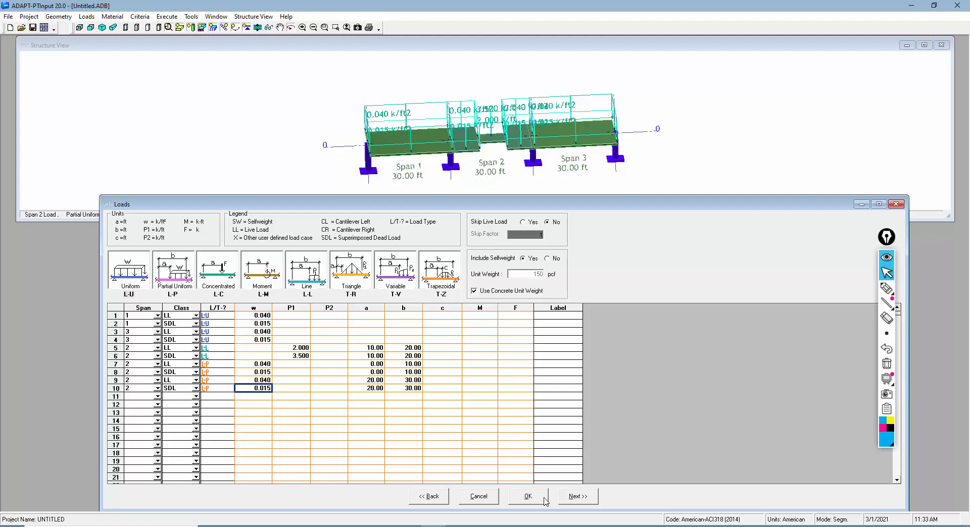
# Accept the loads and keep the concrete, reinforcement and post-tensioning material settings, proceeding to the base non-prestressed reinforcement
pyautogui.click(565, 499)
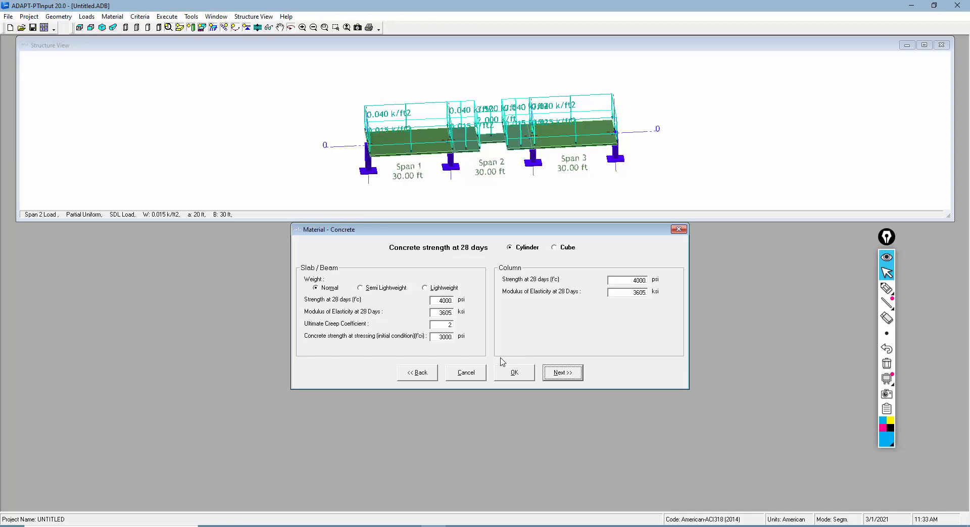
pyautogui.click(559, 373)
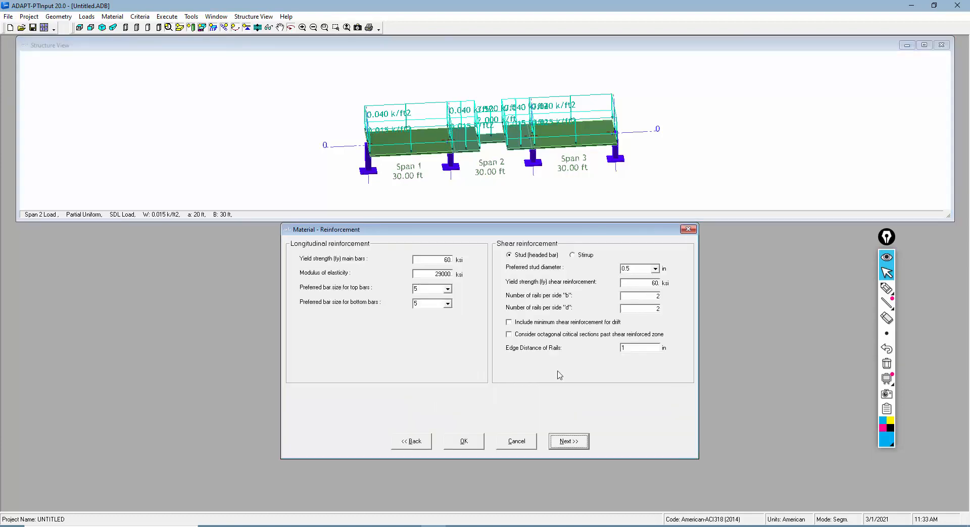
pyautogui.click(569, 442)
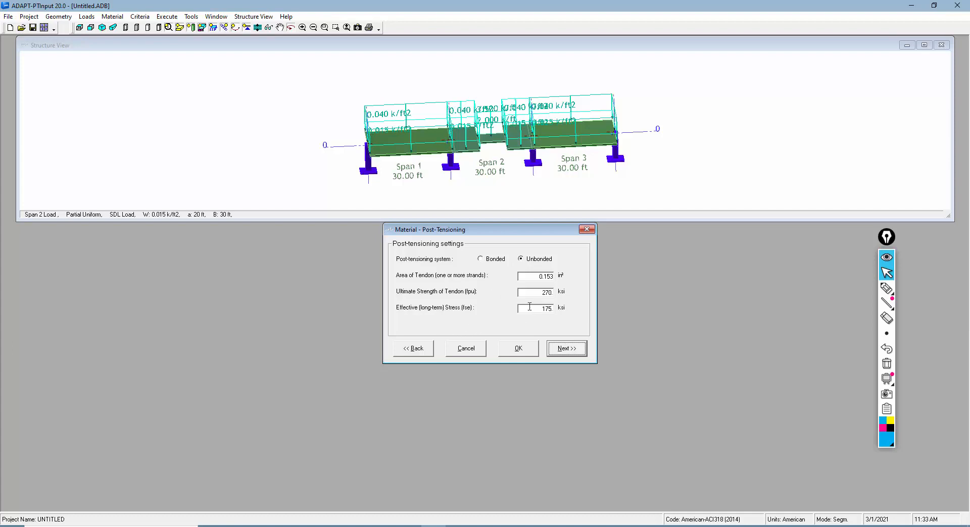
pyautogui.moveTo(520, 308); pyautogui.dragTo(565, 309)
pyautogui.click(572, 349)
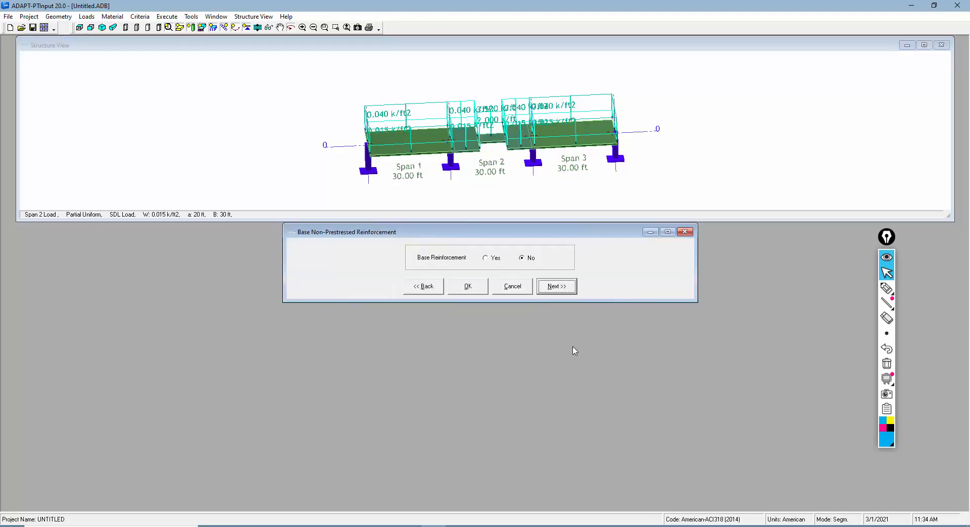
# Enable base reinforcement and set the type of the first entry to Mesh
pyautogui.click(488, 259)
pyautogui.moveTo(461, 177); pyautogui.dragTo(430, 178)
pyautogui.scroll(1, 463, 157)
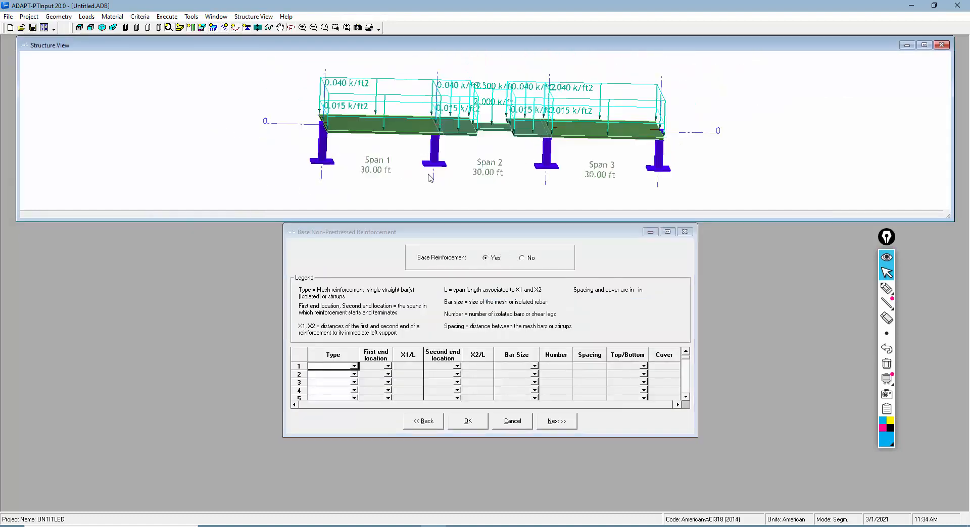
pyautogui.click(354, 367)
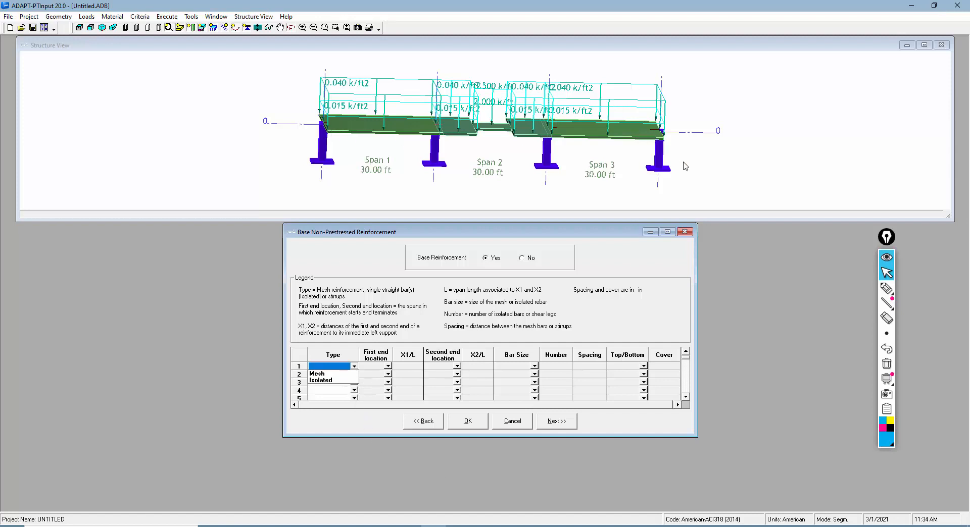
pyautogui.click(318, 374)
# Extend the row 1 mesh from span 1 at X1/L 0.00 to span 3 at X2/L 1.00
pyautogui.click(376, 367)
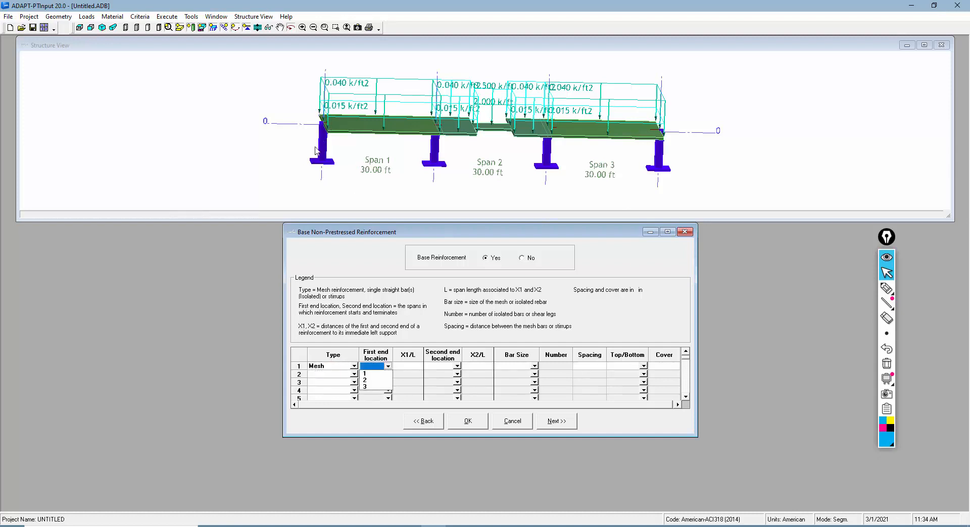
pyautogui.click(365, 374)
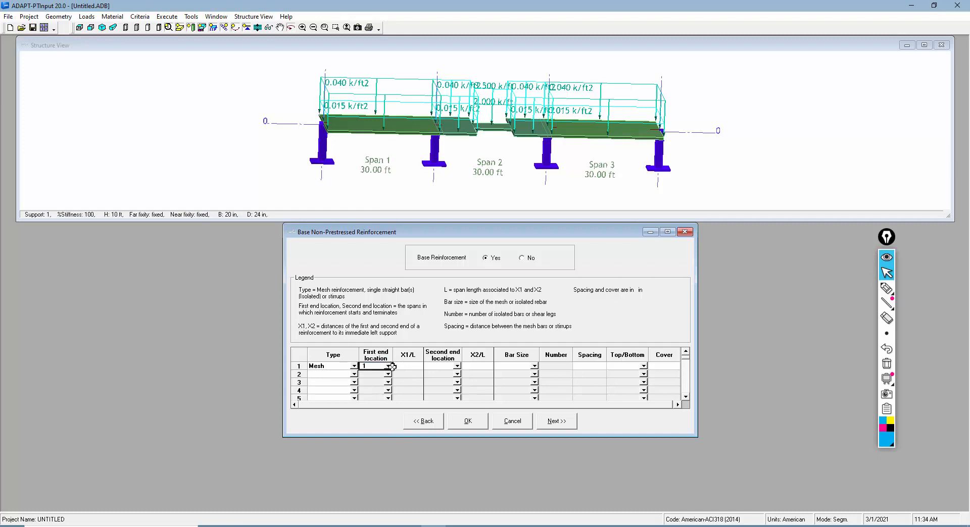
pyautogui.click(403, 369)
pyautogui.click(403, 369)
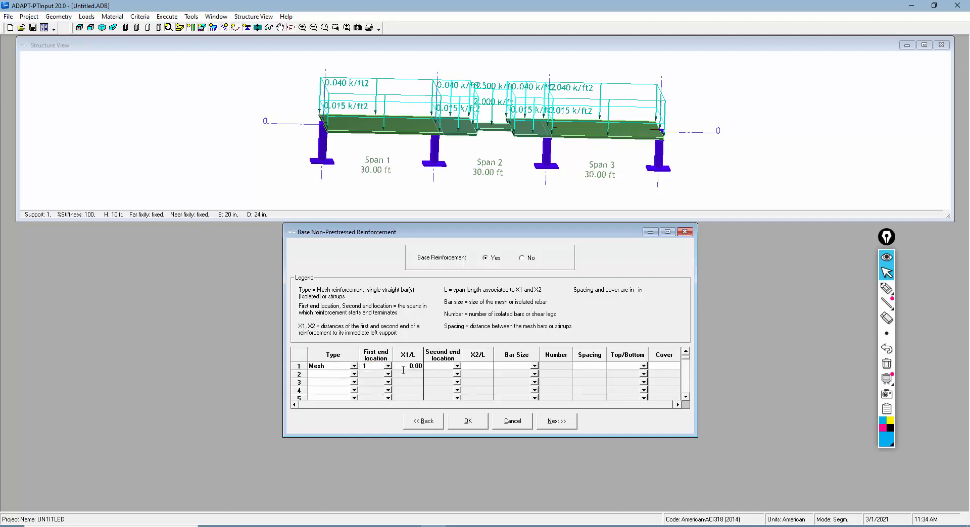
pyautogui.click(457, 370)
pyautogui.click(457, 365)
pyautogui.click(439, 388)
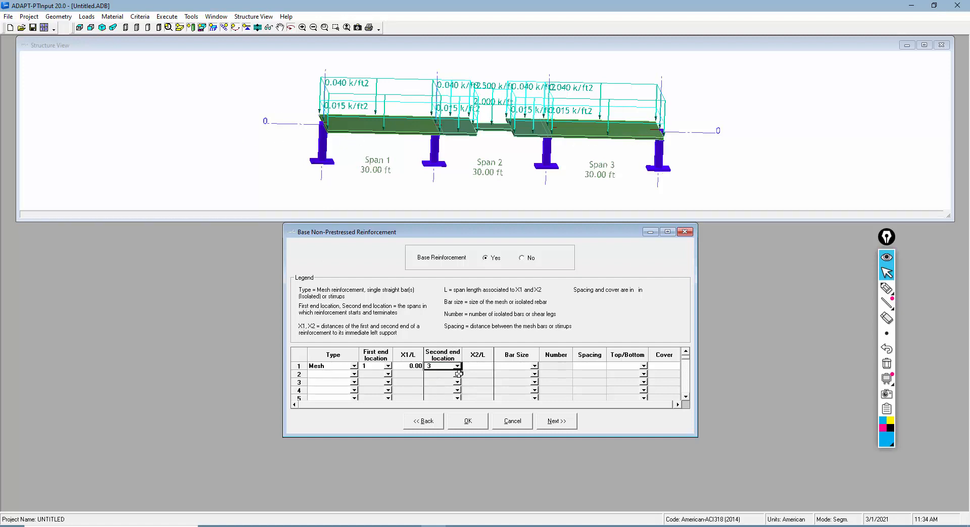
pyautogui.click(471, 366)
pyautogui.write('1')
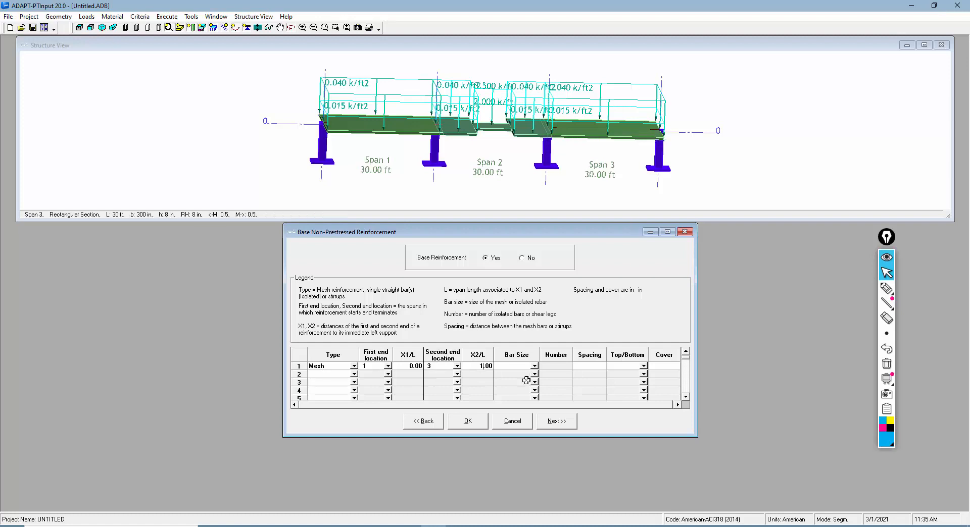
# Define the row 1 mesh as size 5 bars at 12 in spacing, placed at the bottom with 0.75 in cover
pyautogui.click(535, 366)
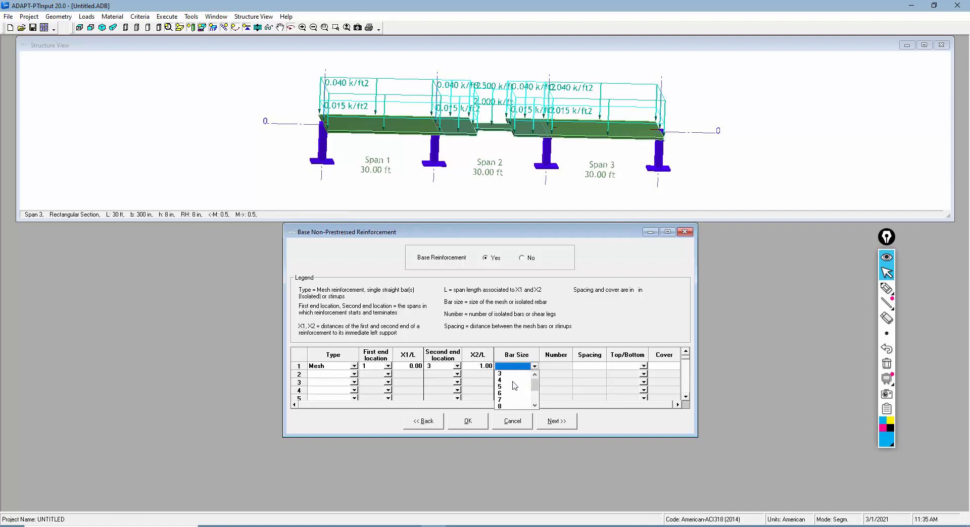
pyautogui.click(502, 387)
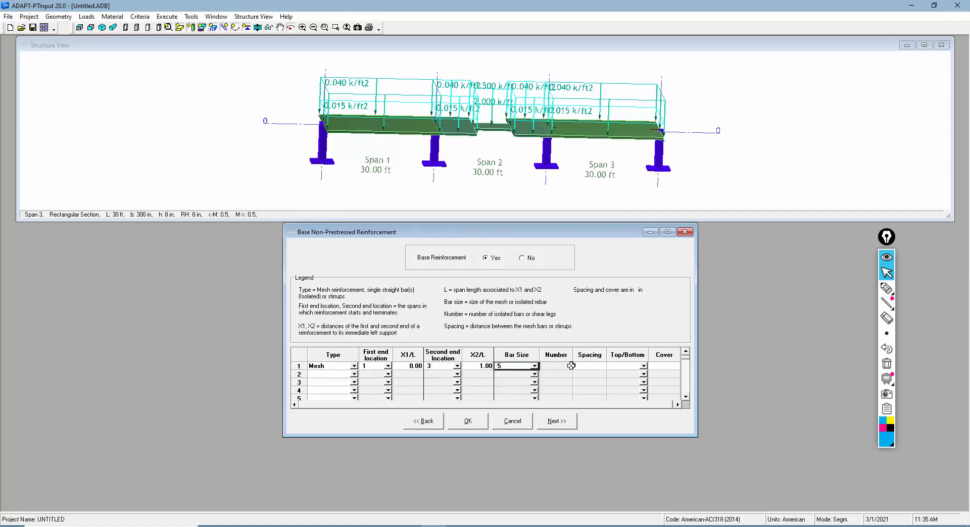
pyautogui.click(587, 368)
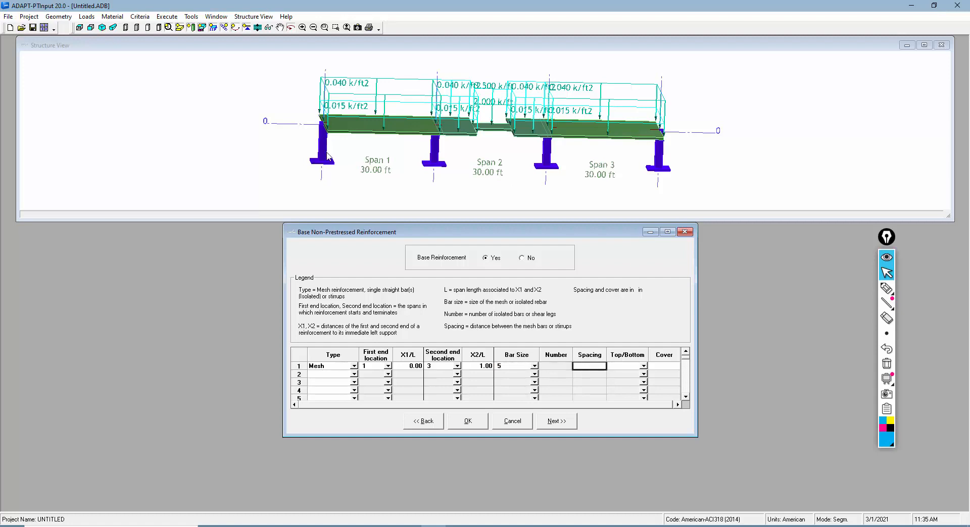
pyautogui.write('12.00')
pyautogui.press('Return')
pyautogui.click(643, 367)
pyautogui.click(622, 382)
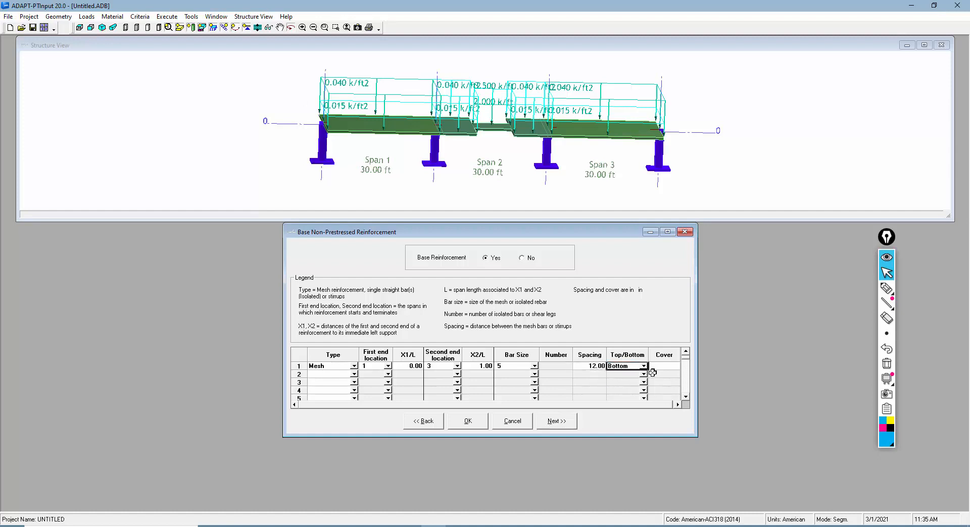
pyautogui.click(656, 368)
pyautogui.write('0.75')
pyautogui.press('Return')
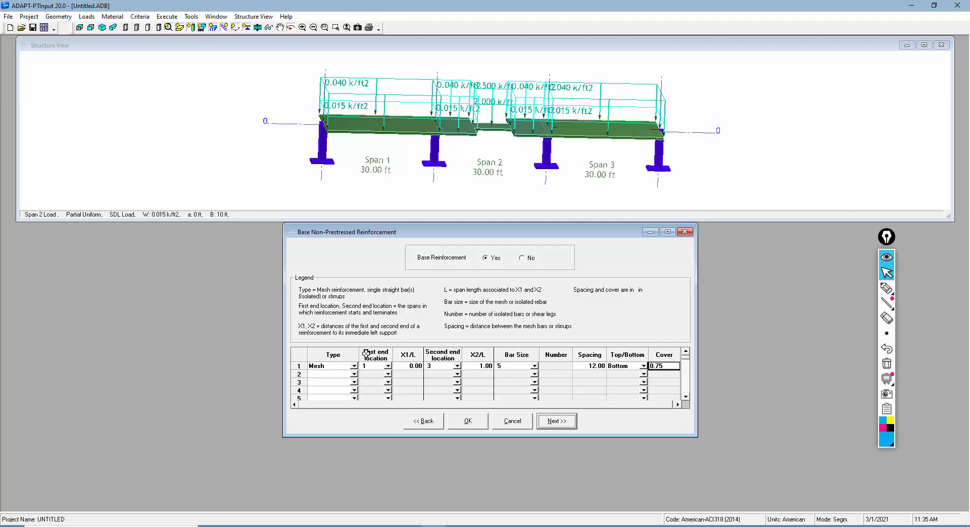
# Set the type of base reinforcement rows 2 through 5 to Isolated, enlarging the dialog to show more rows
pyautogui.click(354, 374)
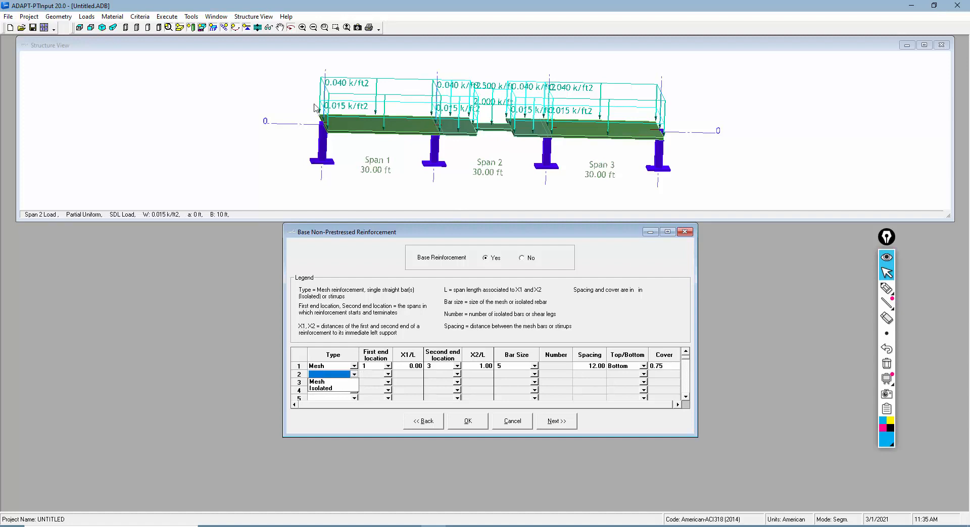
pyautogui.click(326, 388)
pyautogui.click(354, 384)
pyautogui.click(332, 396)
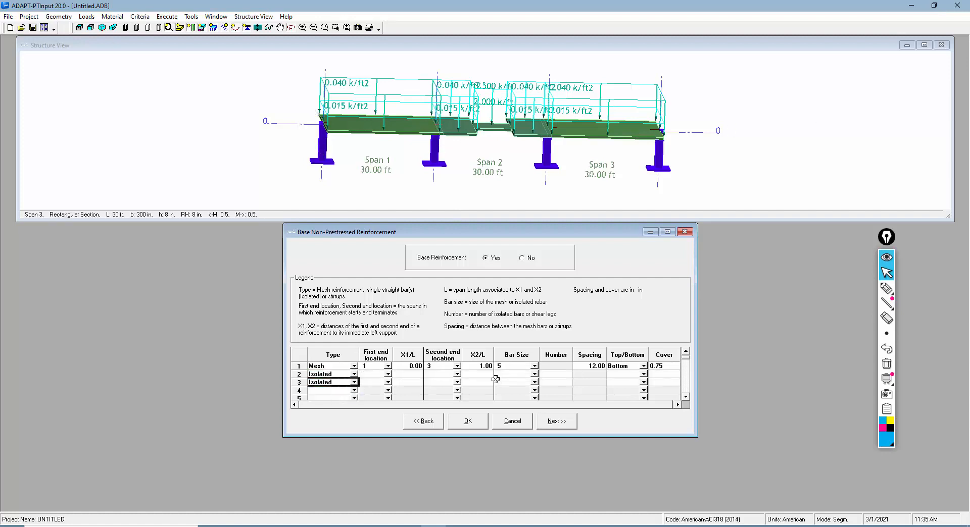
pyautogui.click(686, 397)
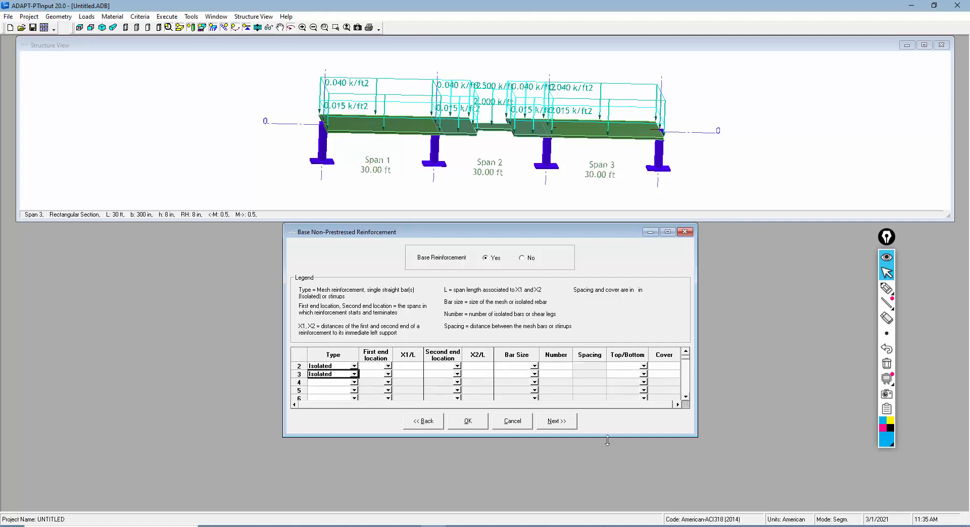
pyautogui.moveTo(607, 441); pyautogui.dragTo(607, 489)
pyautogui.click(354, 383)
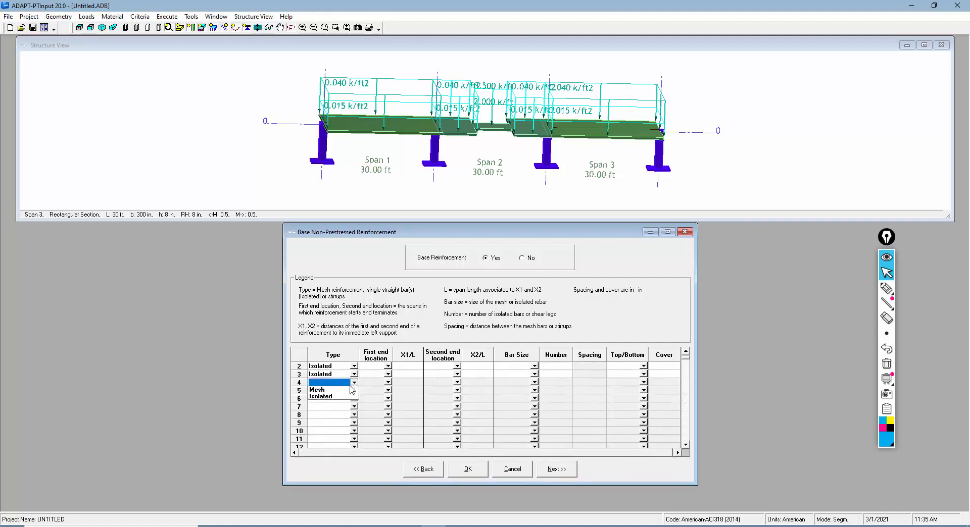
pyautogui.click(337, 396)
pyautogui.click(353, 391)
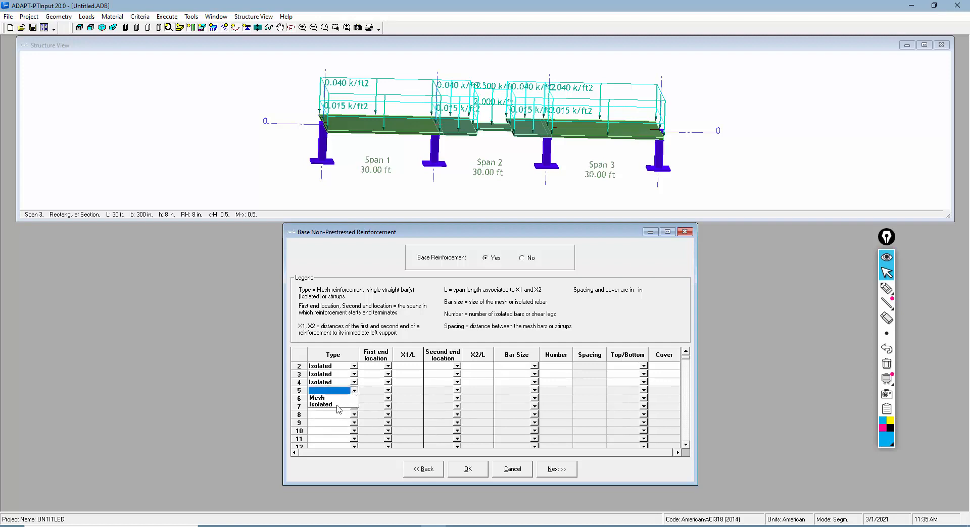
pyautogui.click(340, 408)
# Extend the row 2 isolated bars within span 1 from X1/L 0.00 to X2/L 0.50
pyautogui.click(388, 366)
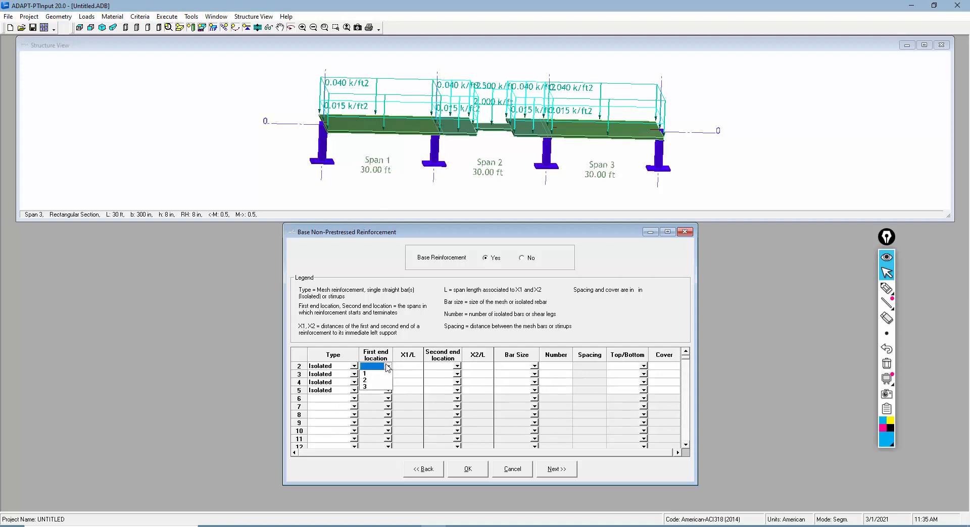
pyautogui.click(375, 374)
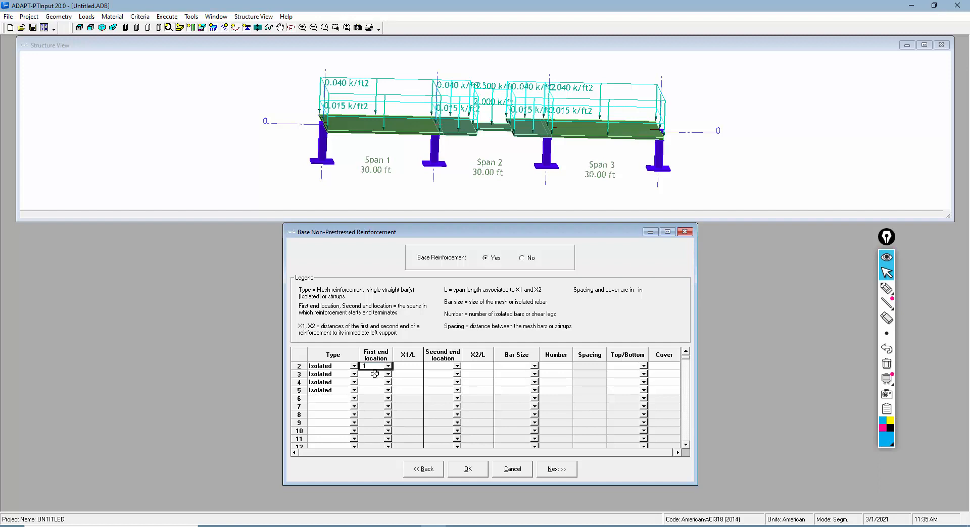
pyautogui.click(410, 367)
pyautogui.click(457, 366)
pyautogui.click(430, 373)
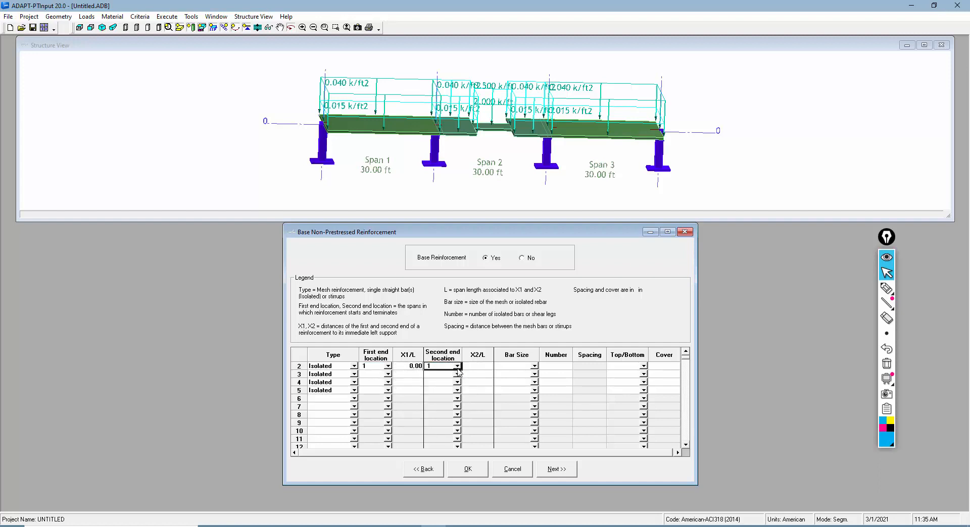
pyautogui.click(468, 366)
pyautogui.write('0.50')
# Define the row 2 isolated reinforcement as 4 size 5 bars placed at the top
pyautogui.click(534, 366)
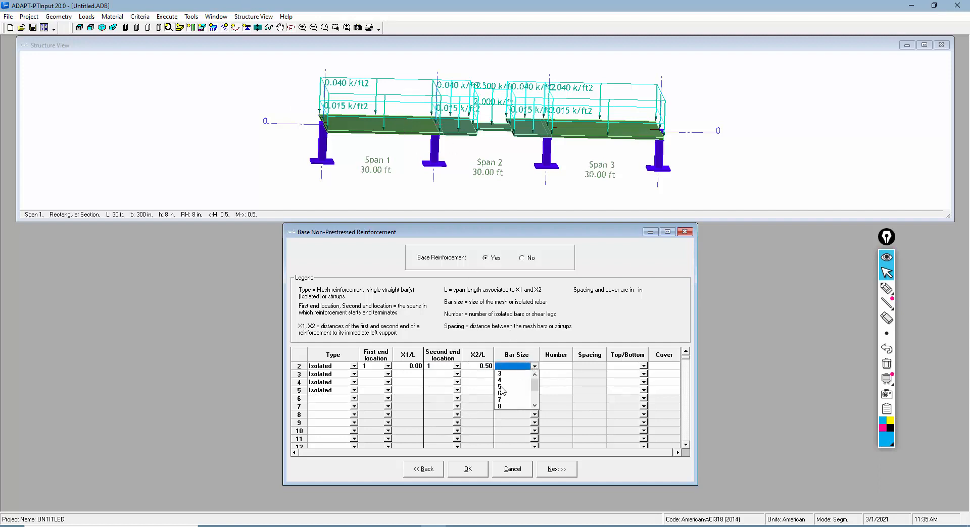
pyautogui.click(501, 387)
pyautogui.click(561, 367)
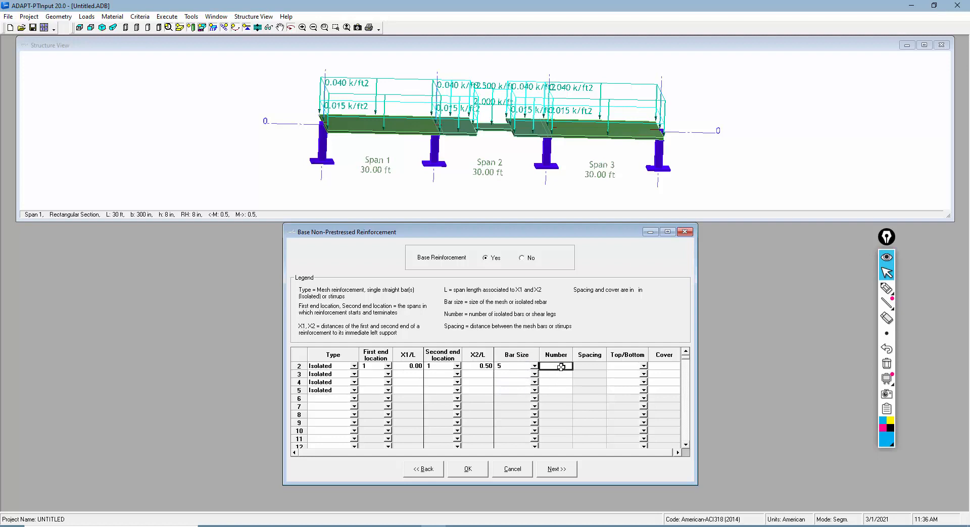
pyautogui.write('5')
pyautogui.click(643, 366)
pyautogui.click(629, 374)
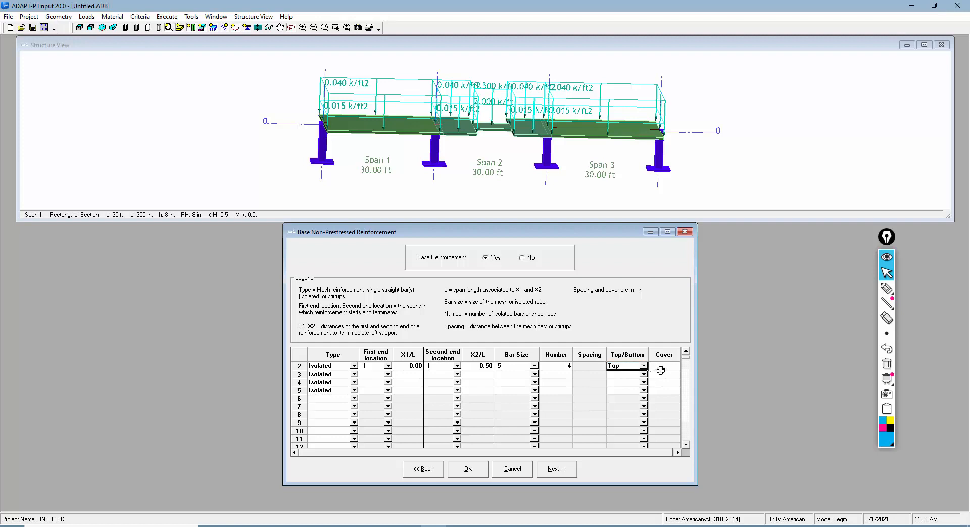
# Set the cover of the isolated bars in rows 2 through 5 to 1 in
pyautogui.click(660, 369)
pyautogui.write('1')
pyautogui.click(665, 375)
pyautogui.write('1')
pyautogui.click(667, 383)
pyautogui.write('1')
pyautogui.click(666, 390)
pyautogui.write('1')
# Place the isolated bars in rows 3 through 5 at the top of the section
pyautogui.click(643, 374)
pyautogui.click(630, 384)
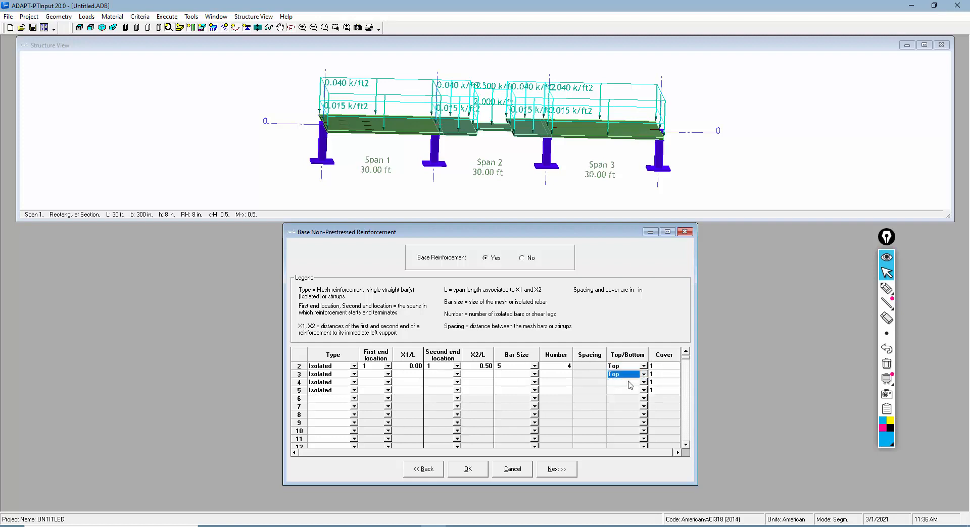
pyautogui.click(643, 382)
pyautogui.click(629, 390)
pyautogui.click(643, 391)
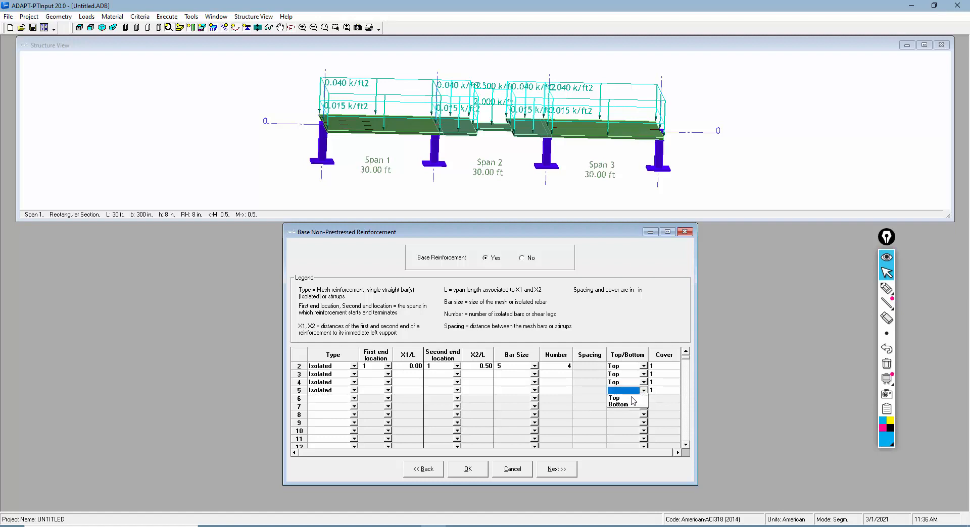
pyautogui.click(632, 397)
# Set the number of isolated bars to 4 in each of rows 3 through 5
pyautogui.click(567, 374)
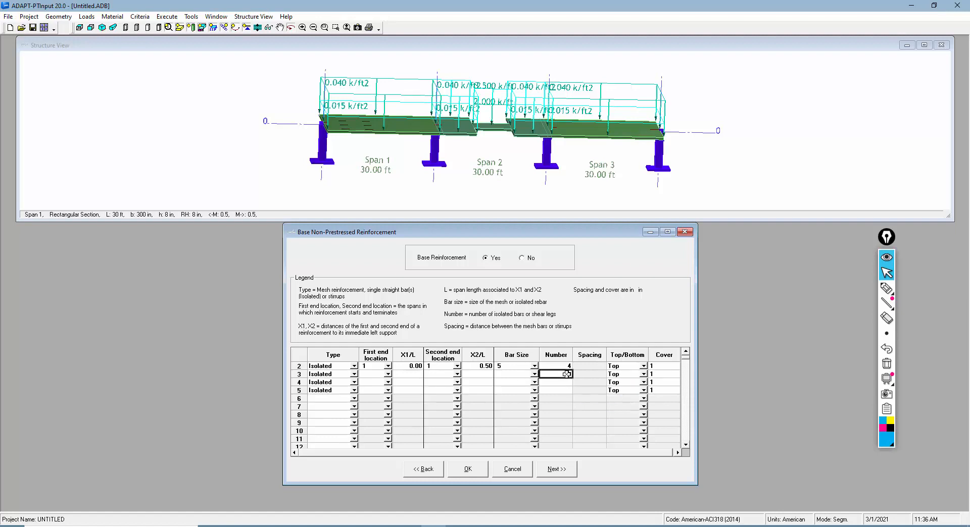
pyautogui.write('4')
pyautogui.click(564, 382)
pyautogui.write('4')
pyautogui.click(563, 391)
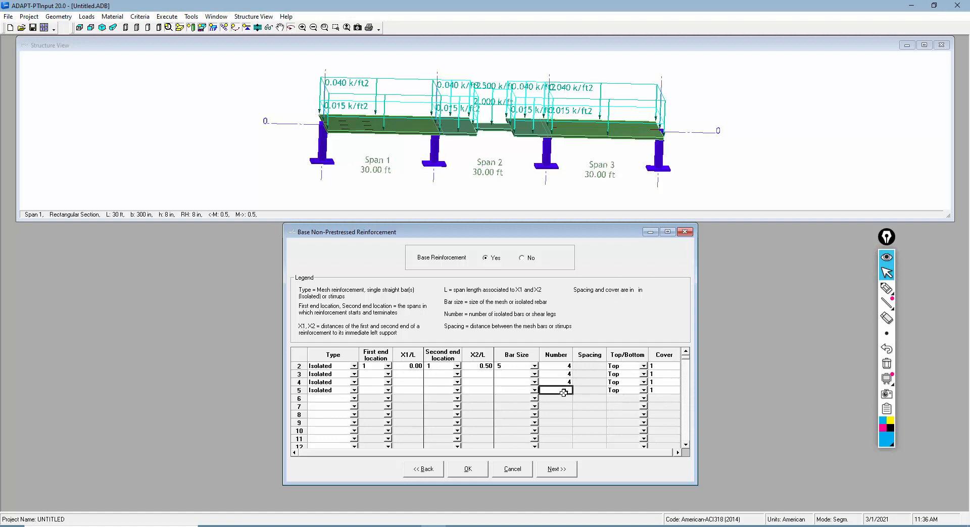
pyautogui.write('4')
# Assign bar size 5 to the isolated reinforcement in rows 3 through 5
pyautogui.click(534, 374)
pyautogui.click(512, 395)
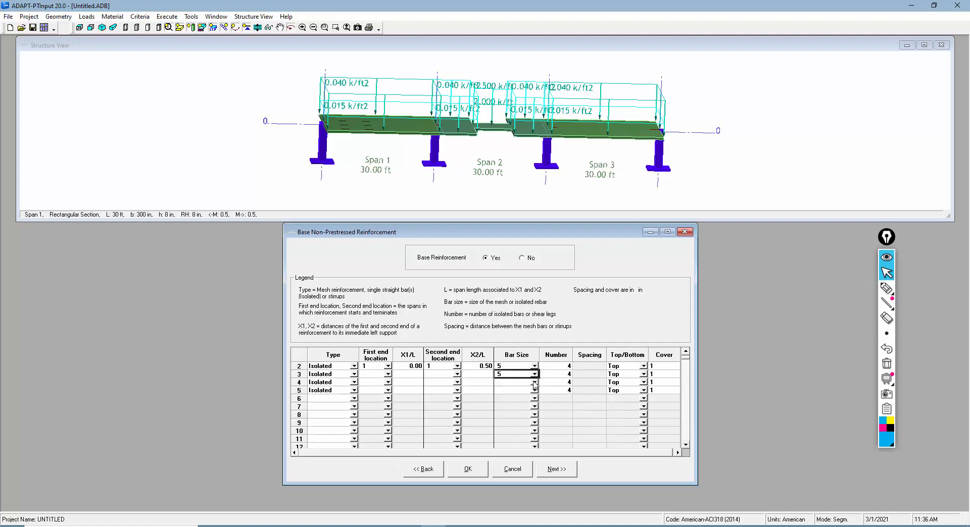
pyautogui.click(534, 382)
pyautogui.click(513, 402)
pyautogui.click(534, 390)
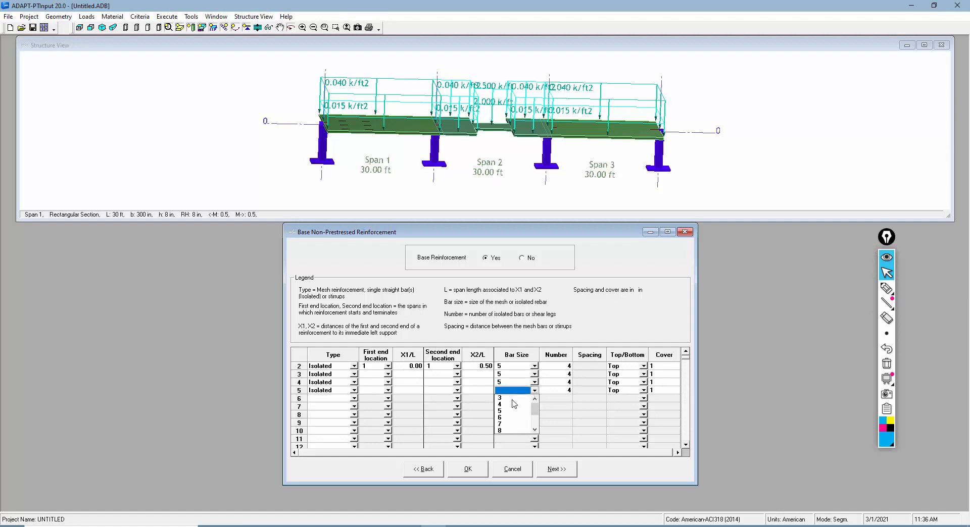
pyautogui.click(513, 410)
# Shorten the row 2 isolated bars in span 1 by setting X2/L to 0.35
pyautogui.click(482, 374)
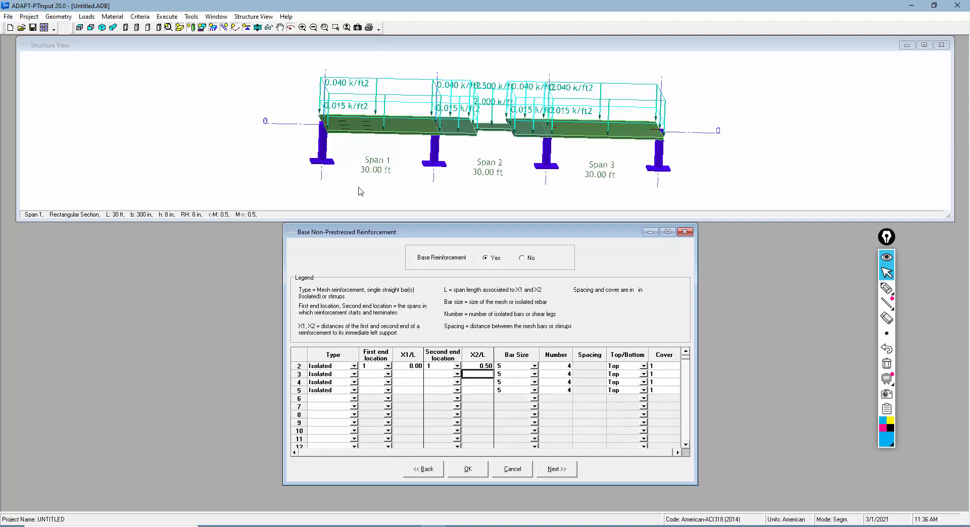
pyautogui.click(478, 365)
pyautogui.write('0.30')
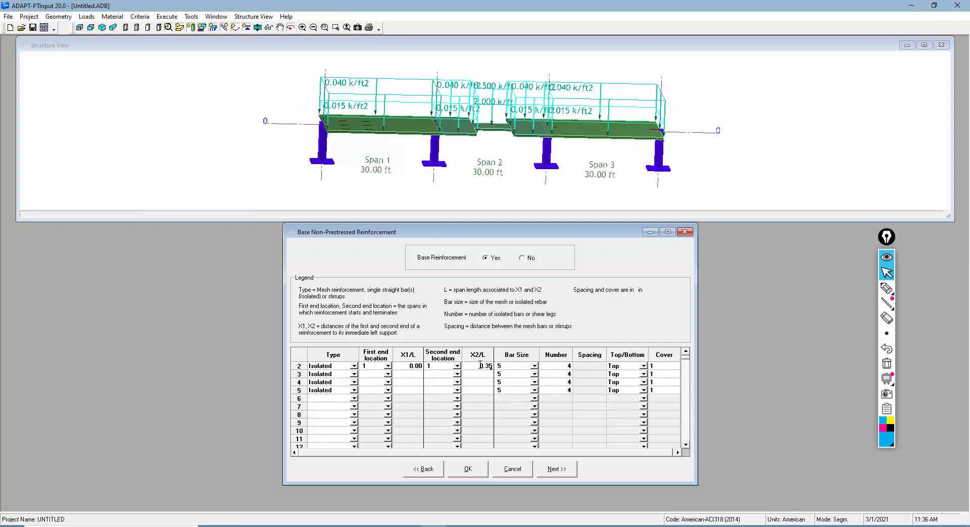
# Extend the row 3 isolated bars from X1/L 0.65 in span 1 to X2/L 0.35 in span 2
pyautogui.click(380, 375)
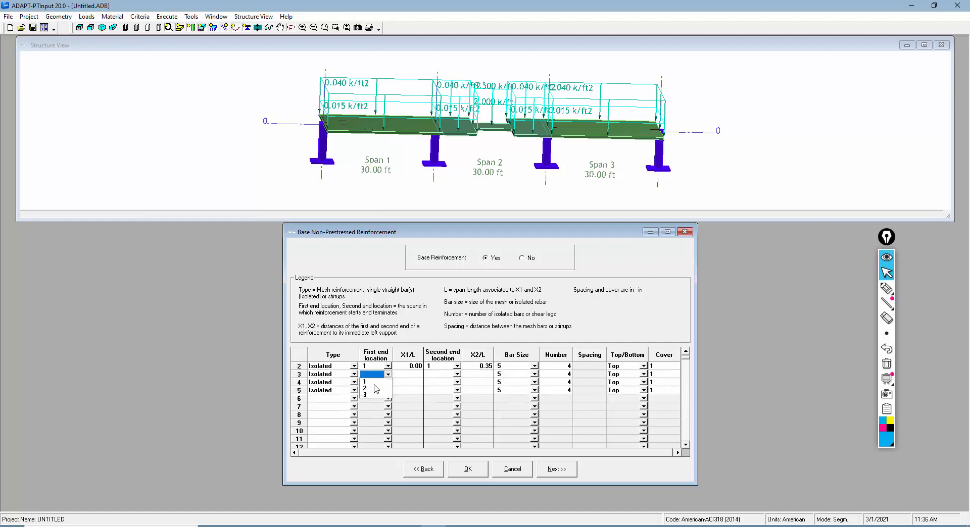
pyautogui.click(375, 382)
pyautogui.click(413, 374)
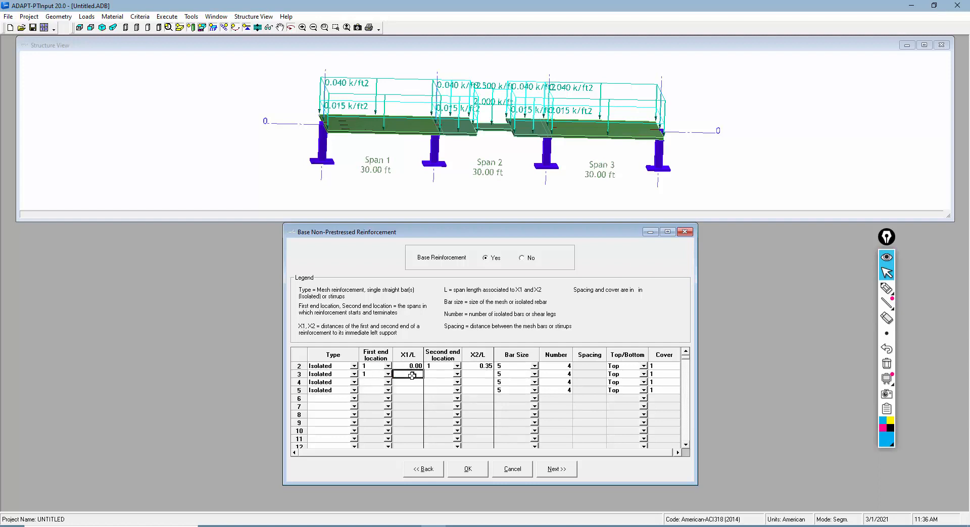
pyautogui.write('0.65')
pyautogui.click(457, 376)
pyautogui.click(444, 390)
pyautogui.click(476, 376)
pyautogui.write('0')
# Extend the row 4 isolated bars from X1/L 0.65 in span 2 to X2/L 0.35 in span 3
pyautogui.click(388, 382)
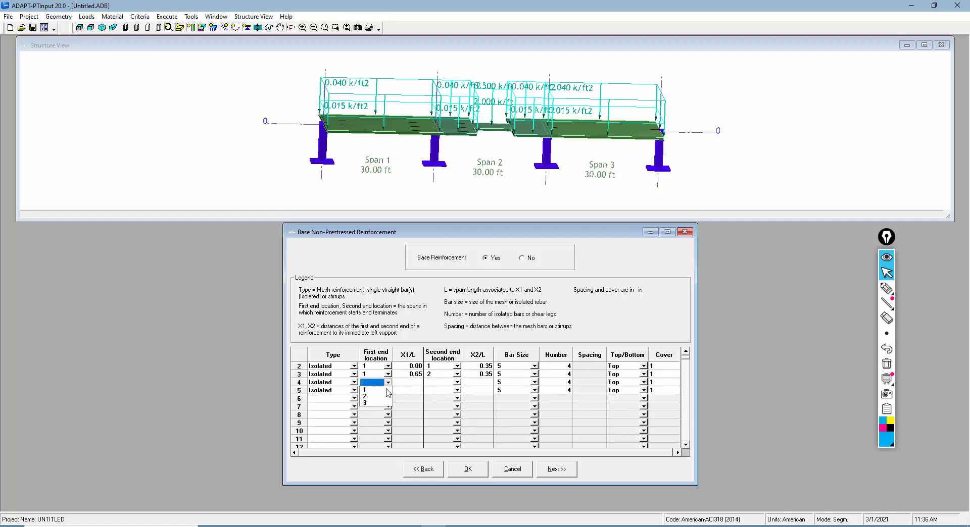
pyautogui.click(373, 396)
pyautogui.click(407, 383)
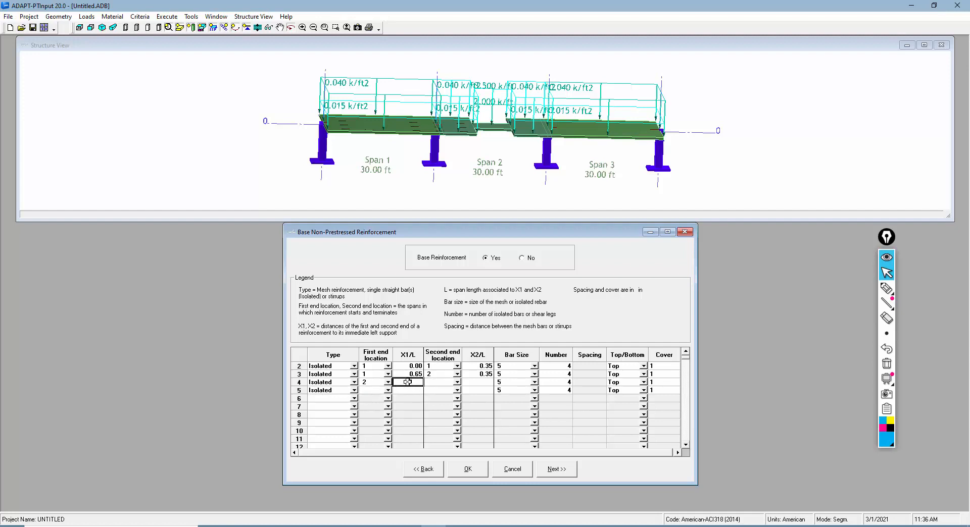
pyautogui.write('0.60')
pyautogui.click(457, 383)
pyautogui.click(438, 403)
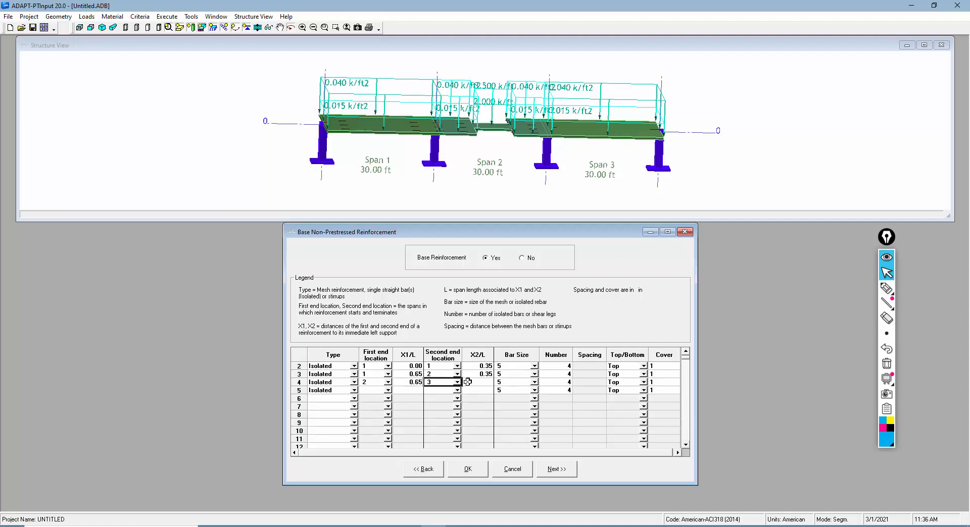
pyautogui.click(468, 383)
# Extend the row 5 isolated bars within span 3 from X1/L 0.65 to X2/L 1.00
pyautogui.click(379, 391)
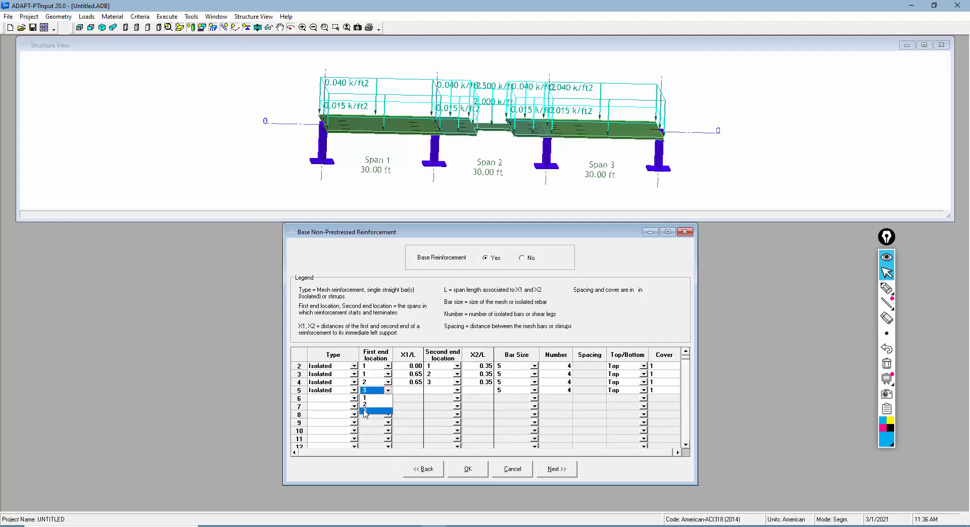
pyautogui.click(366, 412)
pyautogui.click(409, 392)
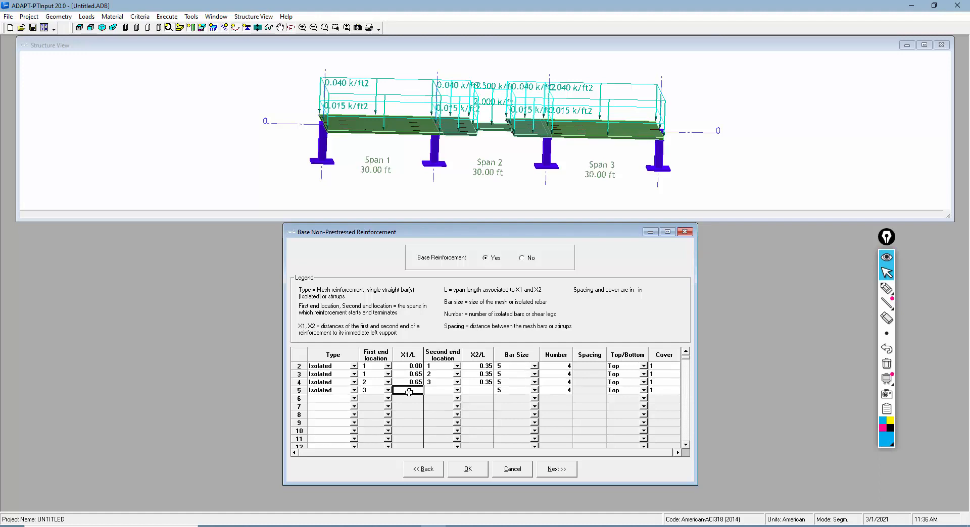
pyautogui.write('0.65')
pyautogui.click(457, 390)
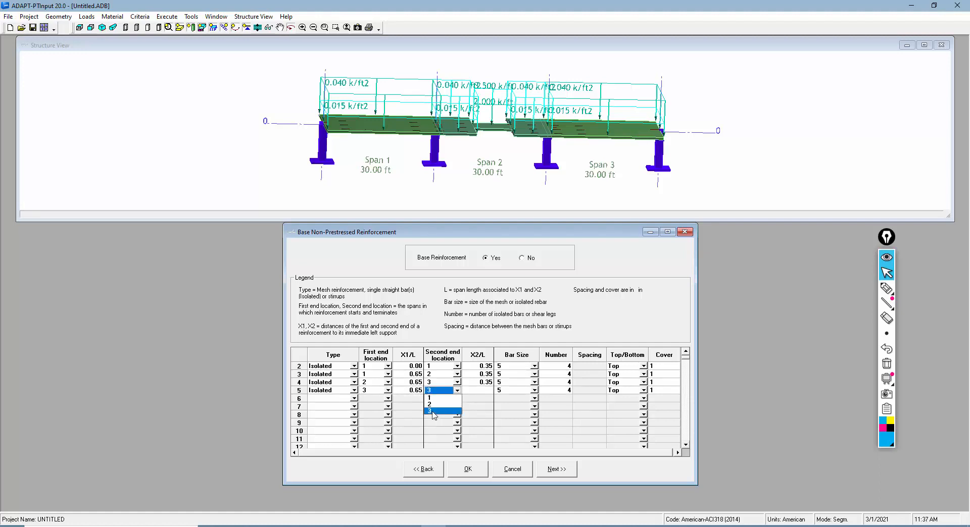
pyautogui.click(433, 413)
pyautogui.click(480, 392)
pyautogui.write('1')
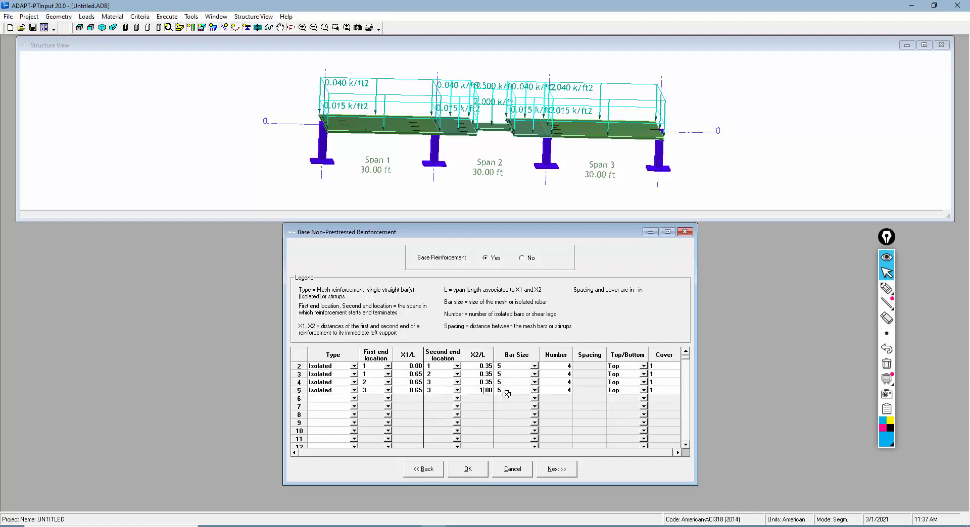
pyautogui.click(560, 420)
# Show the structure as a wireframe and compare the modelled bars with the base reinforcement rows
pyautogui.moveTo(387, 172); pyautogui.dragTo(392, 123)
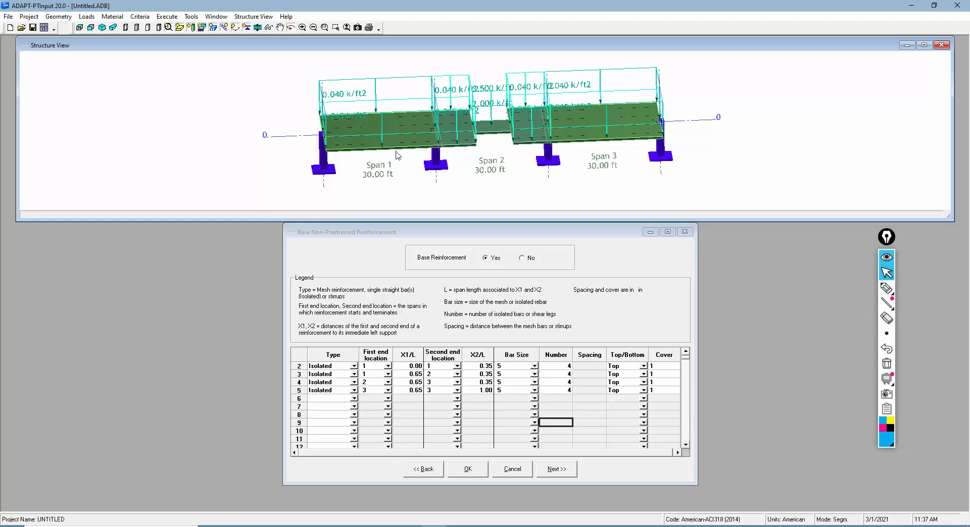
pyautogui.scroll(1, 393, 158)
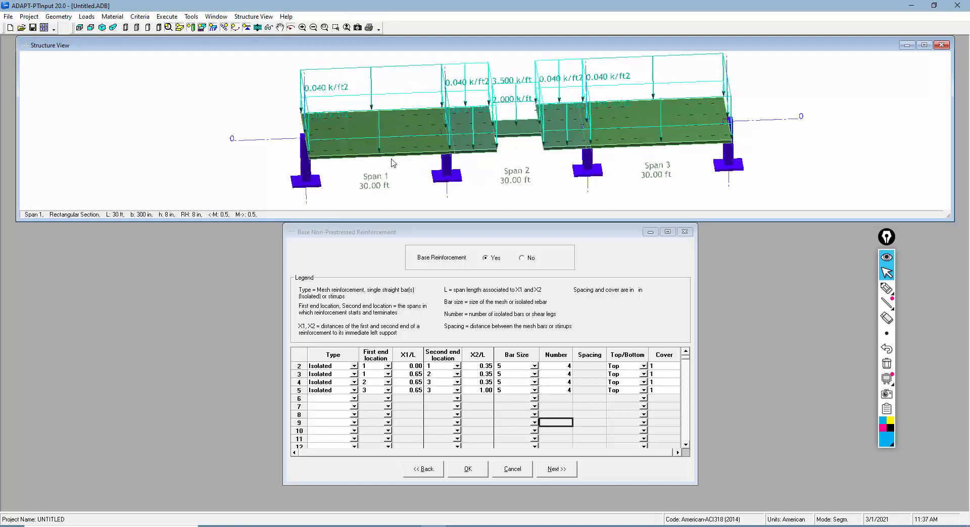
pyautogui.click(126, 28)
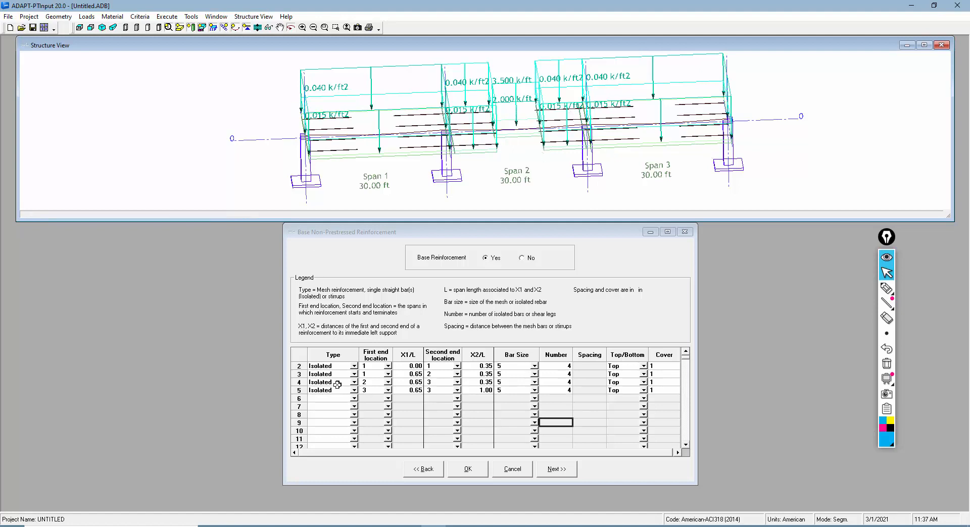
pyautogui.scroll(1, 337, 384)
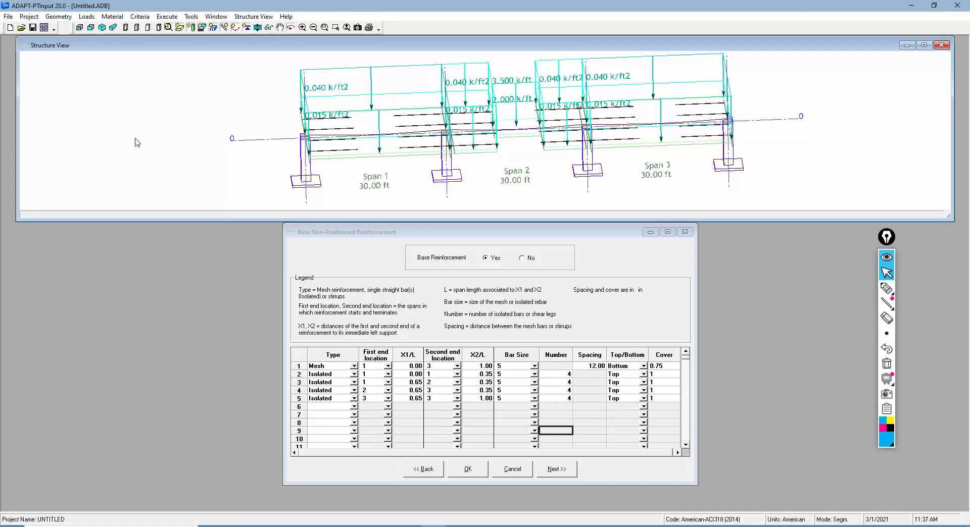
# Accept the base reinforcement and keep the default allowable stresses and recommended post-tensioning values
pyautogui.click(549, 472)
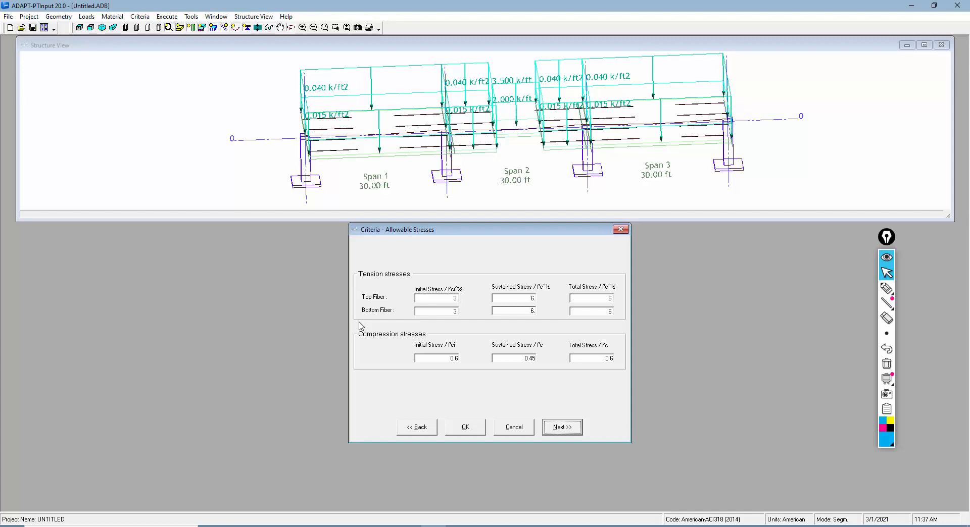
pyautogui.click(554, 432)
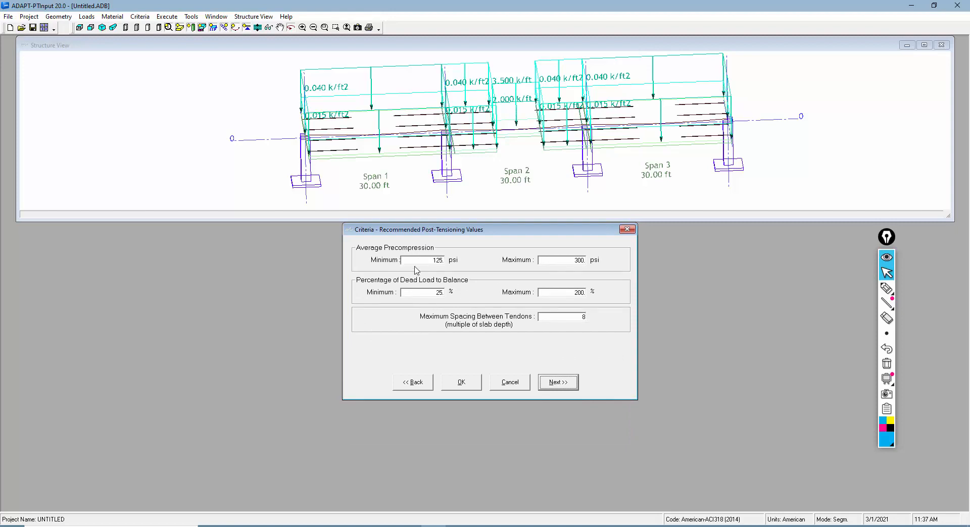
pyautogui.click(564, 384)
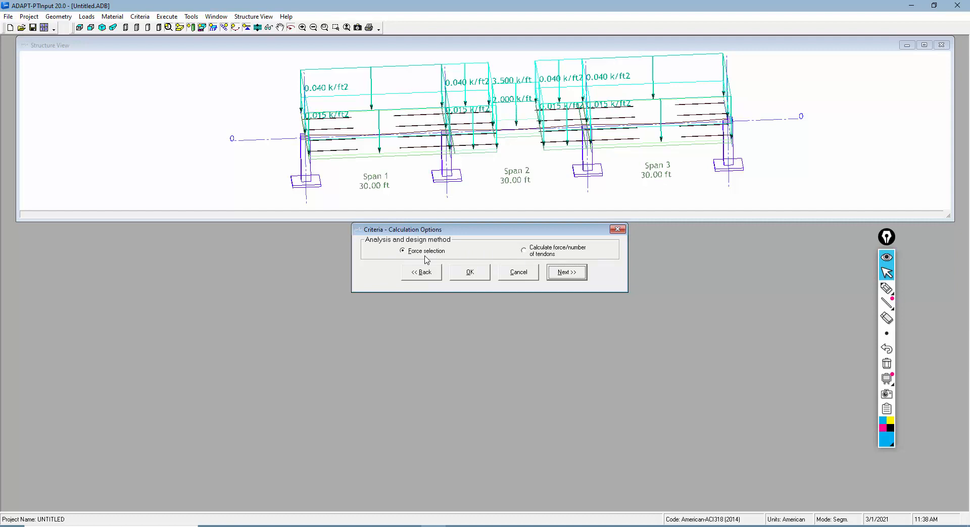
# Keep Force selection as the analysis and design method and proceed to the tendon profile criteria
pyautogui.click(552, 279)
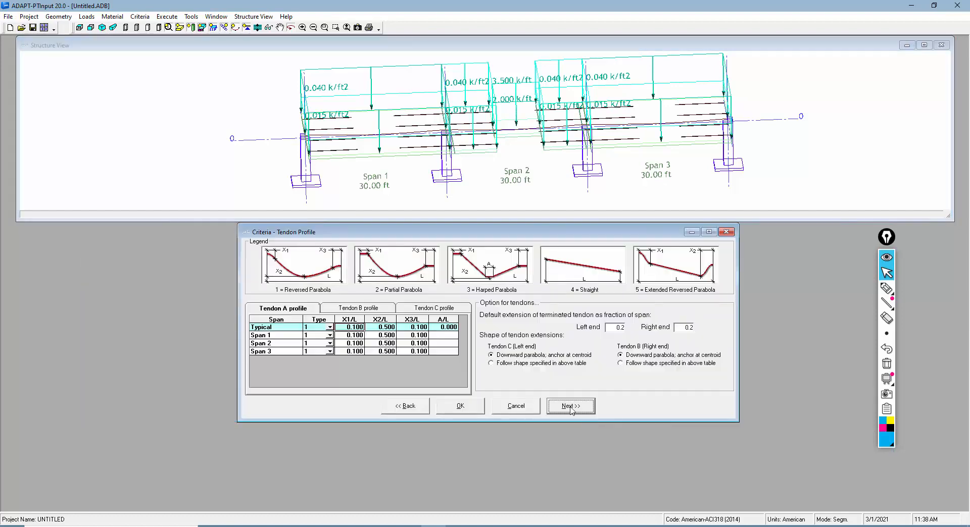
pyautogui.click(399, 406)
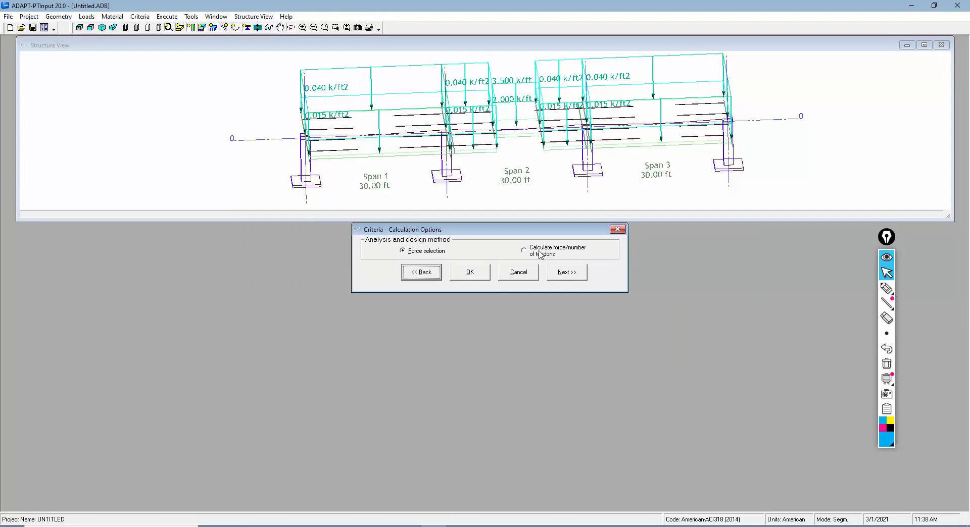
pyautogui.click(559, 274)
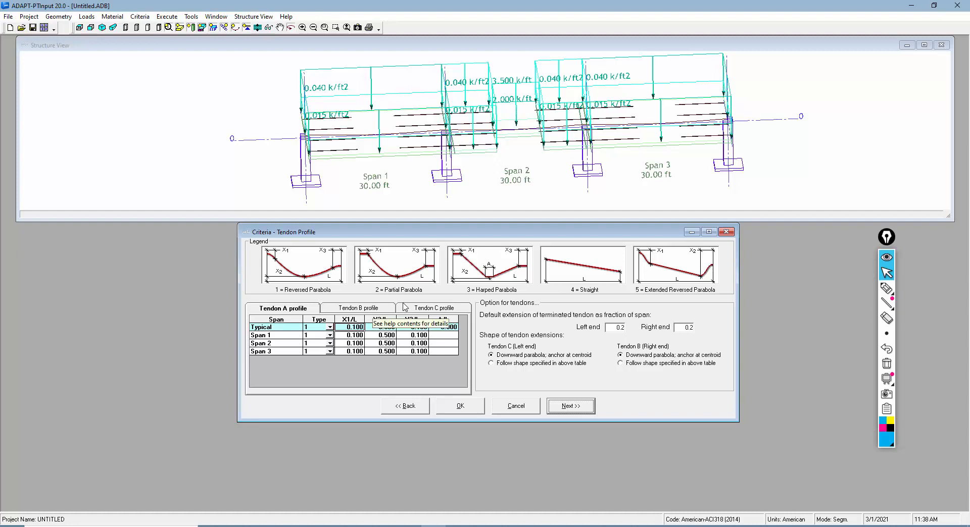
# Underline the tendon A, B and C profiles and sketch tendon paths over the spans with the annotation pen, then clear the markings
pyautogui.click(887, 287)
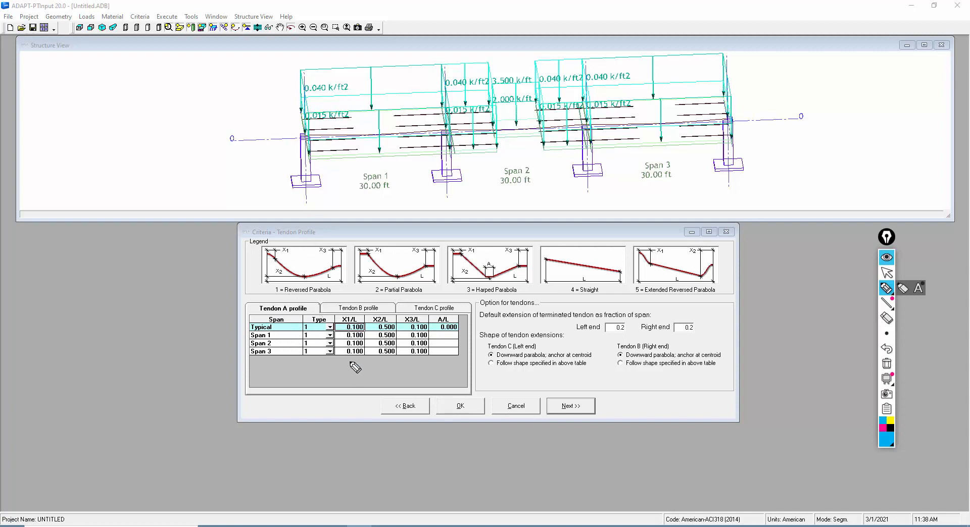
pyautogui.moveTo(254, 314); pyautogui.dragTo(454, 313)
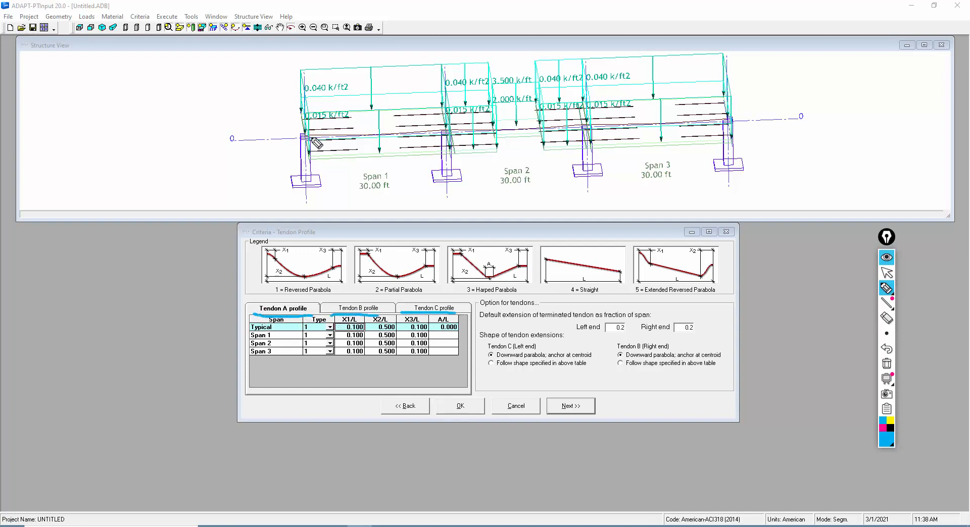
pyautogui.moveTo(315, 141)
pyautogui.mouseDown()
pyautogui.moveTo(394, 156)
pyautogui.moveTo(592, 127)
pyautogui.moveTo(702, 136)
pyautogui.moveTo(753, 126)
pyautogui.mouseUp()
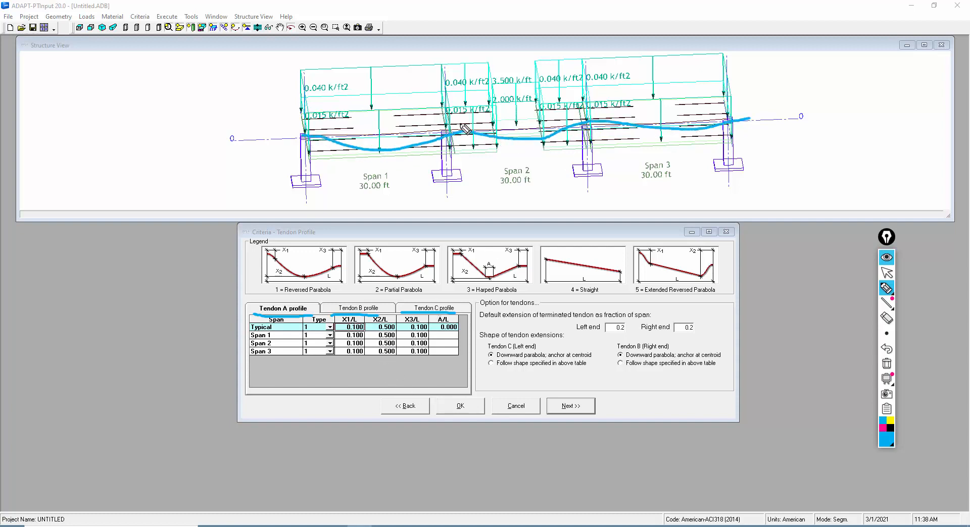
pyautogui.moveTo(470, 116)
pyautogui.mouseDown()
pyautogui.moveTo(473, 140)
pyautogui.moveTo(438, 129)
pyautogui.moveTo(285, 143)
pyautogui.mouseUp()
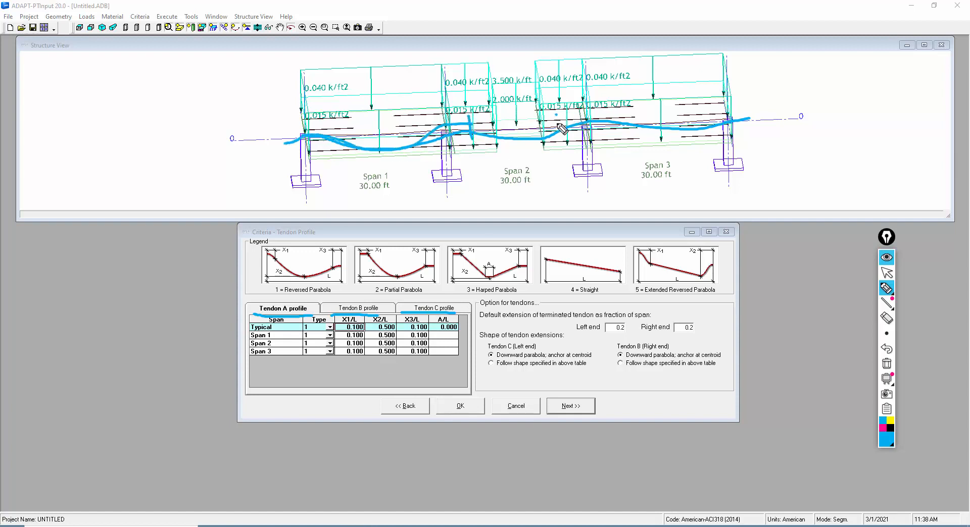
pyautogui.moveTo(556, 115)
pyautogui.mouseDown()
pyautogui.moveTo(728, 120)
pyautogui.moveTo(734, 112)
pyautogui.mouseUp()
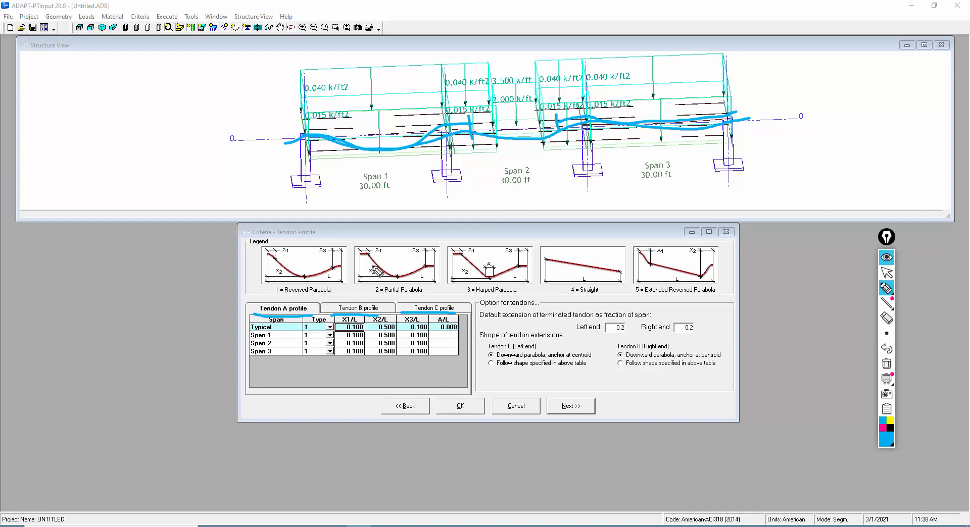
pyautogui.moveTo(373, 262); pyautogui.dragTo(362, 290)
pyautogui.moveTo(430, 272); pyautogui.dragTo(434, 293)
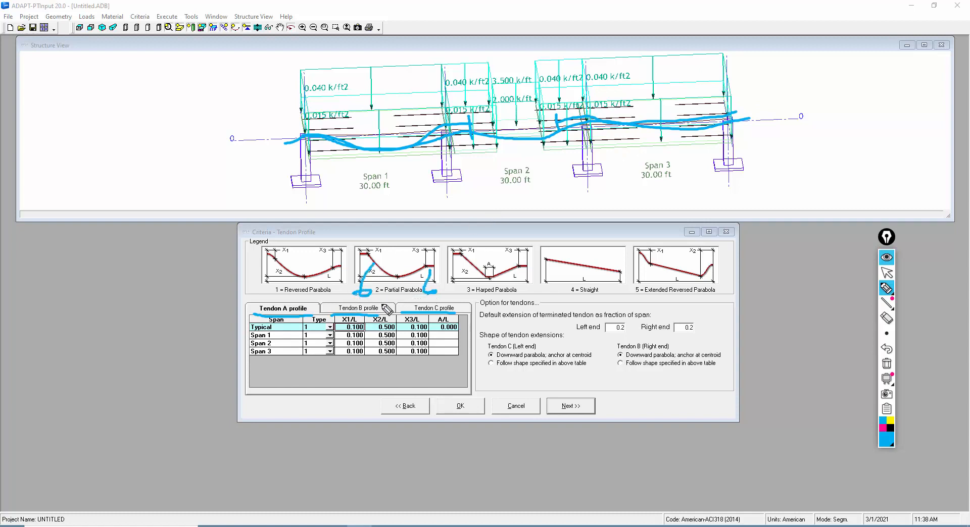
pyautogui.click(886, 363)
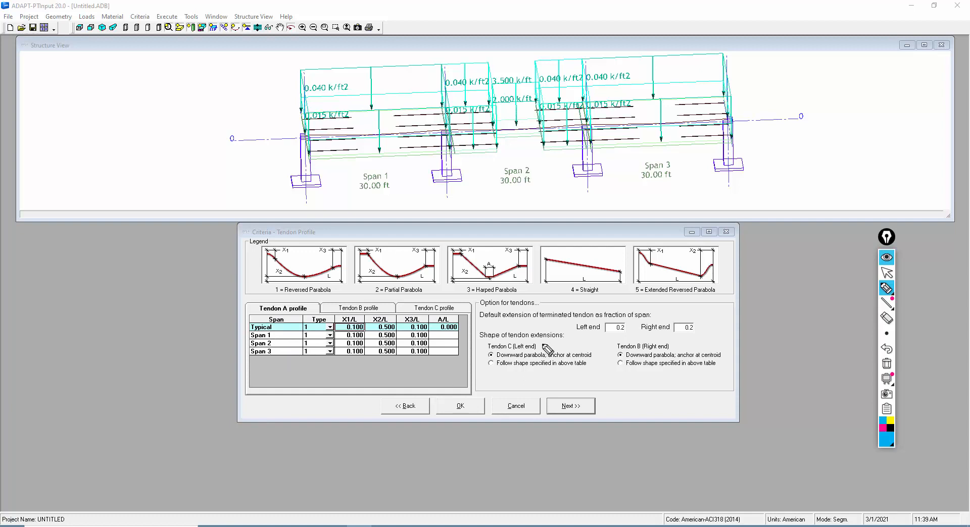
# Outline the tendon extension options in the tendon profile criteria with the annotation pen
pyautogui.moveTo(576, 298)
pyautogui.mouseDown()
pyautogui.moveTo(474, 298)
pyautogui.moveTo(484, 390)
pyautogui.moveTo(675, 394)
pyautogui.moveTo(737, 348)
pyautogui.moveTo(679, 298)
pyautogui.moveTo(568, 305)
pyautogui.mouseUp()
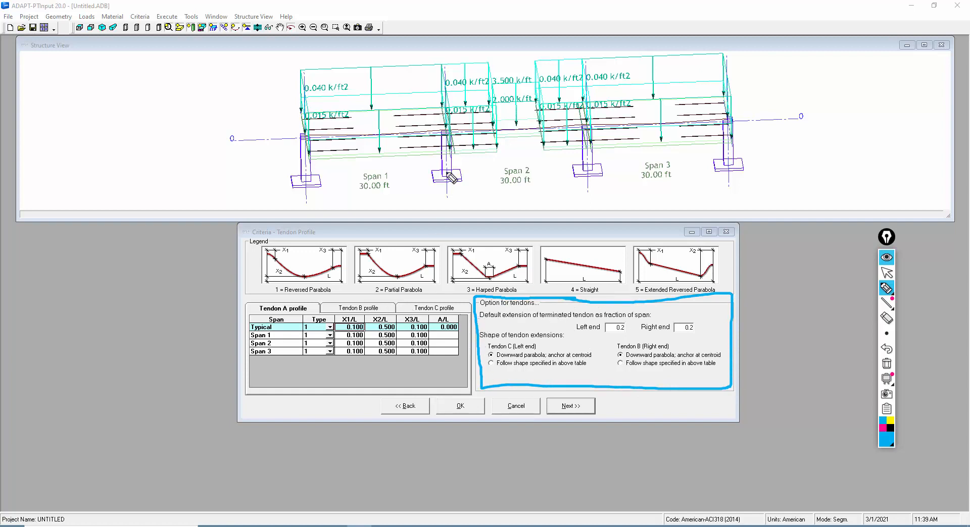
# Sketch the tendon extensions at both ends of Span 2 and mark their extension fractions with the annotation pen, and clear the markings
pyautogui.moveTo(442, 130)
pyautogui.mouseDown()
pyautogui.moveTo(475, 138)
pyautogui.moveTo(475, 148)
pyautogui.mouseUp()
pyautogui.moveTo(590, 121)
pyautogui.mouseDown()
pyautogui.moveTo(567, 121)
pyautogui.moveTo(549, 147)
pyautogui.mouseUp()
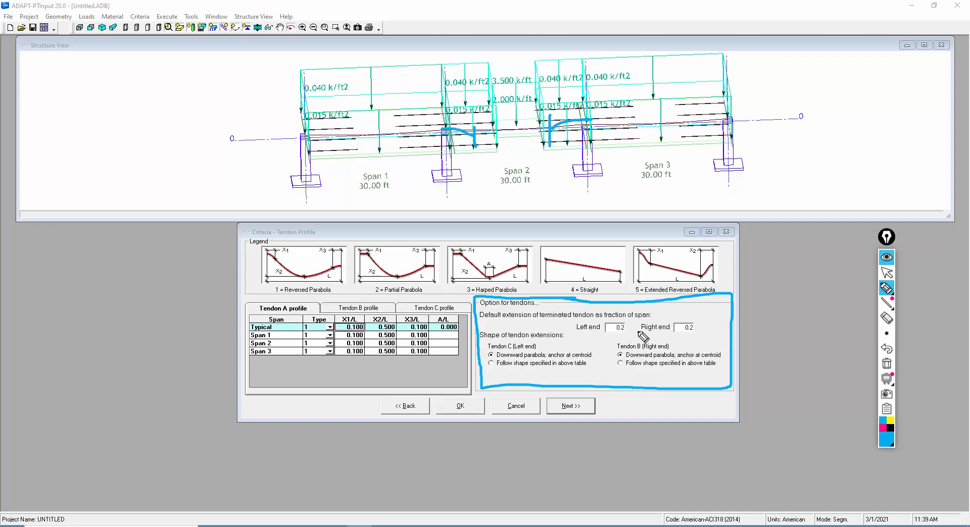
pyautogui.moveTo(604, 330); pyautogui.dragTo(697, 334)
pyautogui.click(885, 364)
pyautogui.click(886, 273)
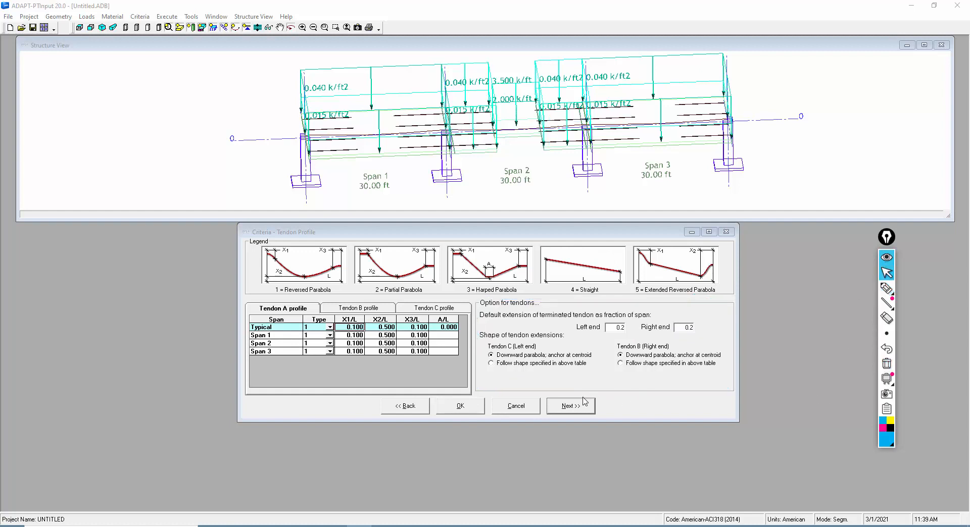
# Accept the default tendon profile, cover/CGS, minimum bar extension, ACI-318 reinforcement curtailment and load combination criteria
pyautogui.click(582, 405)
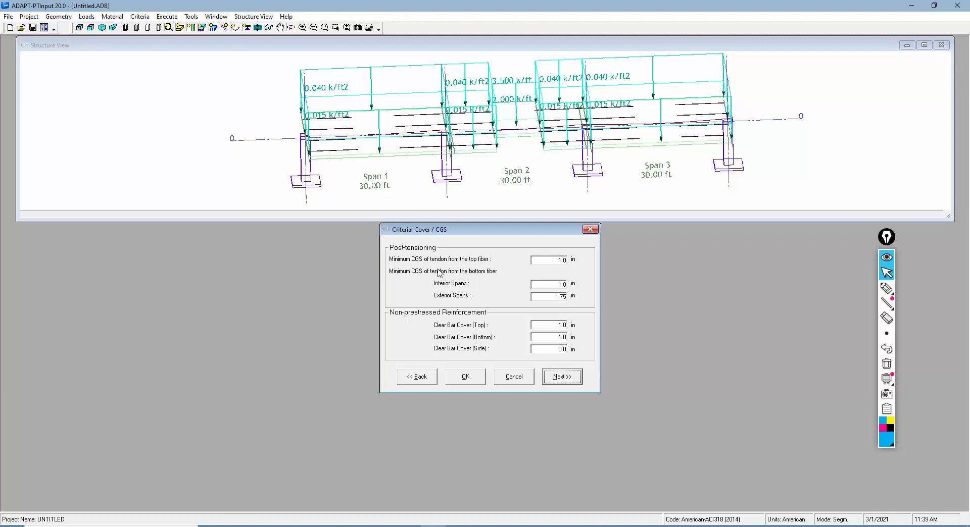
pyautogui.click(565, 382)
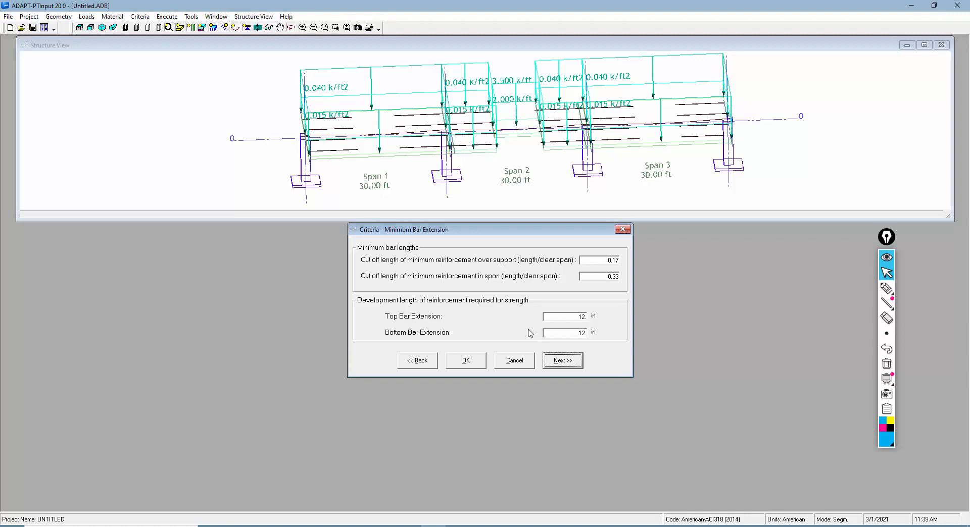
pyautogui.click(555, 359)
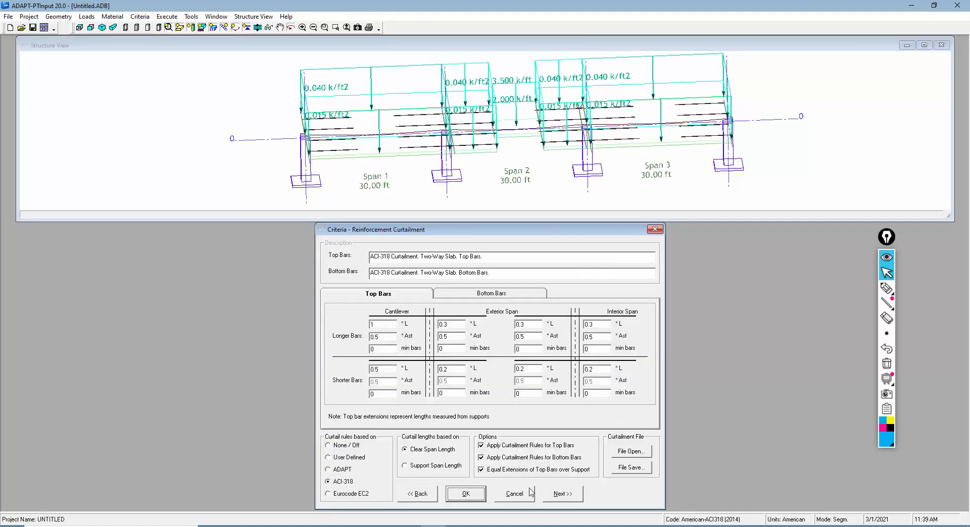
pyautogui.click(563, 494)
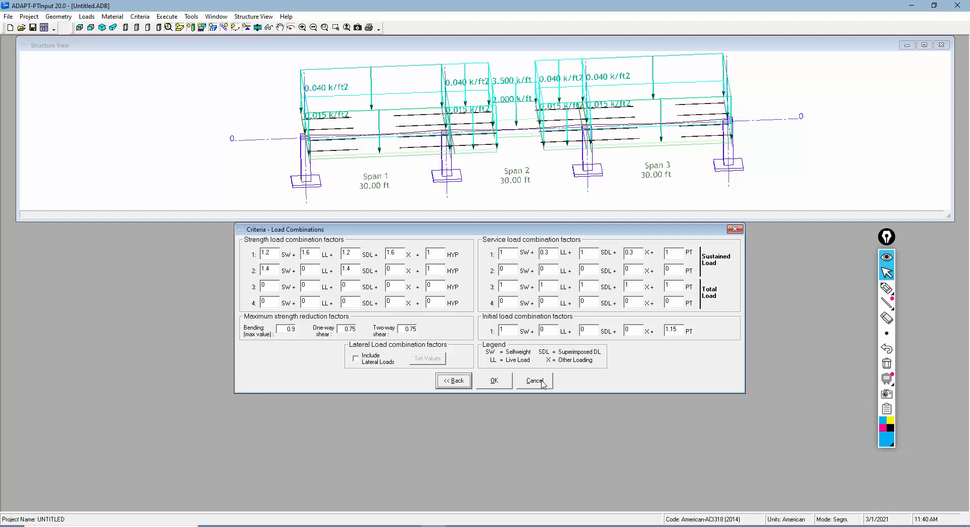
pyautogui.click(481, 380)
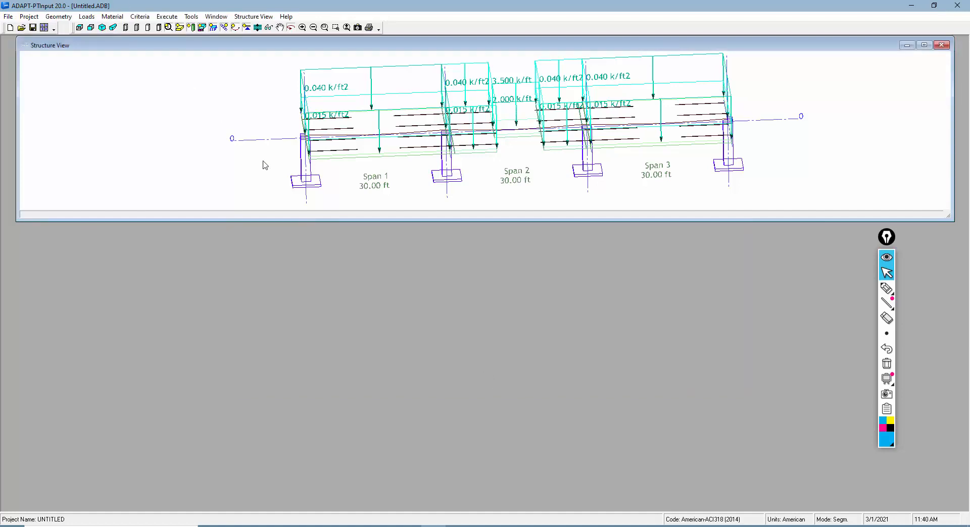
# Save the project as PTRC_Investigatge in the Youtube Video Models folder on the Desktop
pyautogui.click(8, 16)
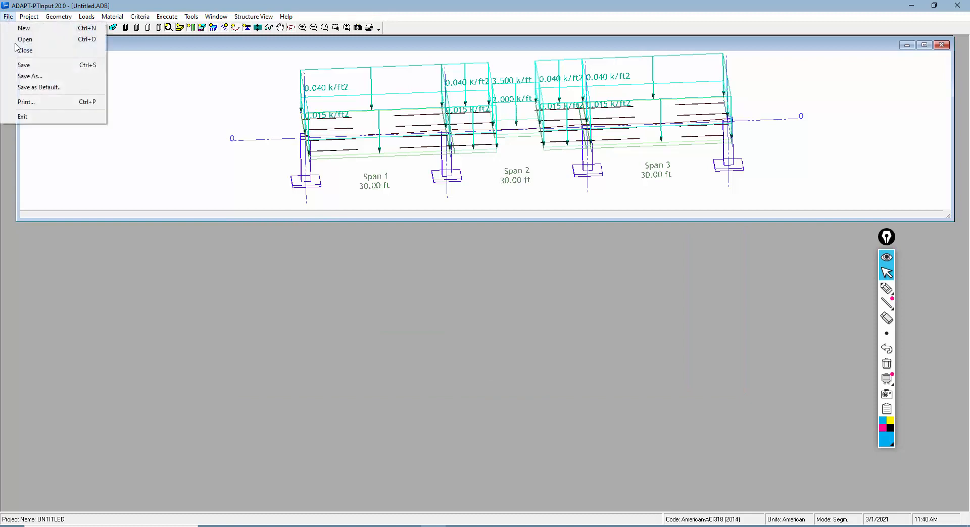
pyautogui.click(24, 77)
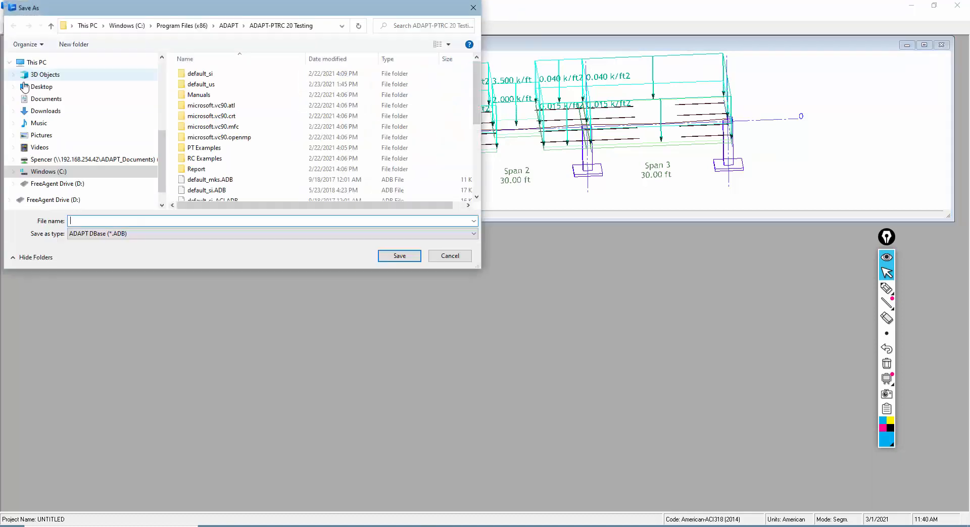
pyautogui.scroll(5, 68, 111)
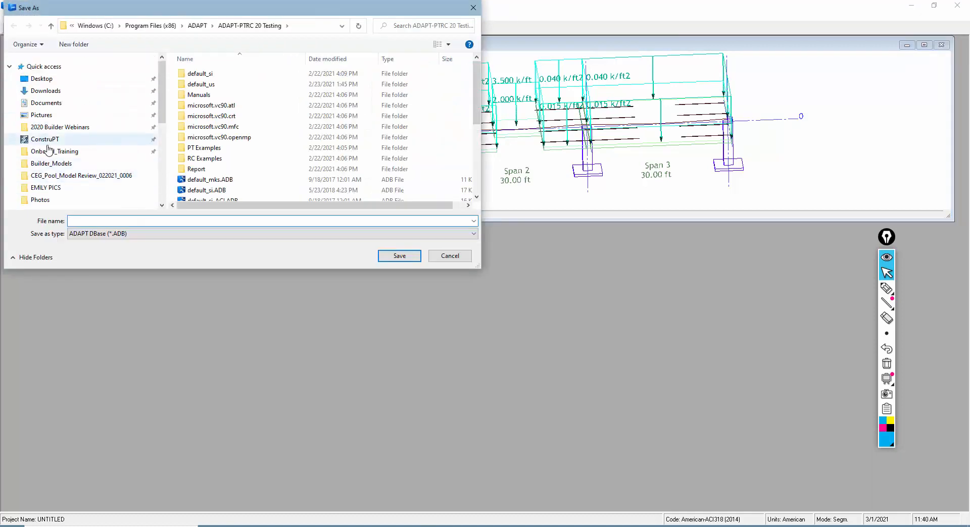
pyautogui.click(42, 78)
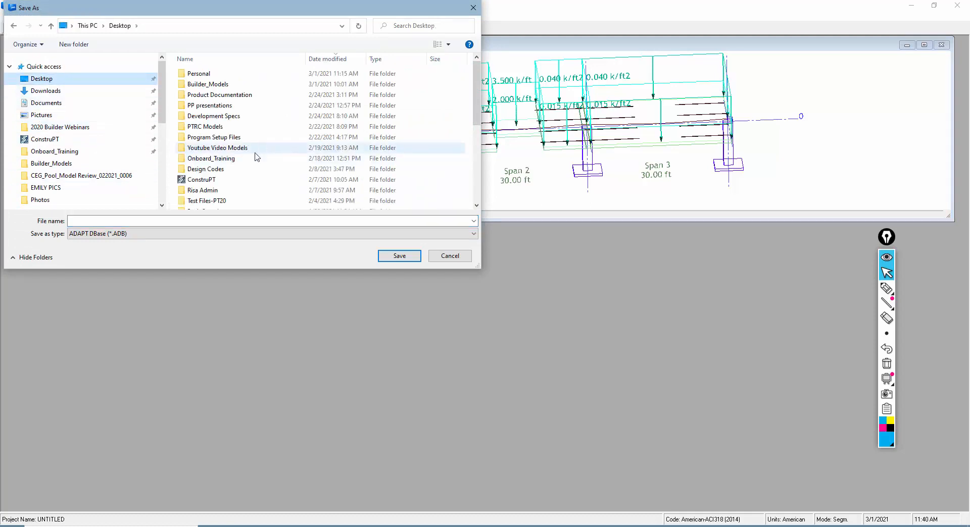
pyautogui.doubleClick(212, 128)
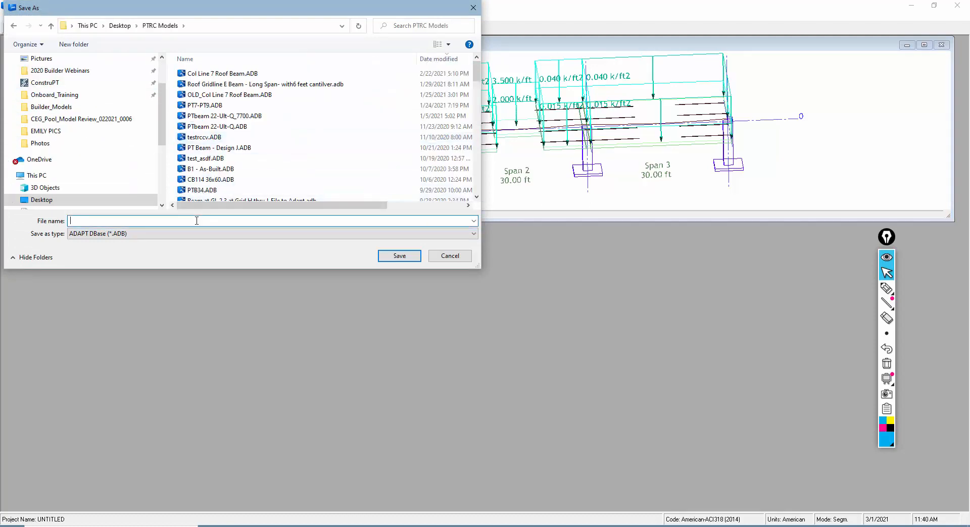
pyautogui.scroll(2, 101, 126)
pyautogui.click(42, 79)
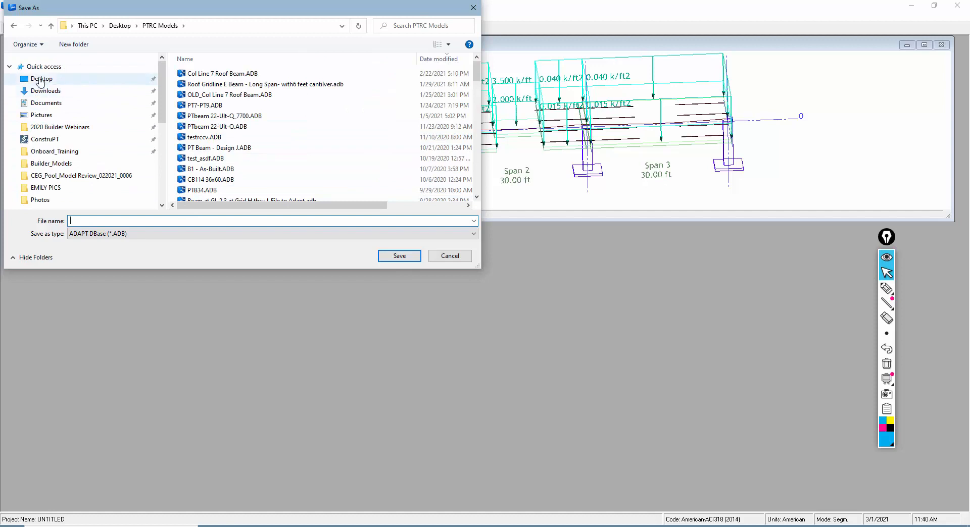
pyautogui.doubleClick(242, 148)
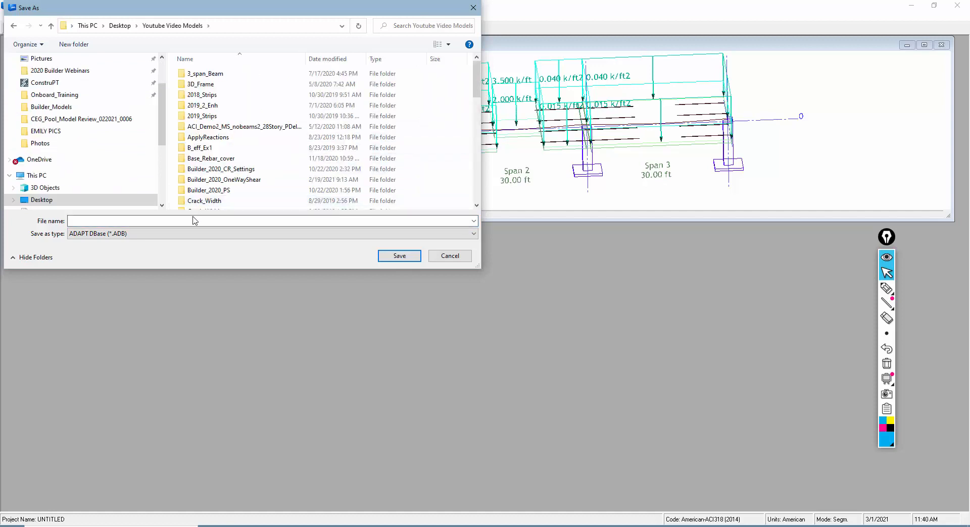
pyautogui.write('PTRC_')
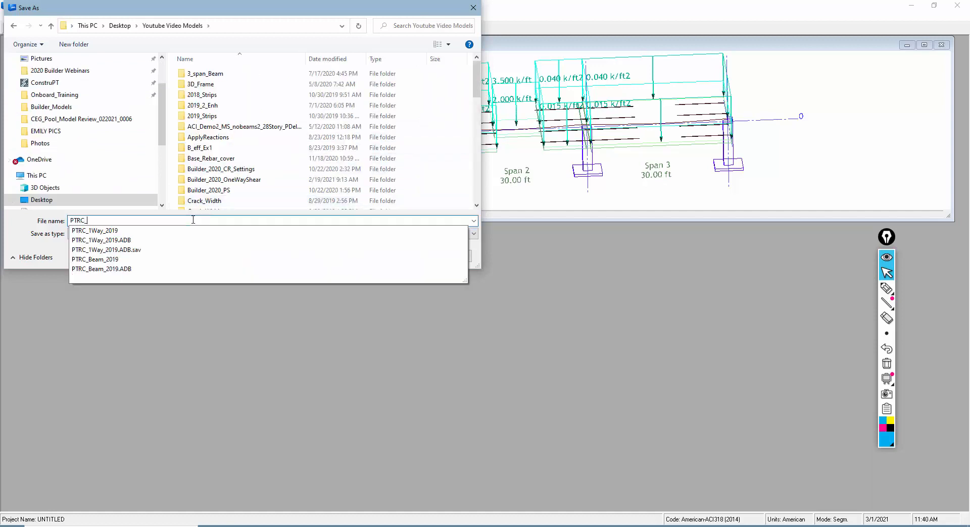
pyautogui.write('Investigatge')
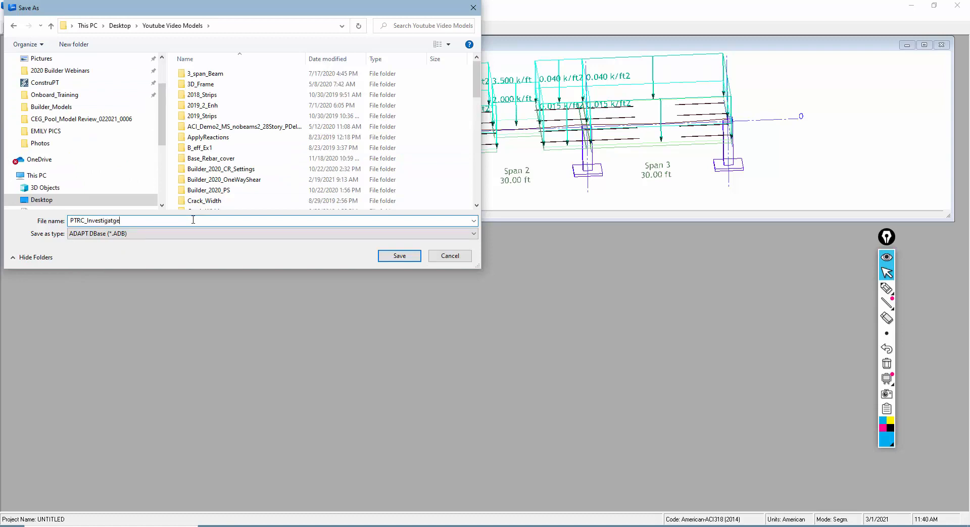
pyautogui.press('Return')
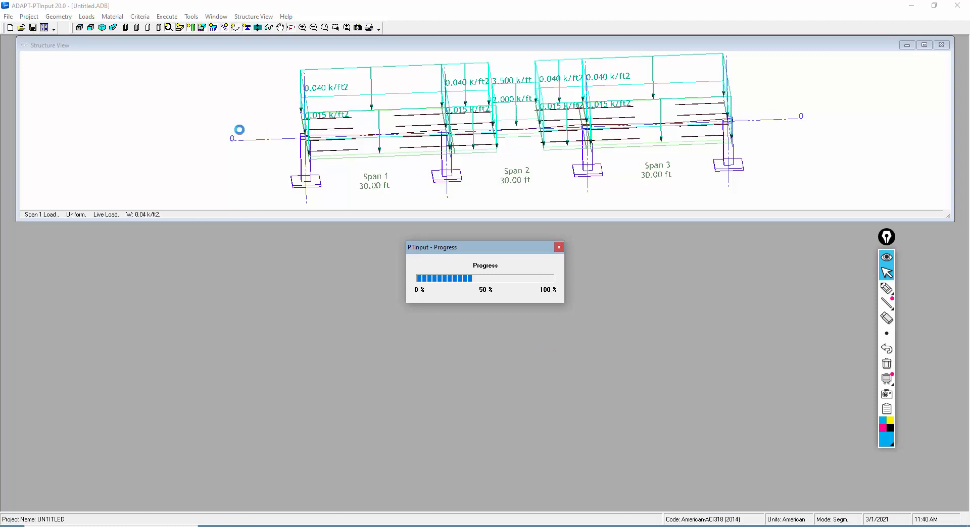
# Trace the slab line across all spans and the reinforcement lines in mid-Span 2 with the annotation pen, and clear the markings
pyautogui.click(886, 289)
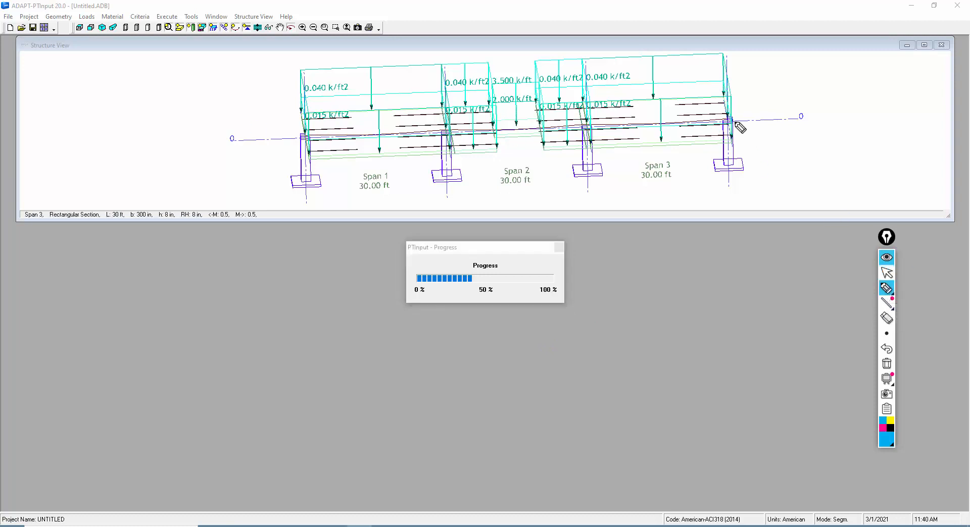
pyautogui.moveTo(736, 122); pyautogui.dragTo(294, 134)
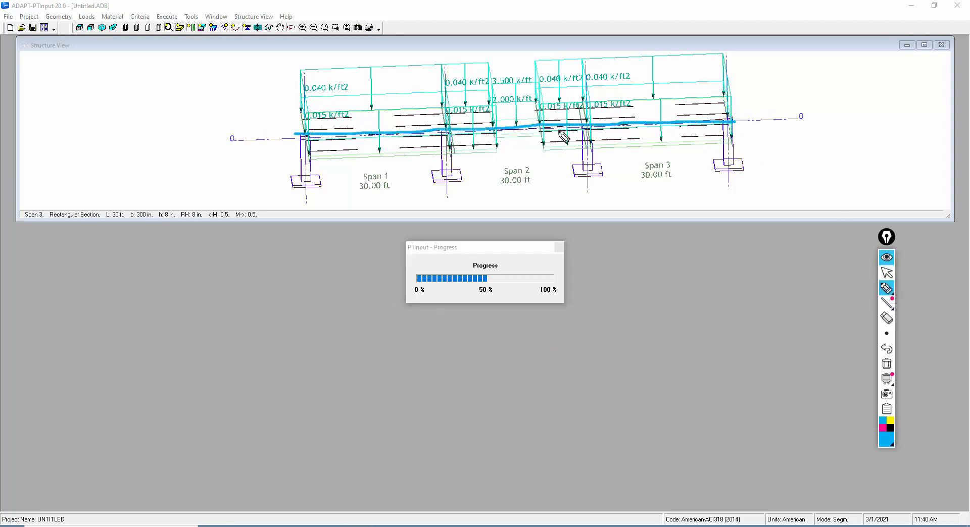
pyautogui.moveTo(492, 118); pyautogui.dragTo(542, 118)
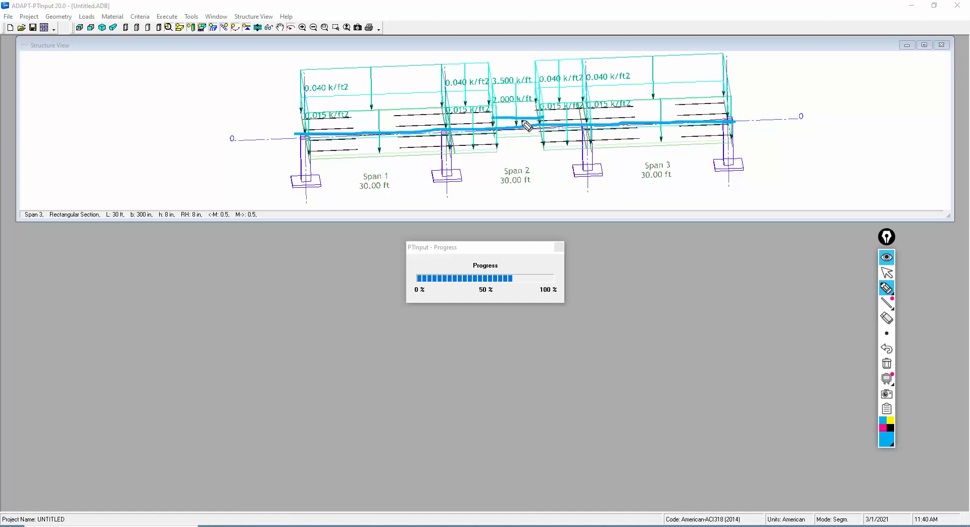
pyautogui.moveTo(494, 136); pyautogui.dragTo(554, 137)
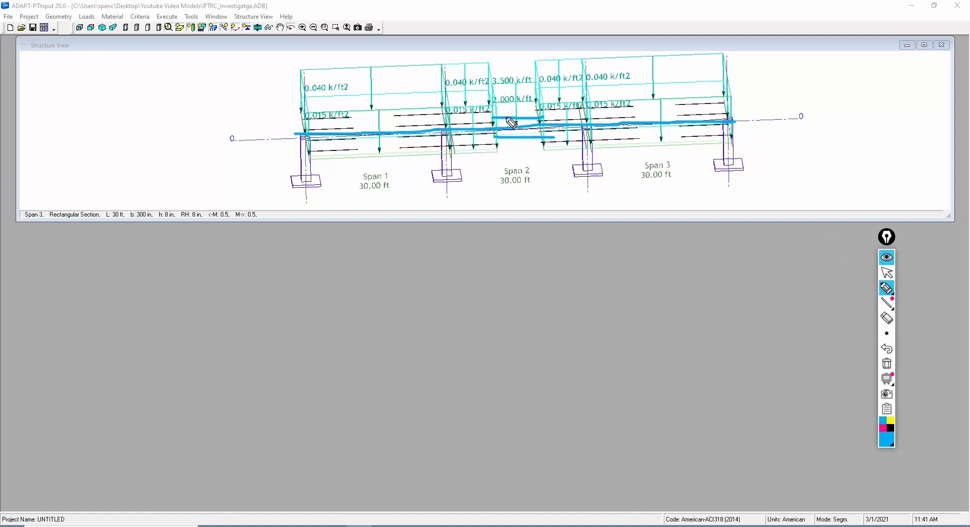
pyautogui.moveTo(493, 116); pyautogui.dragTo(533, 115)
pyautogui.moveTo(488, 137); pyautogui.dragTo(540, 138)
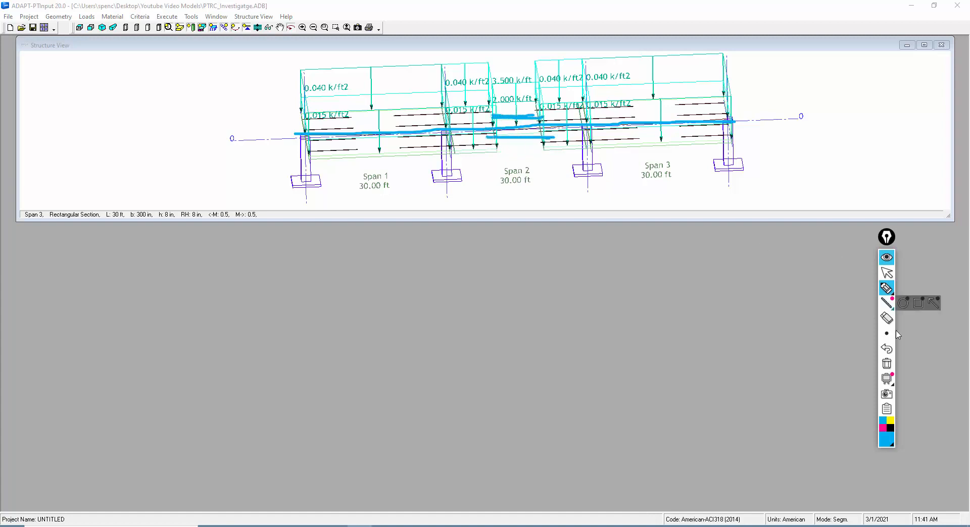
pyautogui.click(887, 363)
pyautogui.click(887, 273)
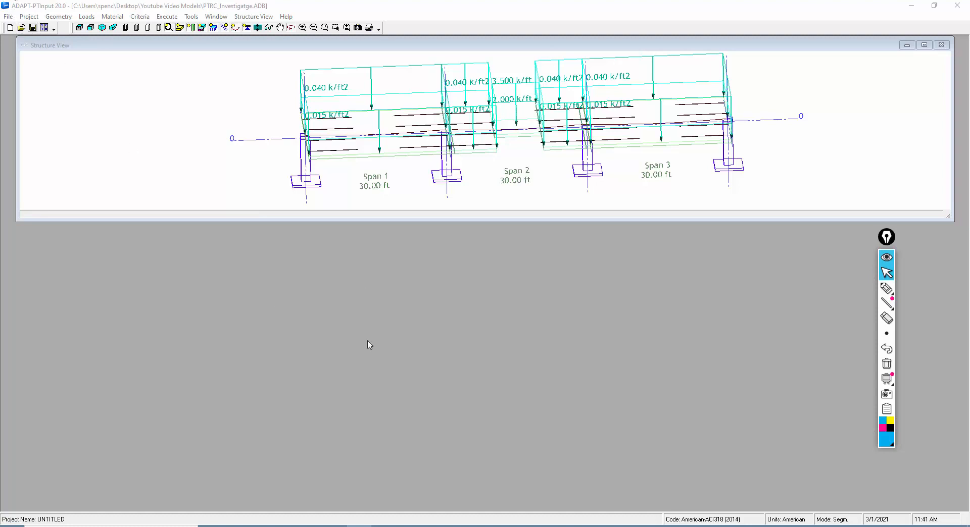
# Execute the analysis, display the recycle graphs and arrange them beside the PT Recycling window
pyautogui.click(45, 29)
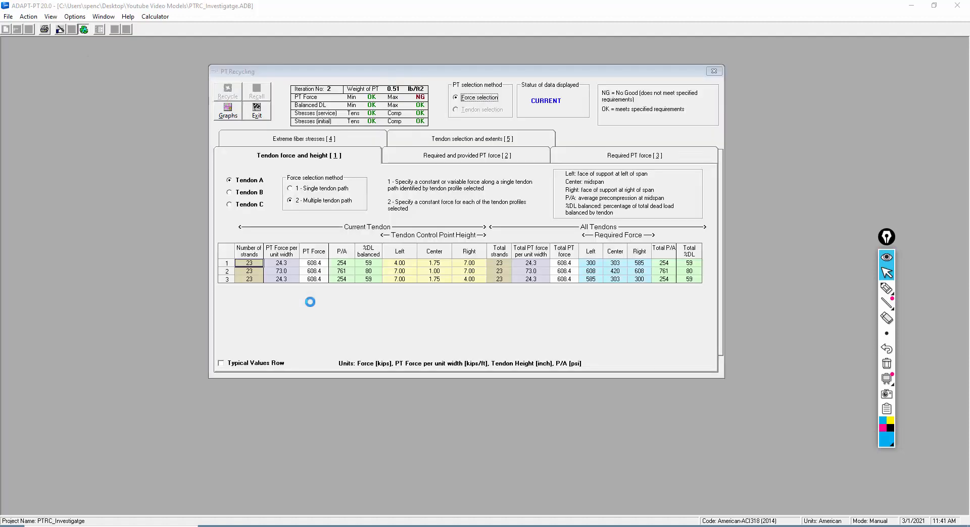
pyautogui.click(228, 110)
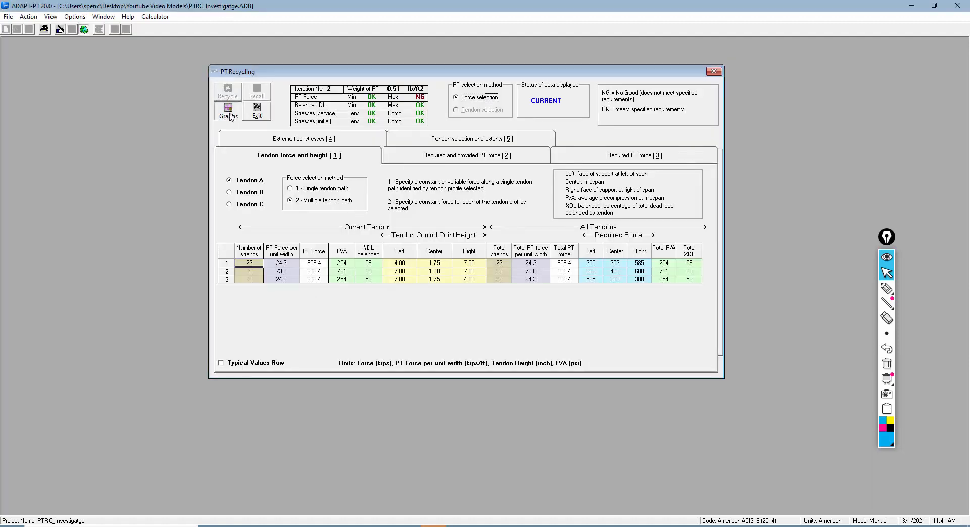
pyautogui.moveTo(630, 99); pyautogui.dragTo(686, 74)
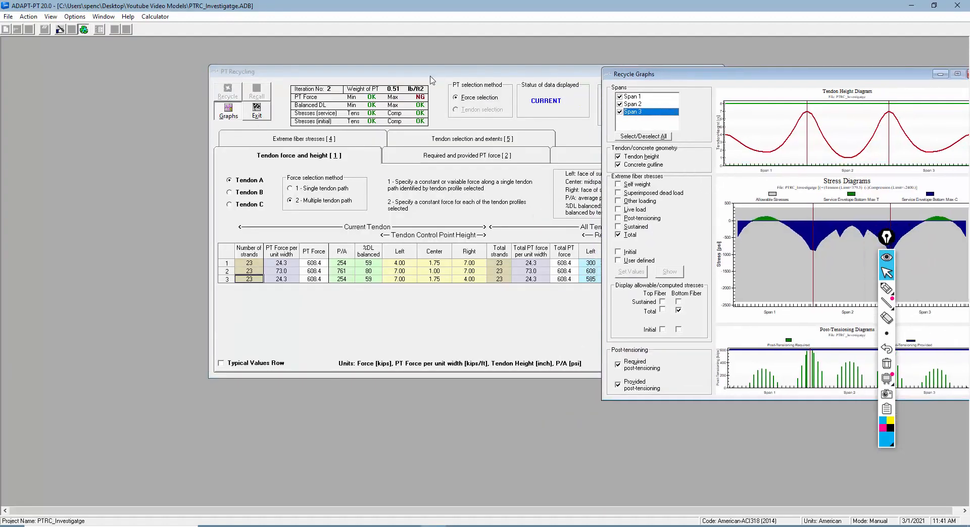
pyautogui.moveTo(432, 74); pyautogui.dragTo(356, 60)
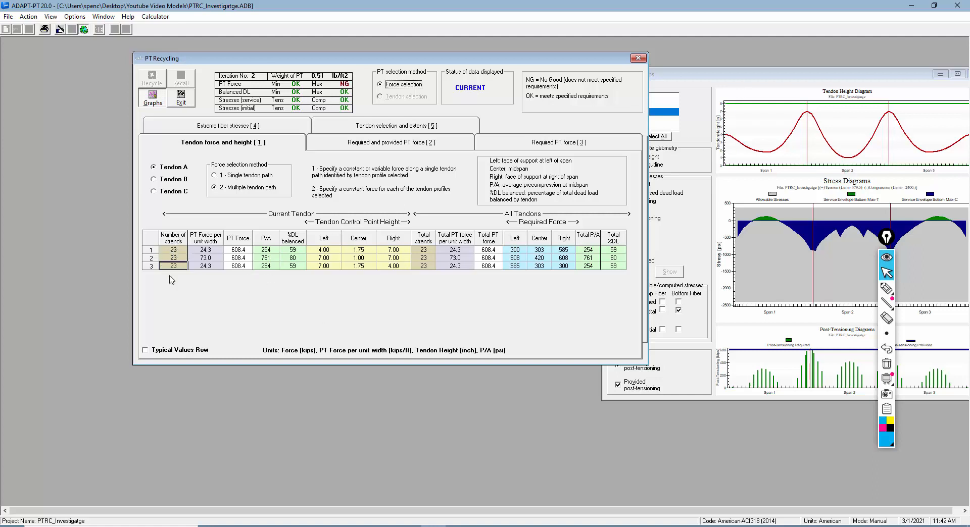
# Set the Tendon A PT force to 480 kips in all three spans
pyautogui.click(173, 251)
pyautogui.click(239, 250)
pyautogui.write('480')
pyautogui.press('Return')
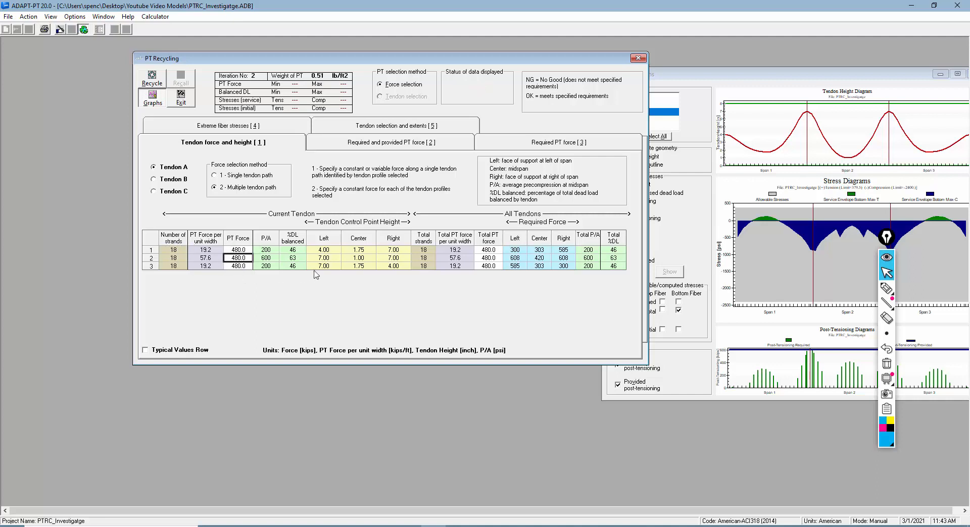
# Set the Tendon A center control point height to 2.5 inches in Spans 1 and 3
pyautogui.click(358, 250)
pyautogui.write('.')
pyautogui.press('BackSpace')
pyautogui.press('BackSpace')
pyautogui.write('2.5')
pyautogui.press('Return')
pyautogui.press('Return')
pyautogui.write('2.5')
pyautogui.click(357, 249)
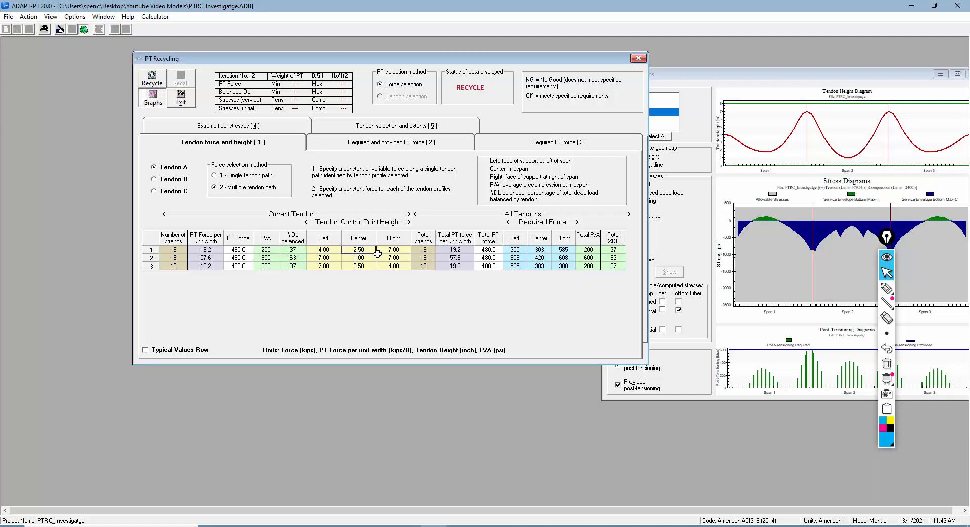
# Set the Tendon A center height in Span 2 to 1.5 inches and recycle the post-tensioning design
pyautogui.click(365, 258)
pyautogui.write('1.5')
pyautogui.press('Return')
pyautogui.click(151, 79)
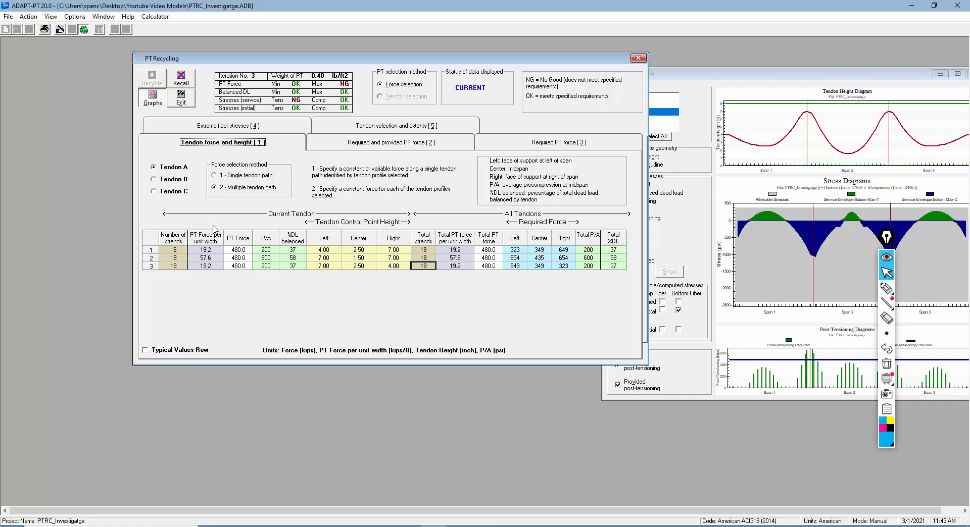
# Review the total load extreme fiber stresses alongside the tendon forces and heights, and exit PT Recycling to complete the execution
pyautogui.click(262, 129)
pyautogui.click(230, 174)
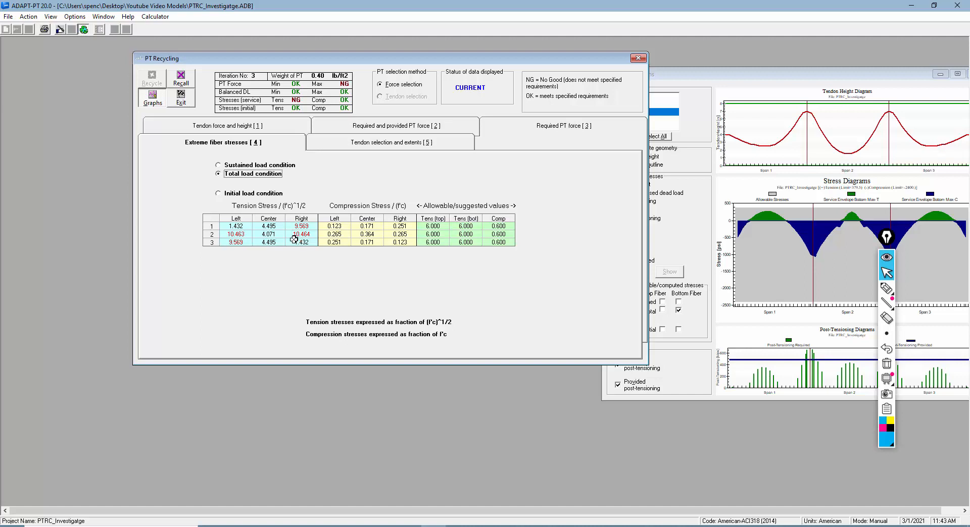
pyautogui.click(271, 128)
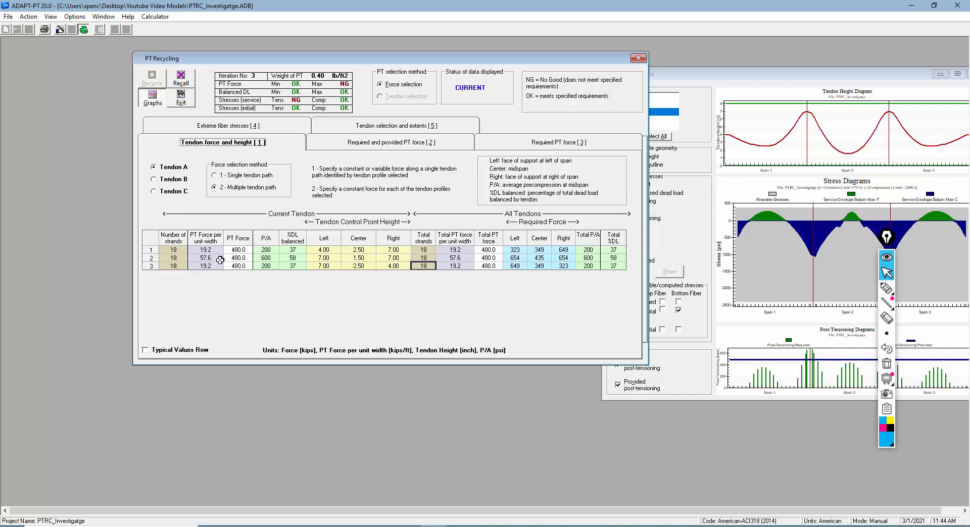
pyautogui.click(233, 124)
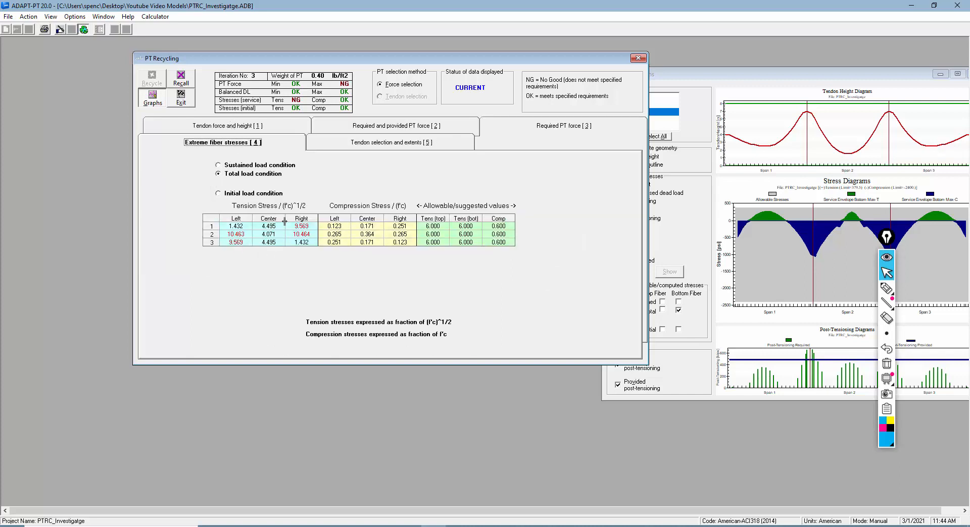
pyautogui.click(266, 129)
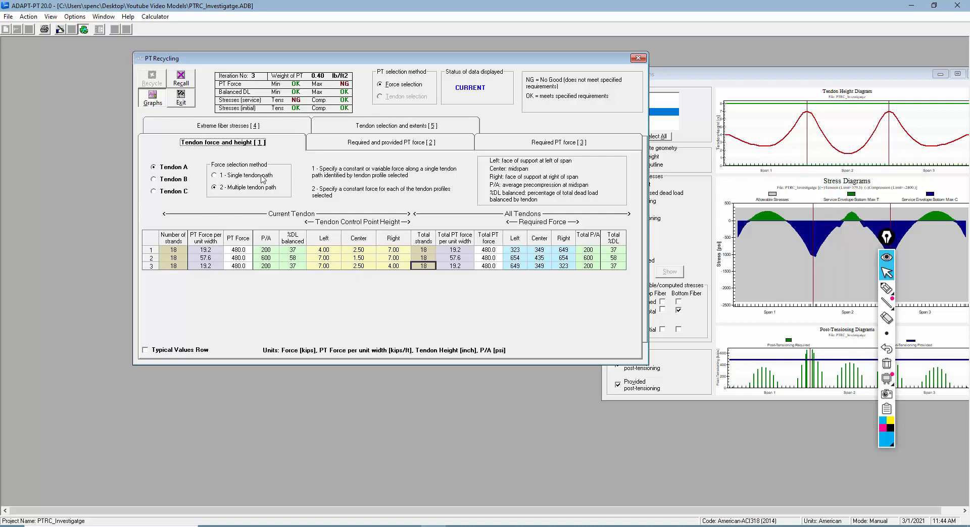
pyautogui.click(183, 95)
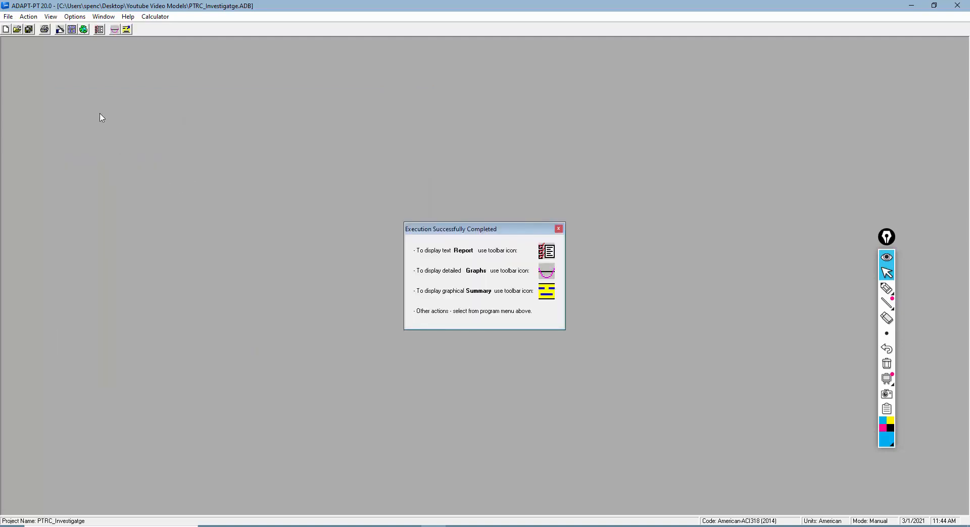
# Create a new report containing only the detailed section 34 - Demand Moment and Moment Capacity, saved as dcr
pyautogui.click(99, 30)
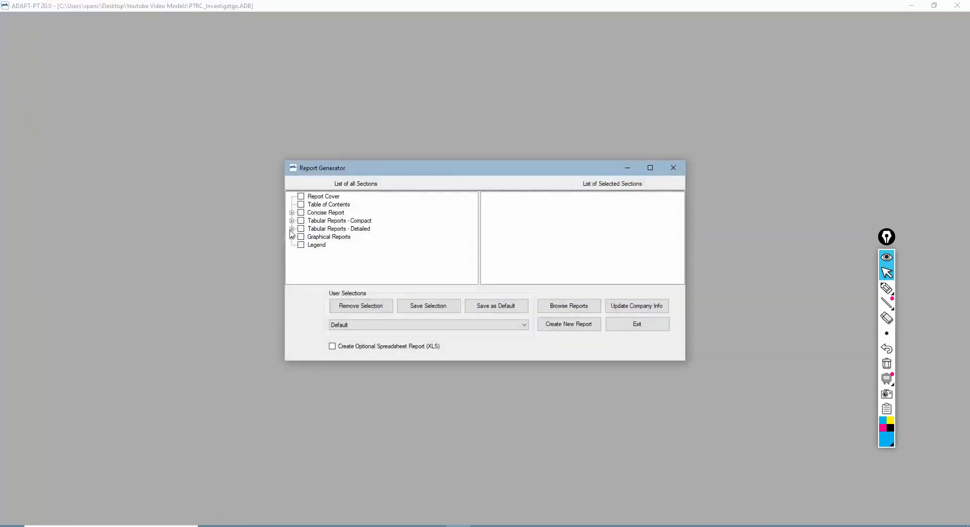
pyautogui.click(292, 229)
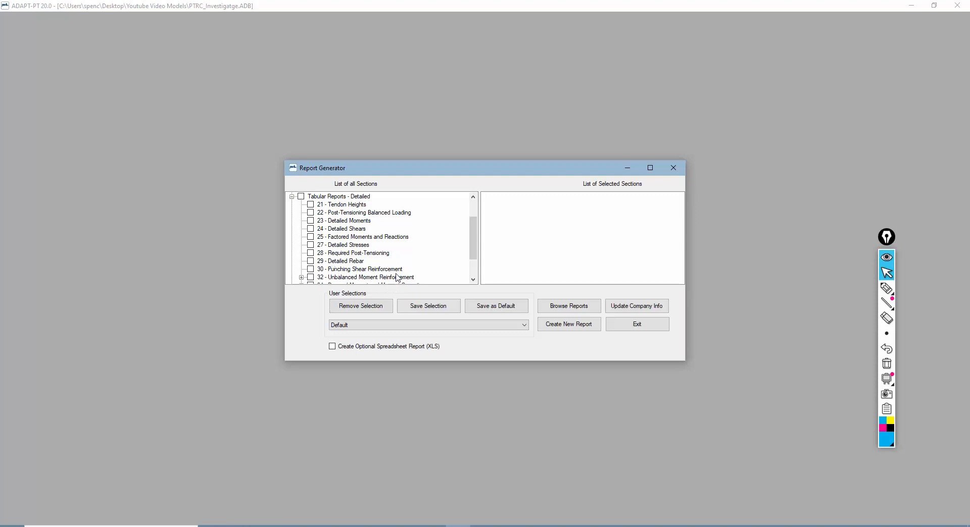
pyautogui.scroll(-1, 397, 279)
pyautogui.click(311, 262)
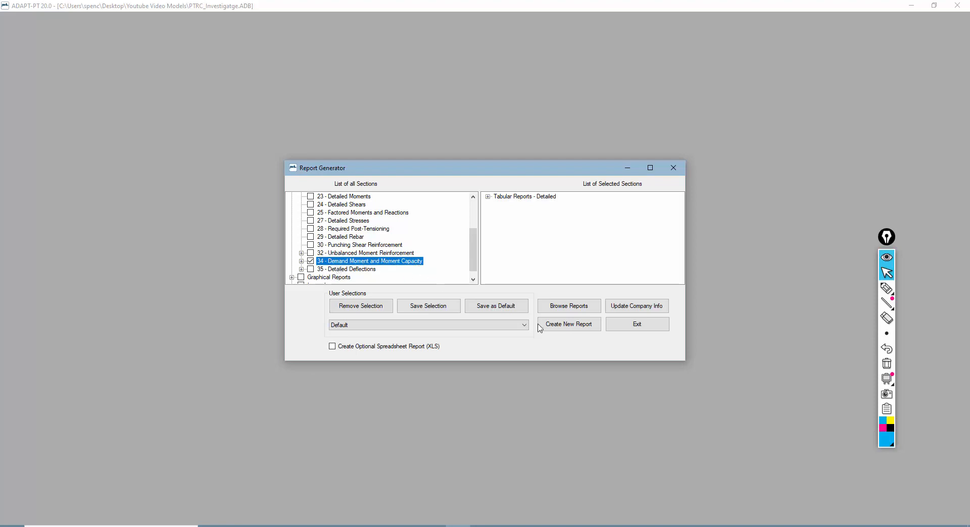
pyautogui.click(554, 328)
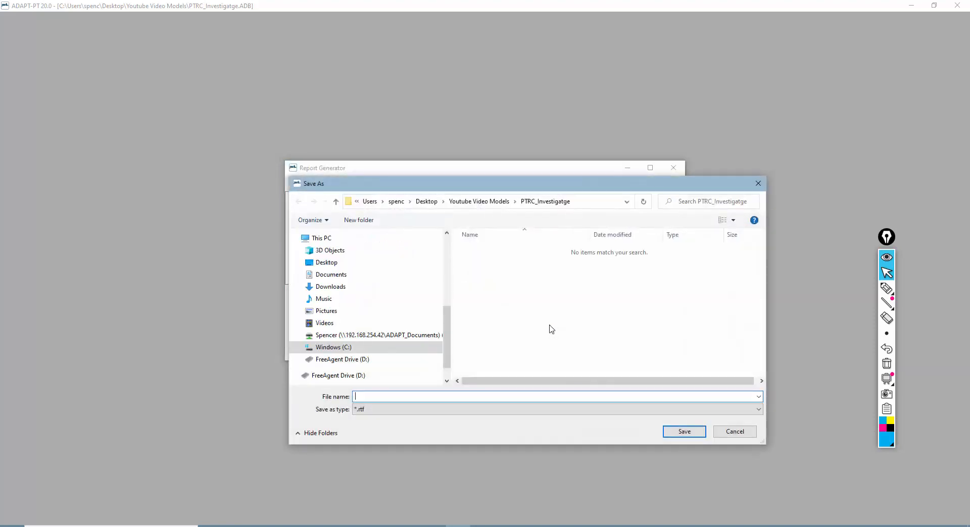
pyautogui.write('dcr')
pyautogui.press('Return')
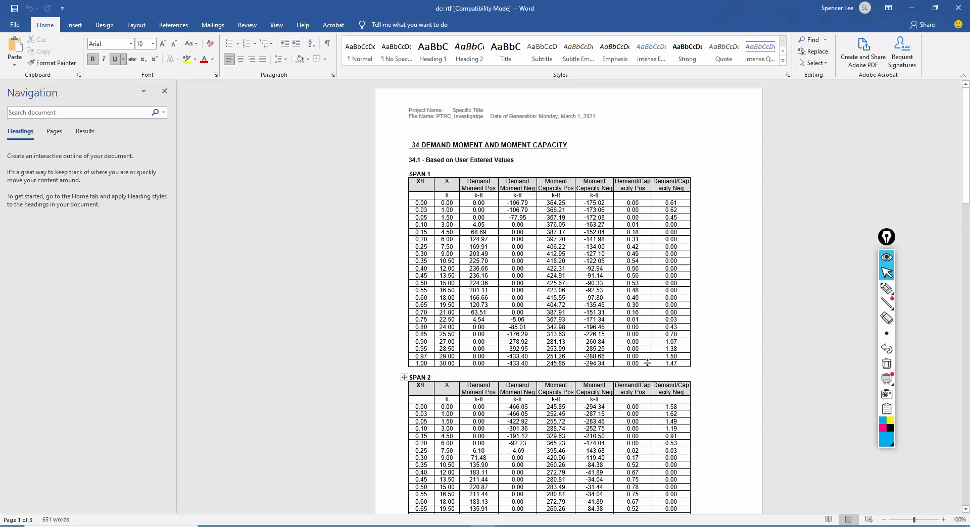
# Review the negative demand/capacity ratios in Spans 1 and 2, temporarily boxing those around their shared support with the note "> 1.0"
pyautogui.scroll(-1, 632, 303)
pyautogui.scroll(-5, 632, 311)
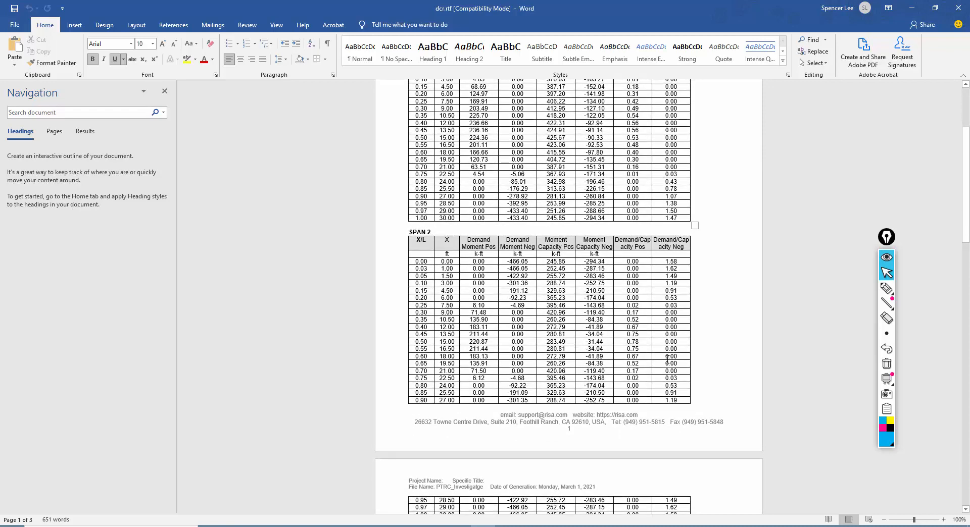
pyautogui.scroll(2, 670, 106)
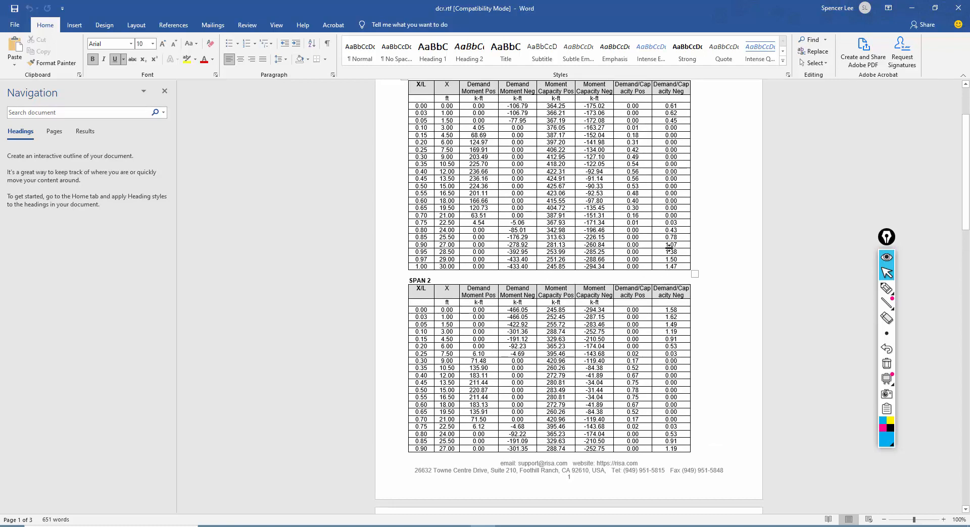
pyautogui.click(887, 288)
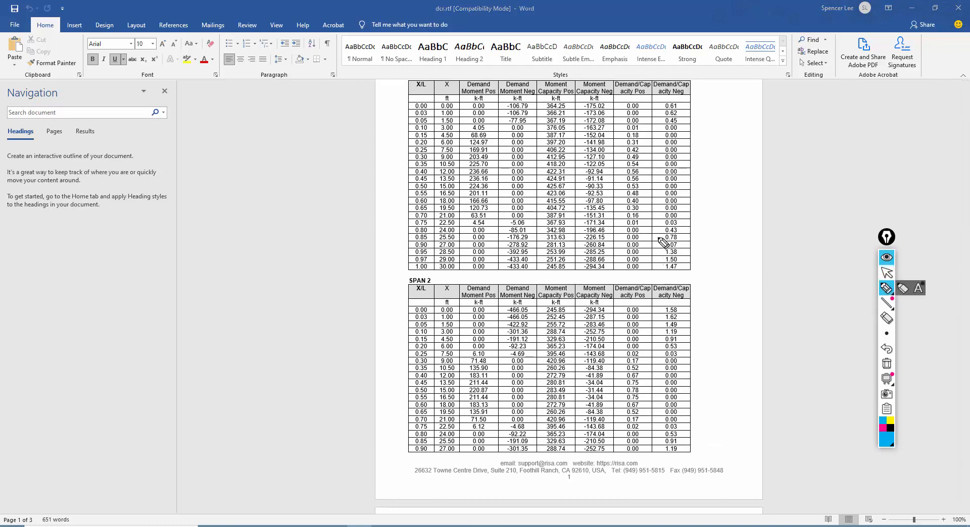
pyautogui.moveTo(657, 238)
pyautogui.mouseDown()
pyautogui.moveTo(689, 268)
pyautogui.moveTo(692, 343)
pyautogui.moveTo(663, 344)
pyautogui.moveTo(656, 234)
pyautogui.mouseUp()
pyautogui.moveTo(702, 271)
pyautogui.mouseDown()
pyautogui.moveTo(710, 281)
pyautogui.moveTo(738, 273)
pyautogui.mouseUp()
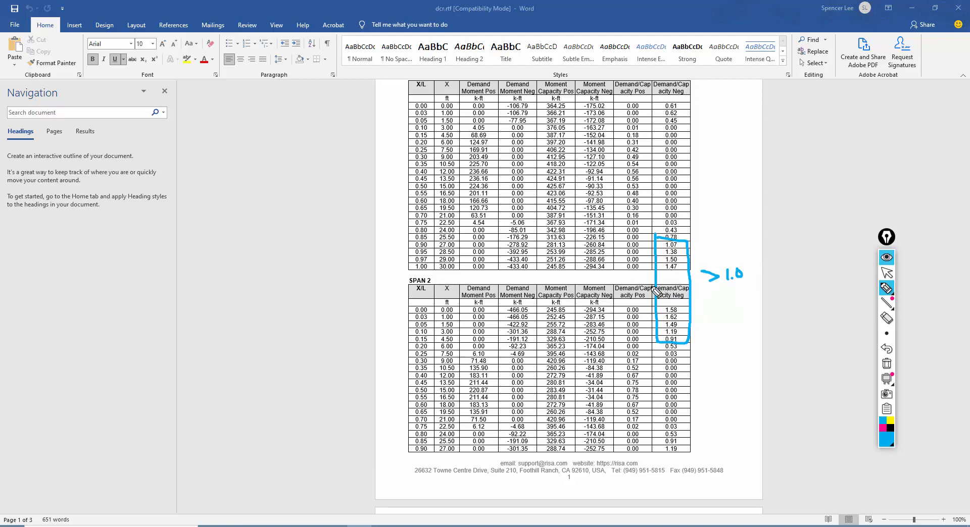
pyautogui.click(887, 273)
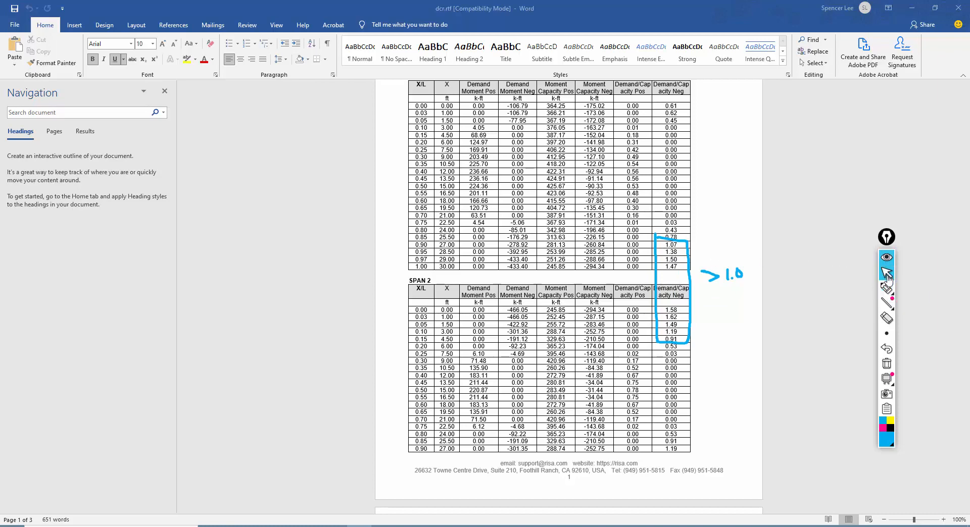
pyautogui.click(887, 363)
# Check the Span 3 demand and capacity table and its note, minimize the report and exit the Report Generator
pyautogui.scroll(-10, 647, 349)
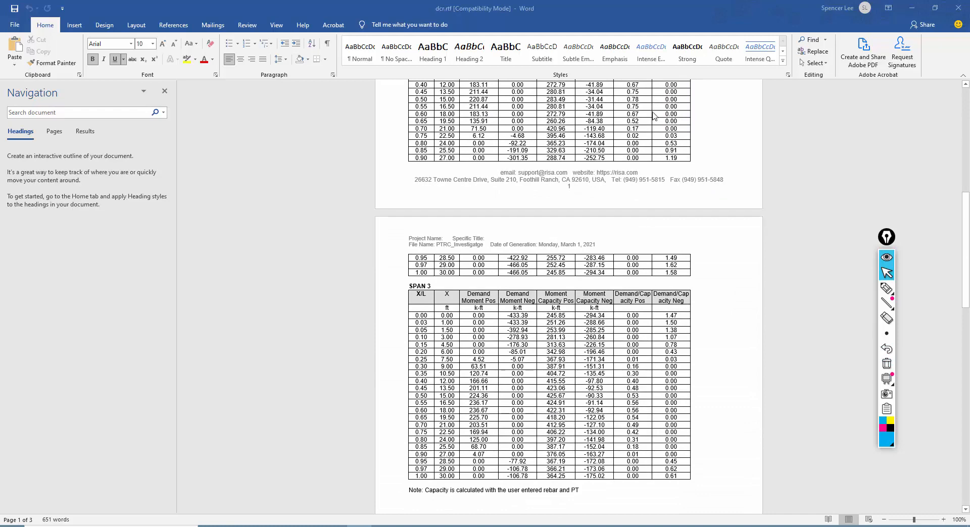
pyautogui.scroll(-3, 531, 270)
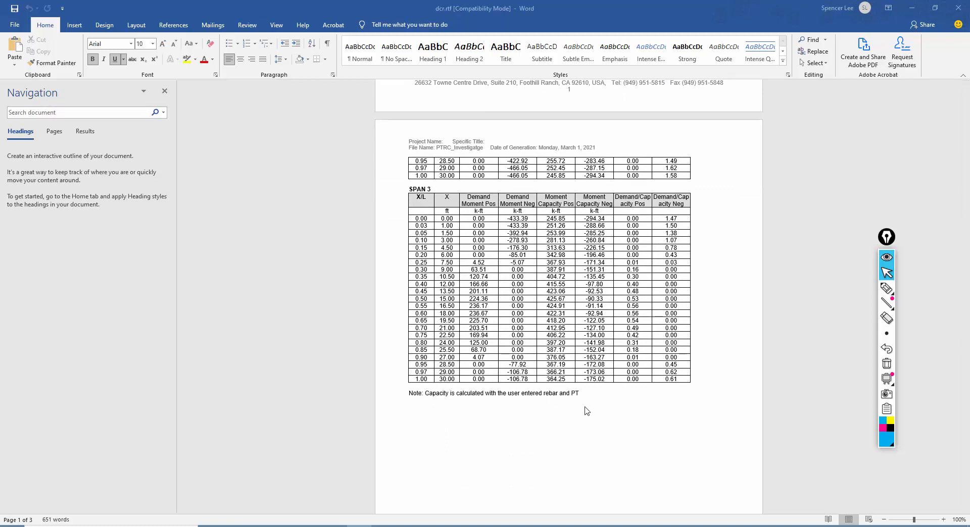
pyautogui.click(912, 8)
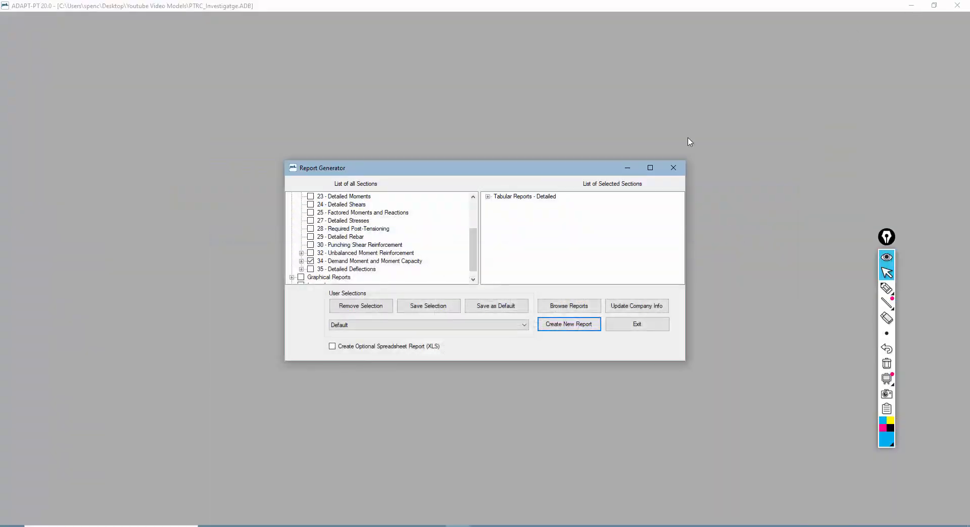
pyautogui.click(634, 324)
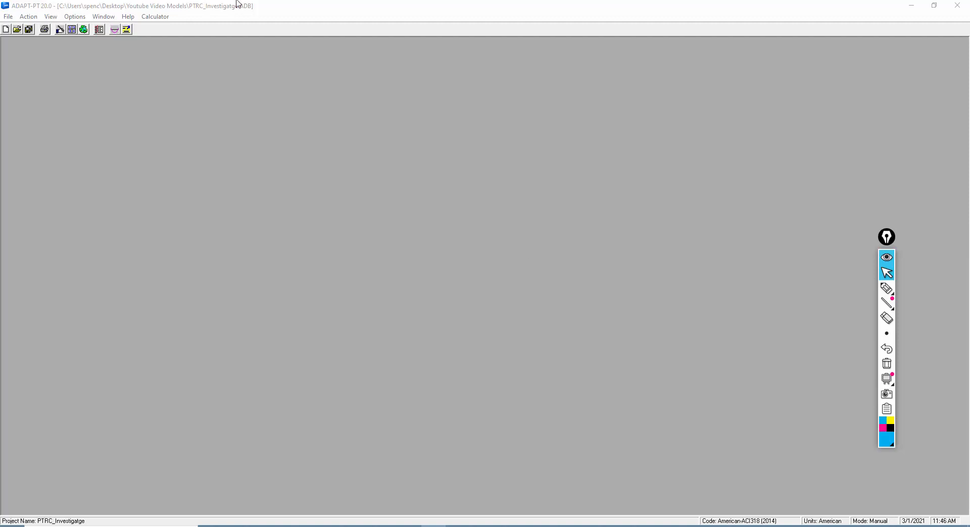
# Open the graphical summary report for the STRENGTH_1_Max_LL load case in ADAPT-BuilderSum
pyautogui.click(126, 29)
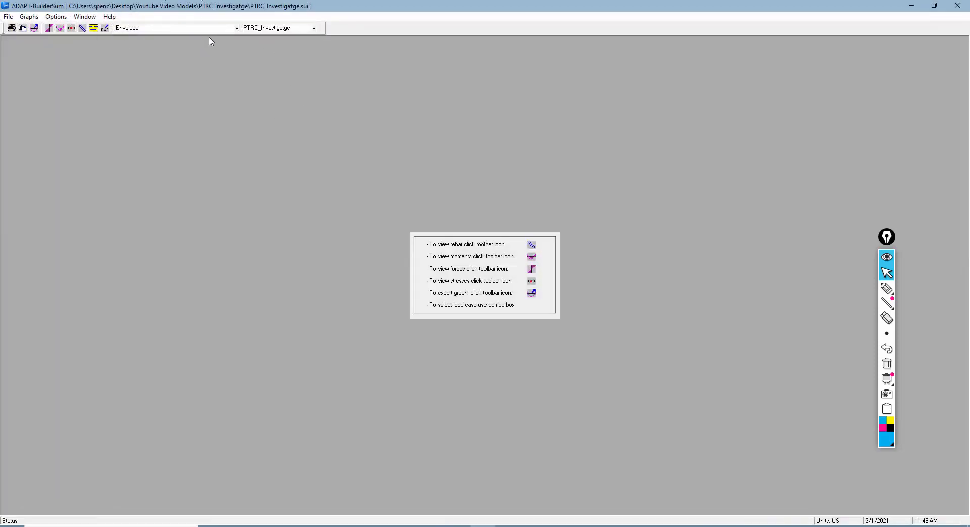
pyautogui.click(236, 27)
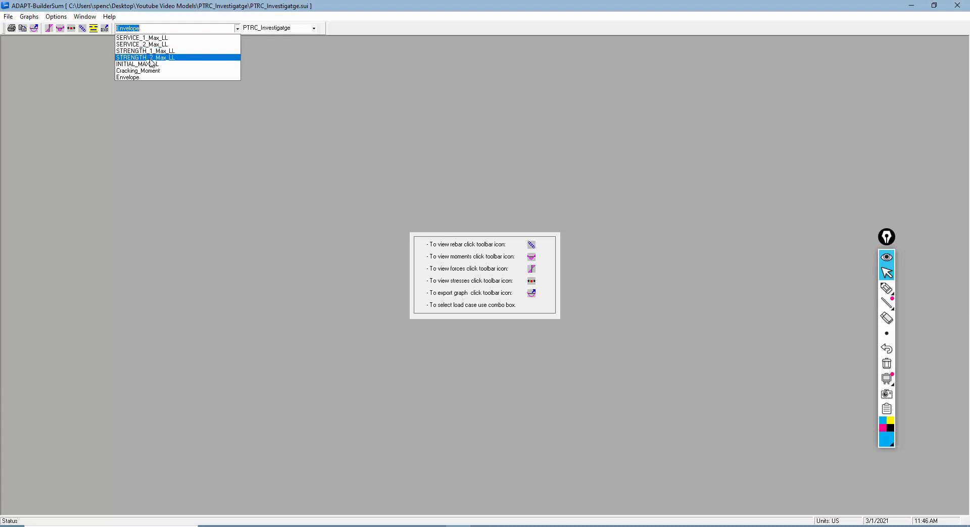
pyautogui.click(151, 58)
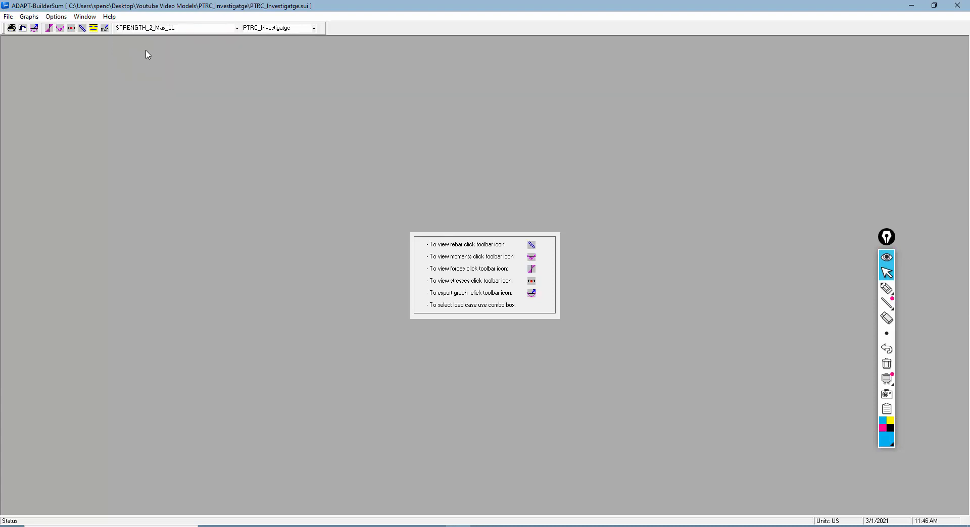
pyautogui.click(236, 28)
pyautogui.click(172, 51)
pyautogui.click(93, 30)
# Examine the top and bottom rebar, tendon profile, required and provided bars and material quantities for STRENGTH_1_Max_LL
pyautogui.scroll(-3, 330, 282)
pyautogui.scroll(1, 362, 216)
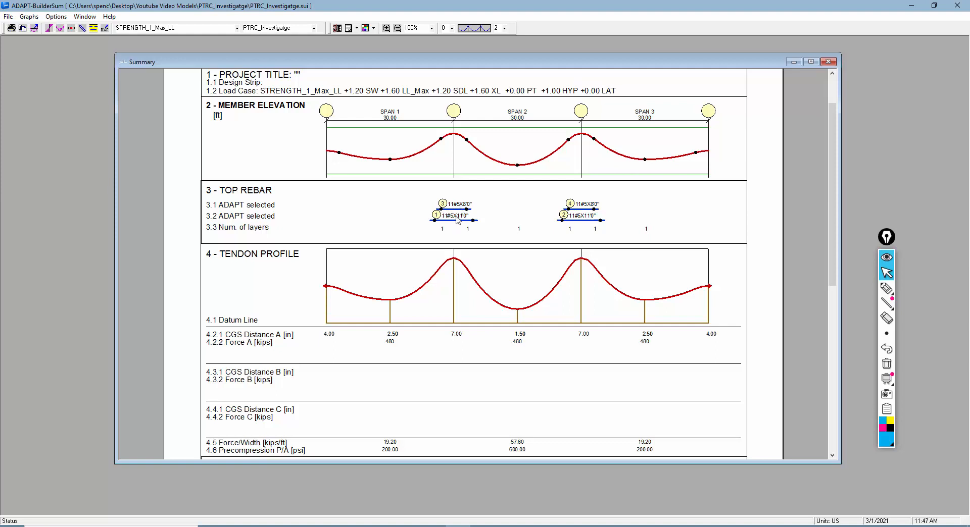
pyautogui.scroll(-3, 457, 220)
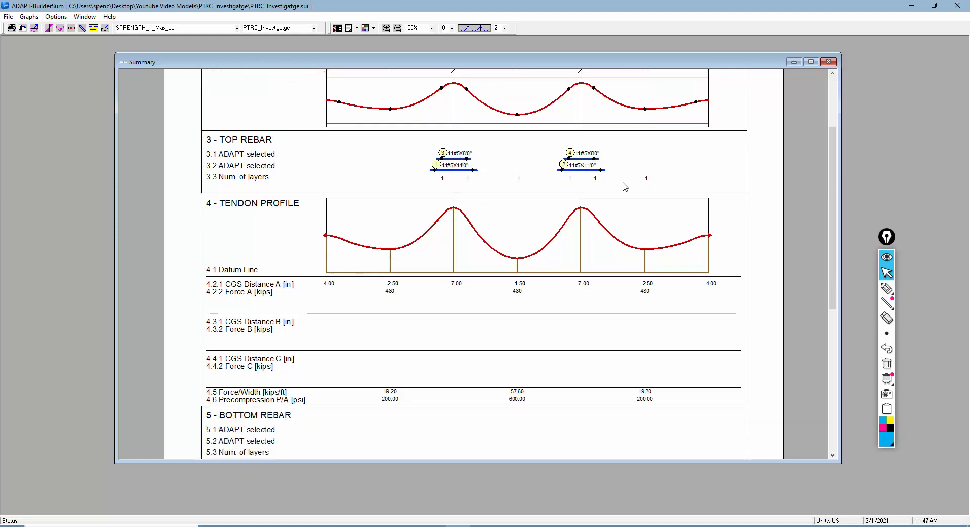
pyautogui.scroll(-5, 576, 197)
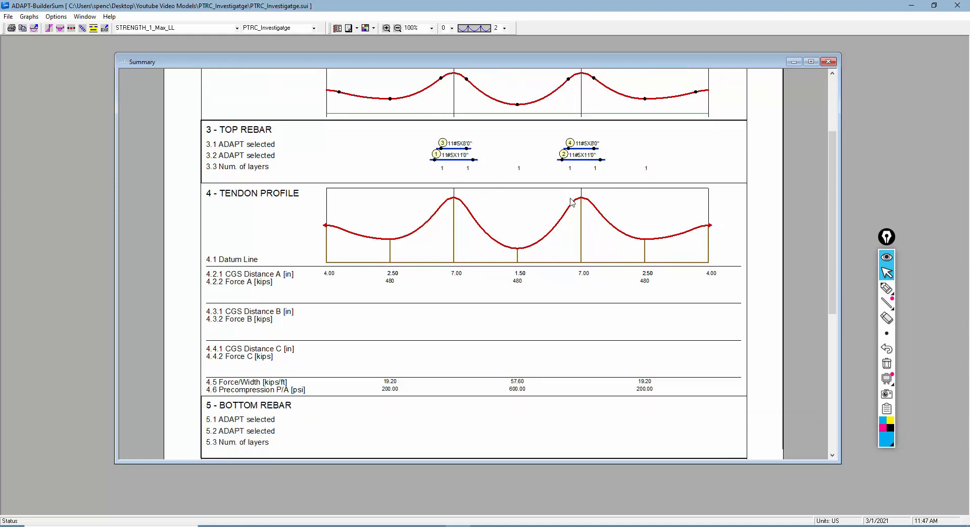
pyautogui.scroll(-2, 570, 216)
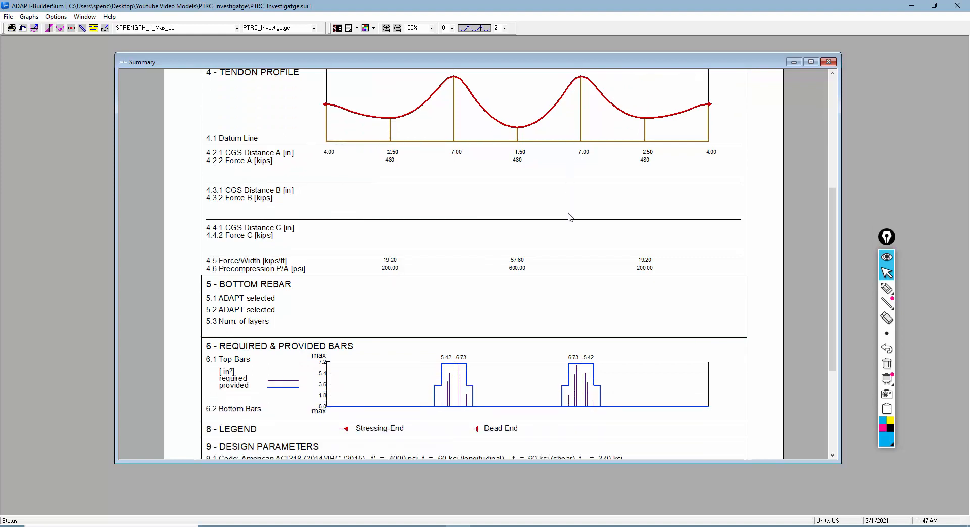
pyautogui.scroll(3, 550, 221)
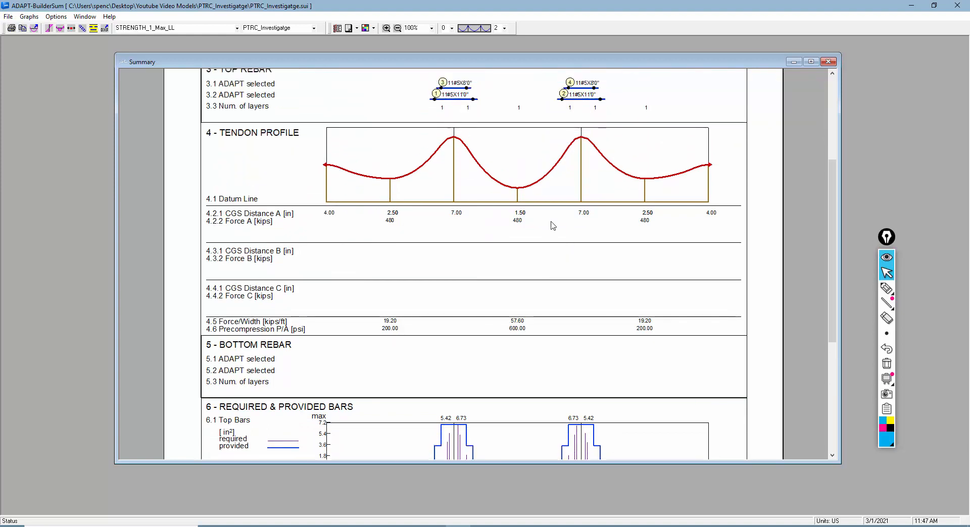
pyautogui.scroll(-3, 552, 225)
pyautogui.scroll(-3, 510, 252)
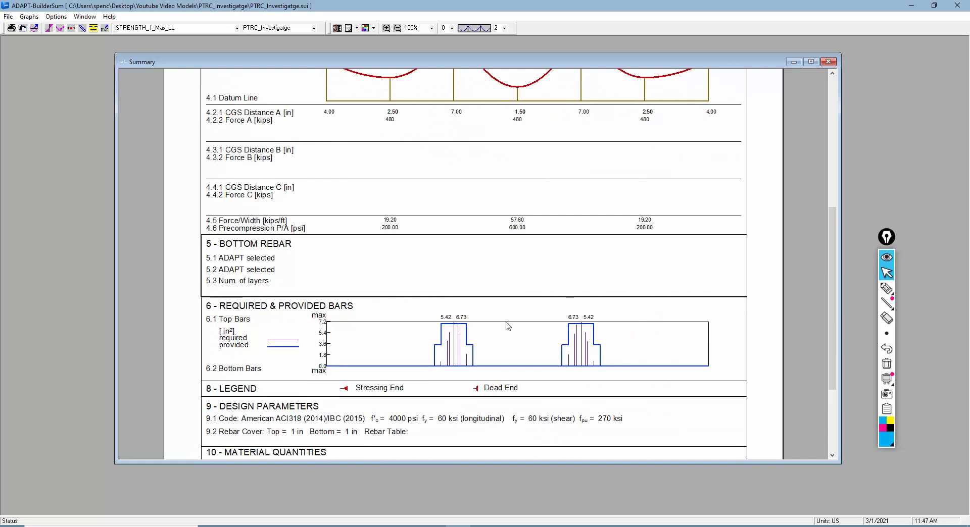
pyautogui.scroll(-3, 508, 325)
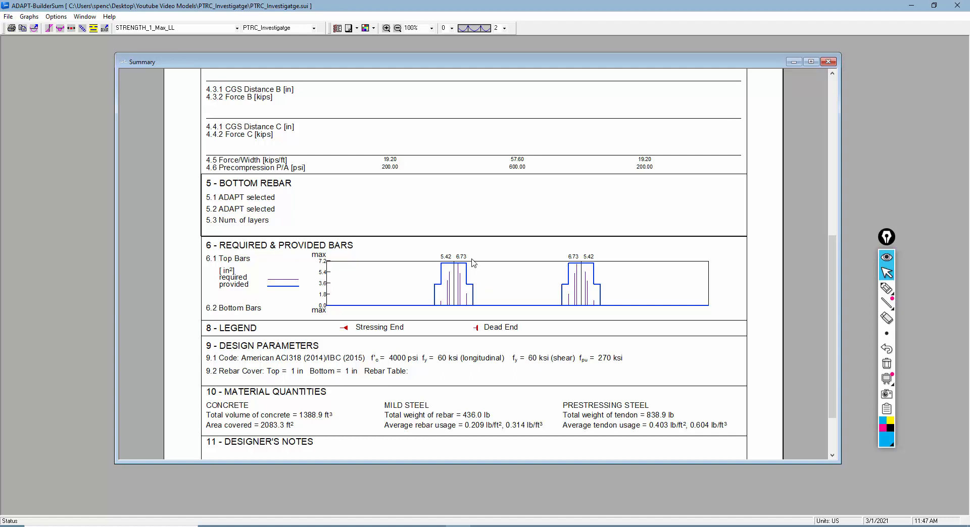
pyautogui.scroll(5, 493, 284)
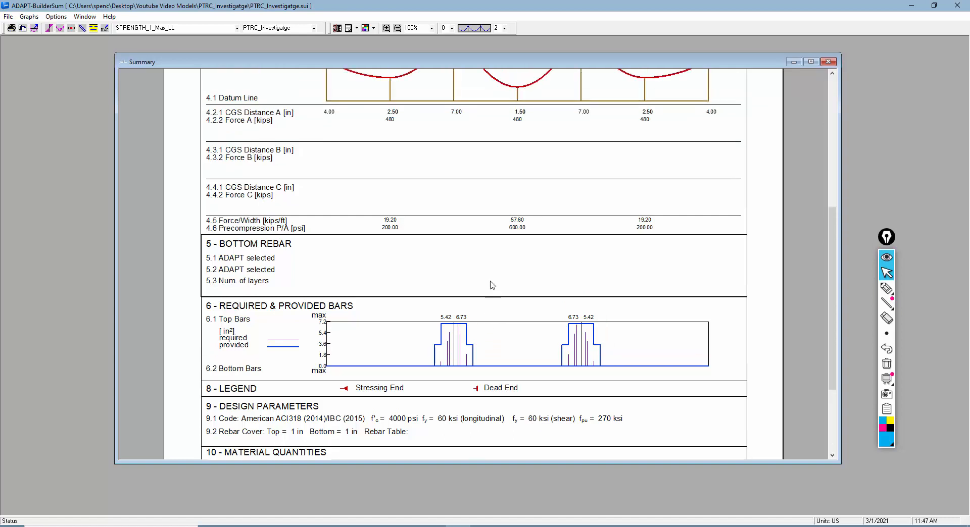
# Switch the summary to the STRENGTH_2_Max_LL load case and examine its rebar, precompression and required and provided bars
pyautogui.click(234, 31)
pyautogui.click(166, 61)
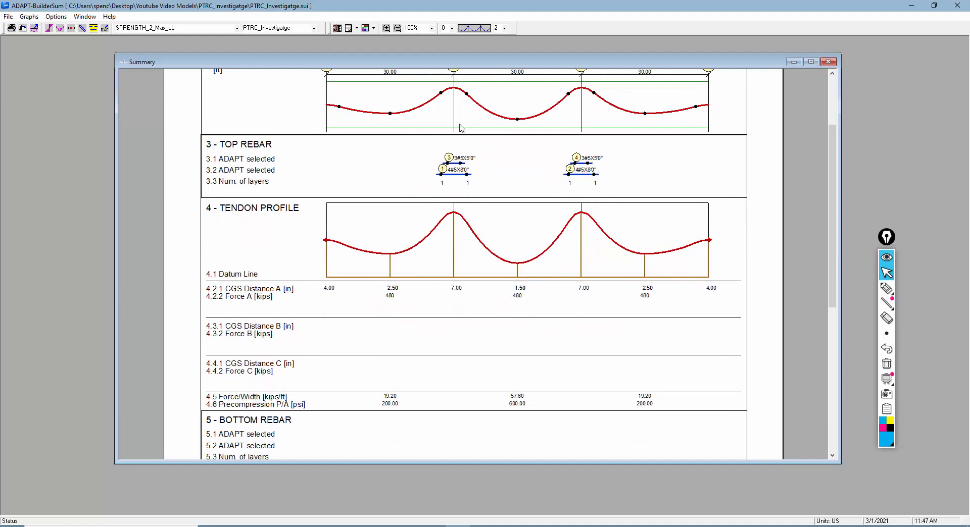
pyautogui.scroll(-3, 524, 222)
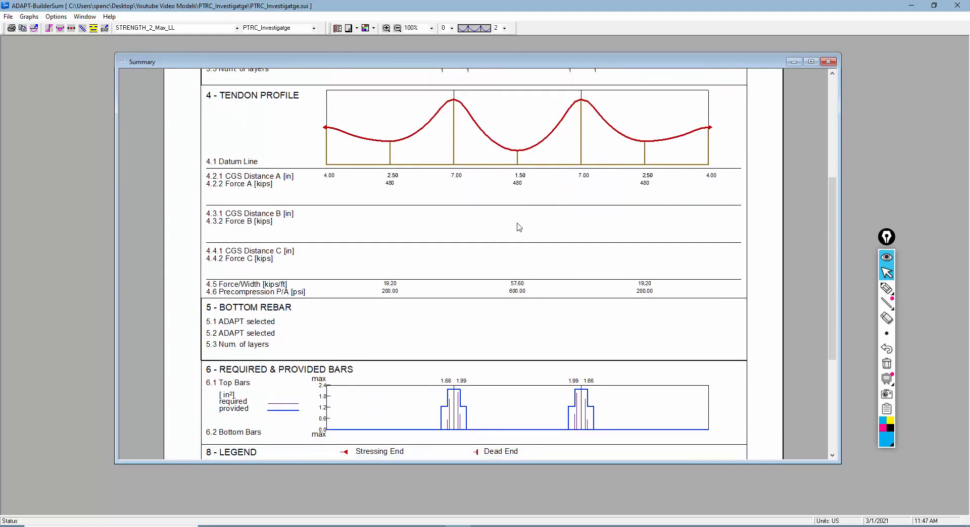
pyautogui.scroll(-4, 515, 372)
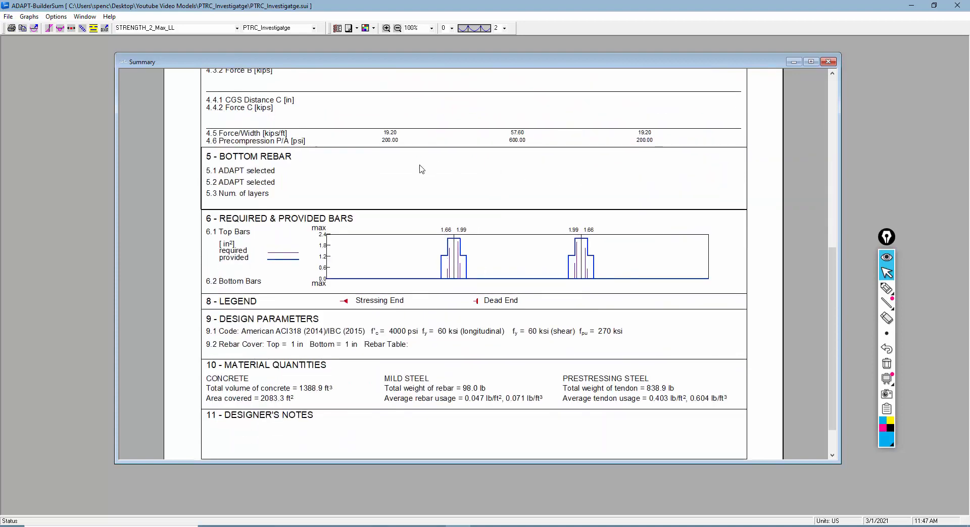
pyautogui.scroll(7, 537, 308)
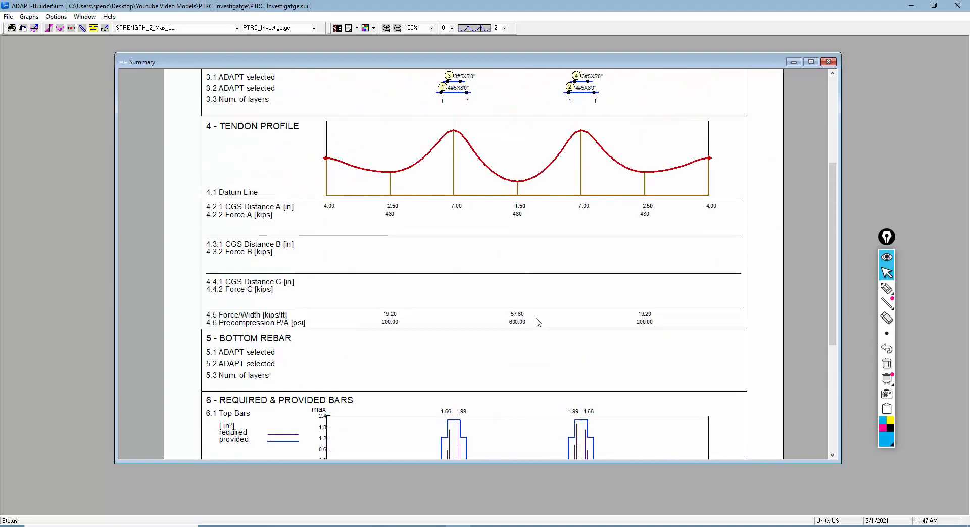
# Switch the summary to the Envelope and examine its top rebar, required bars and punching shear sections
pyautogui.click(237, 28)
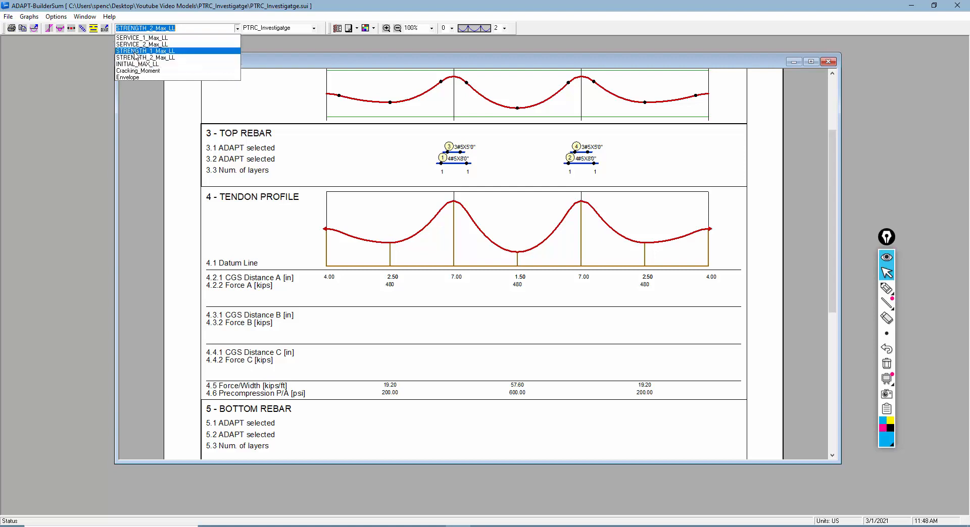
pyautogui.click(123, 79)
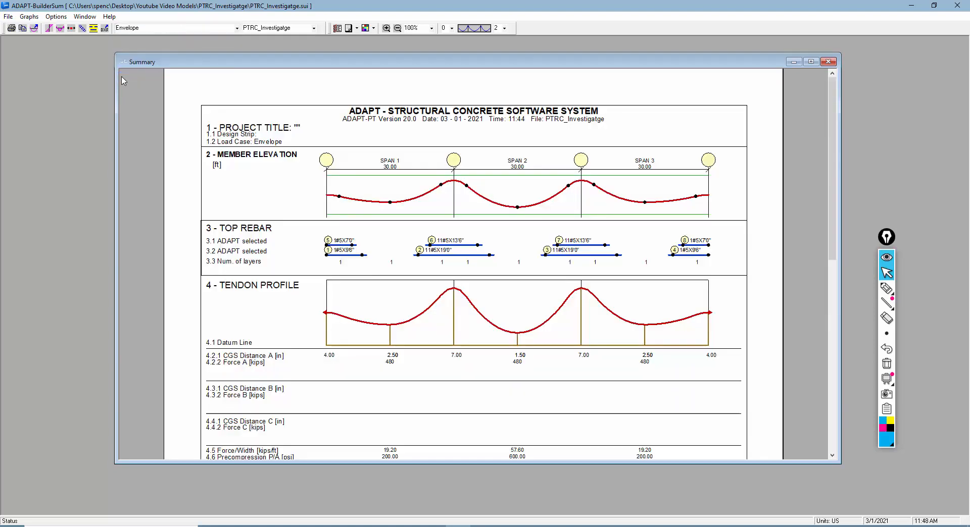
pyautogui.scroll(-3, 347, 261)
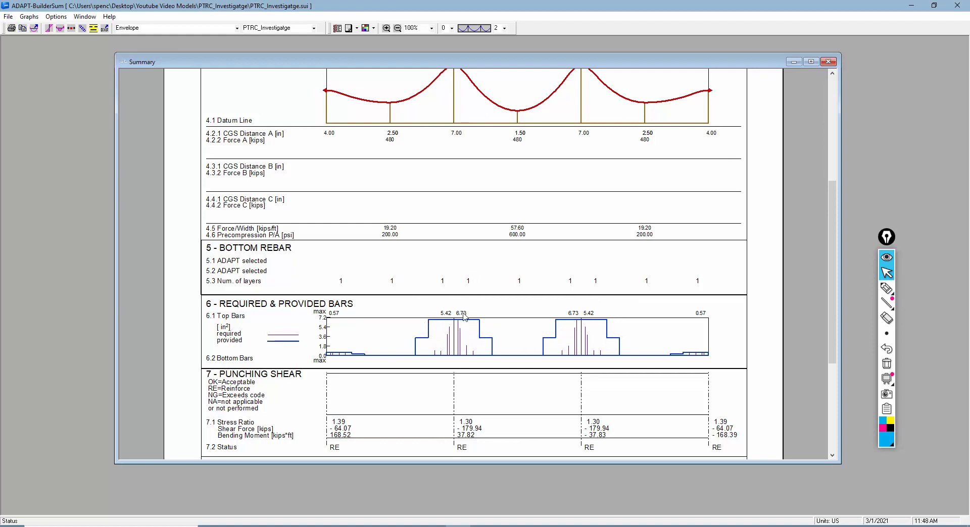
# Underline the required top bar areas at both slab ends in the Envelope summary and return to the top rebar section
pyautogui.click(886, 288)
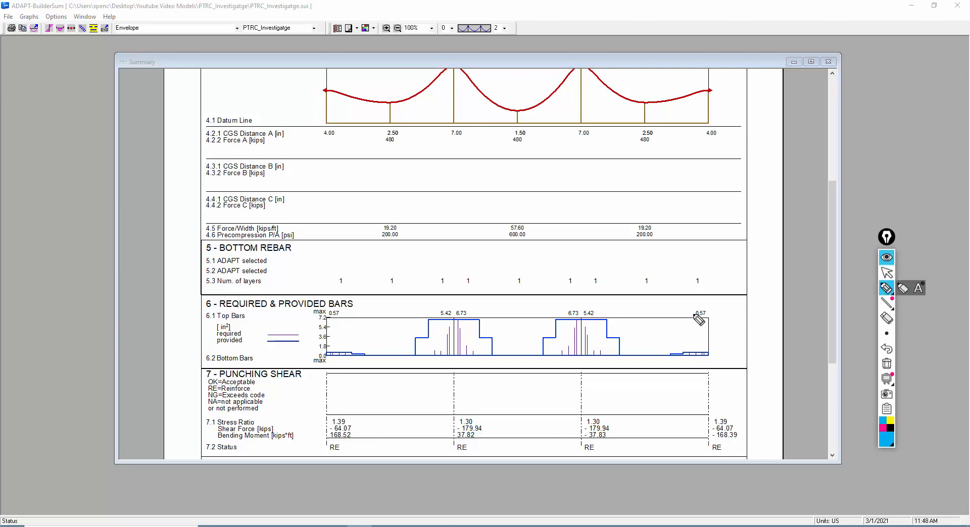
pyautogui.moveTo(692, 316); pyautogui.dragTo(737, 316)
pyautogui.moveTo(321, 321); pyautogui.dragTo(384, 321)
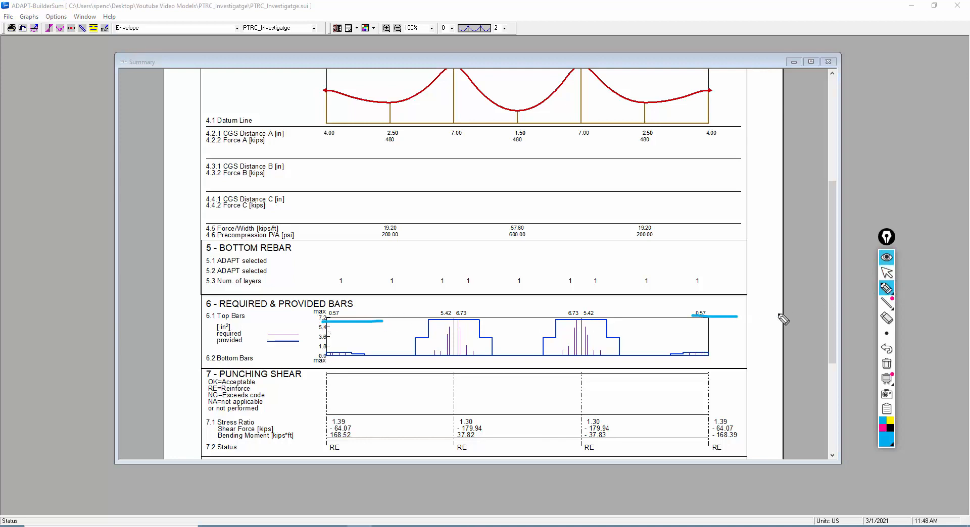
pyautogui.click(887, 272)
pyautogui.scroll(3, 597, 225)
pyautogui.scroll(3, 356, 196)
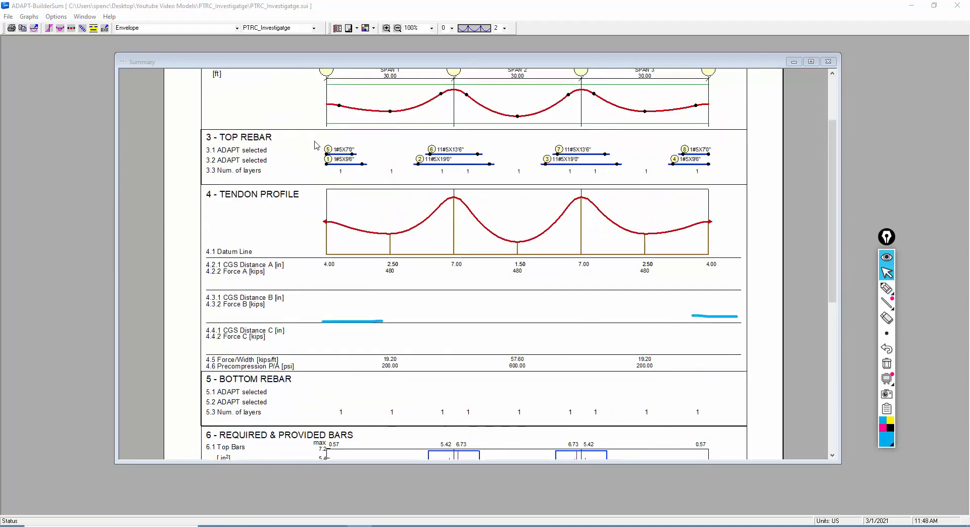
# Switch the summary to the SERVICE_1_Max_LL load case and examine its top rebar, required and provided bars and material quantities
pyautogui.click(237, 28)
pyautogui.click(161, 38)
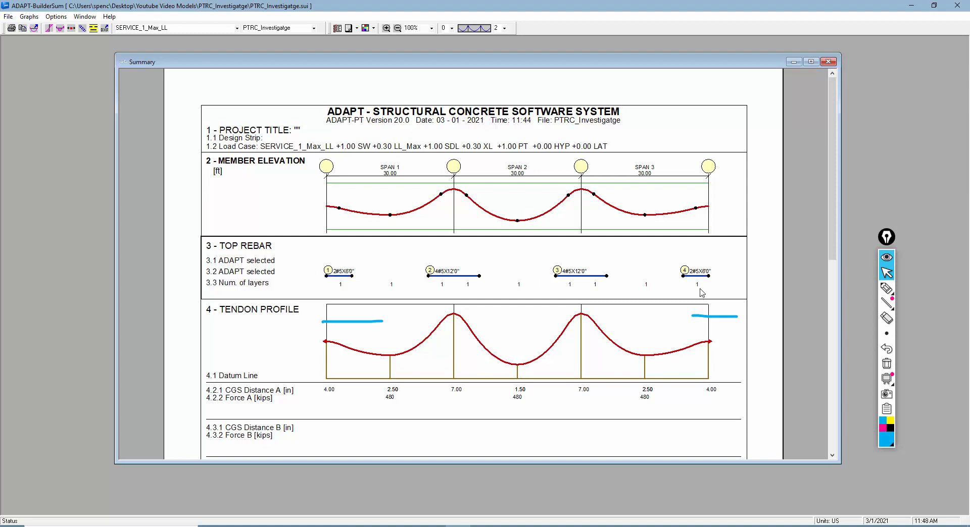
pyautogui.scroll(-3, 702, 293)
pyautogui.scroll(-10, 692, 290)
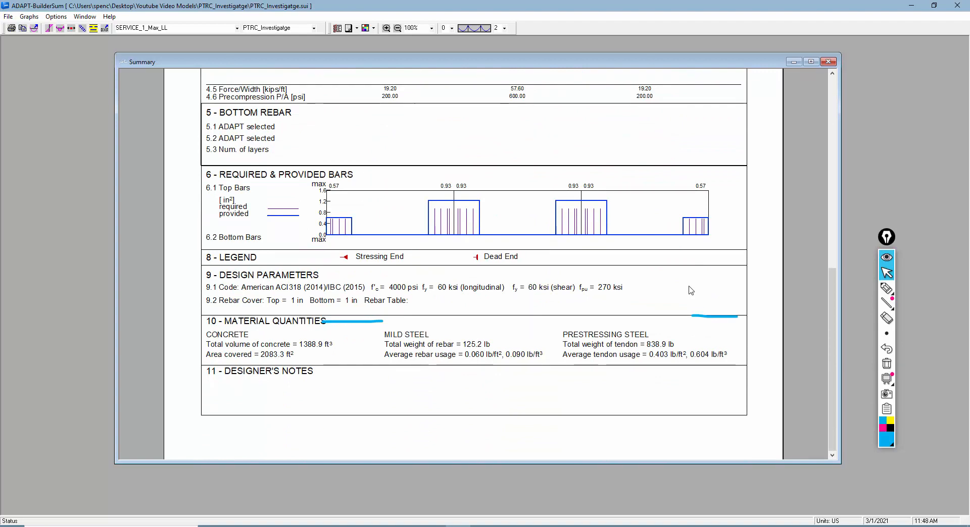
pyautogui.scroll(1, 691, 290)
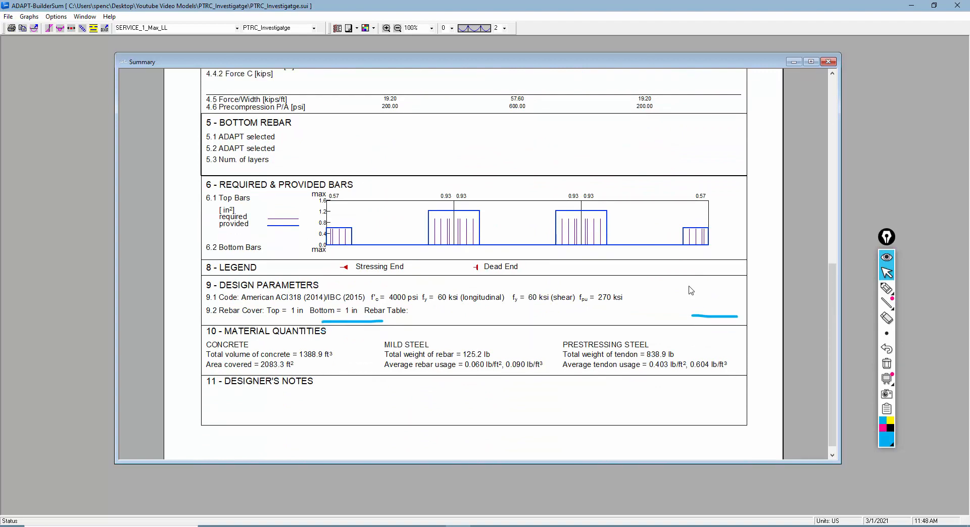
pyautogui.scroll(6, 690, 289)
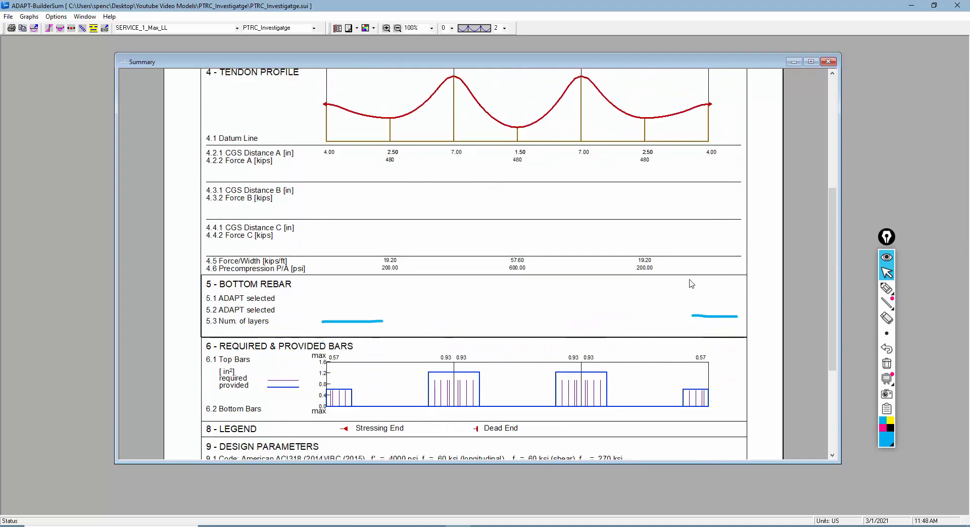
pyautogui.scroll(3, 690, 280)
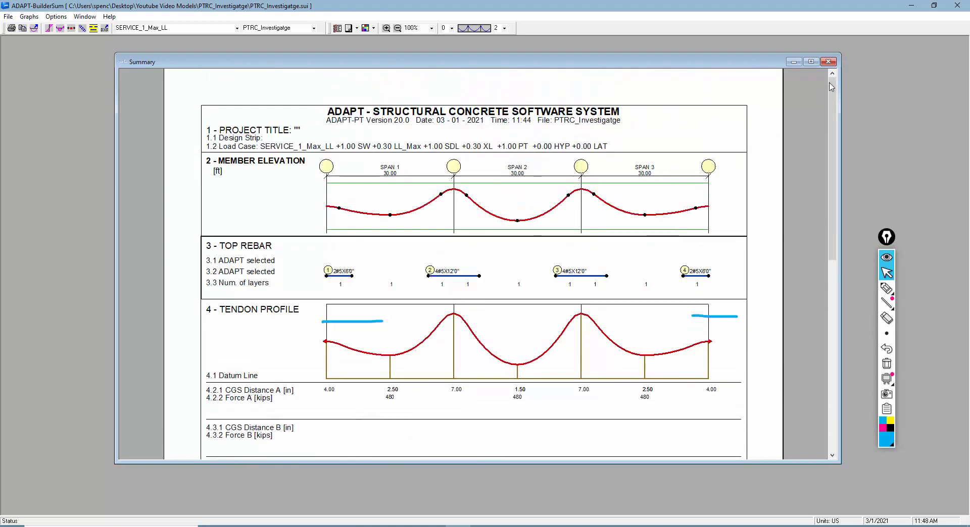
# Close the summary and its results viewer, returning to ADAPT-PT, and open the Report Generator
pyautogui.click(828, 61)
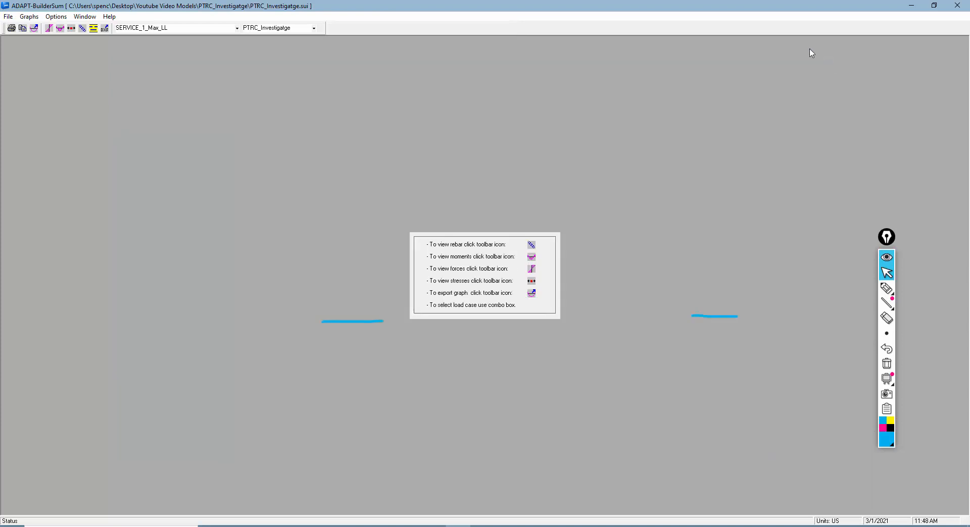
pyautogui.click(954, 7)
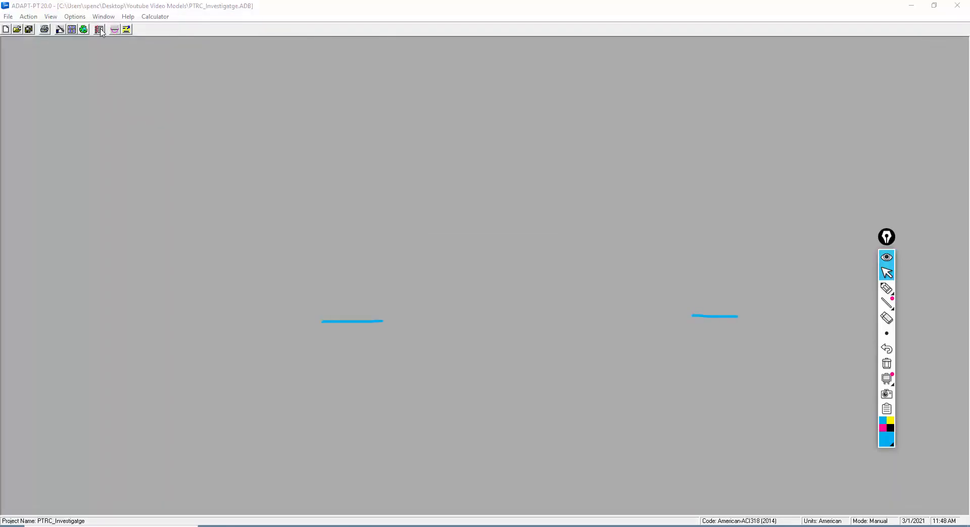
pyautogui.click(99, 29)
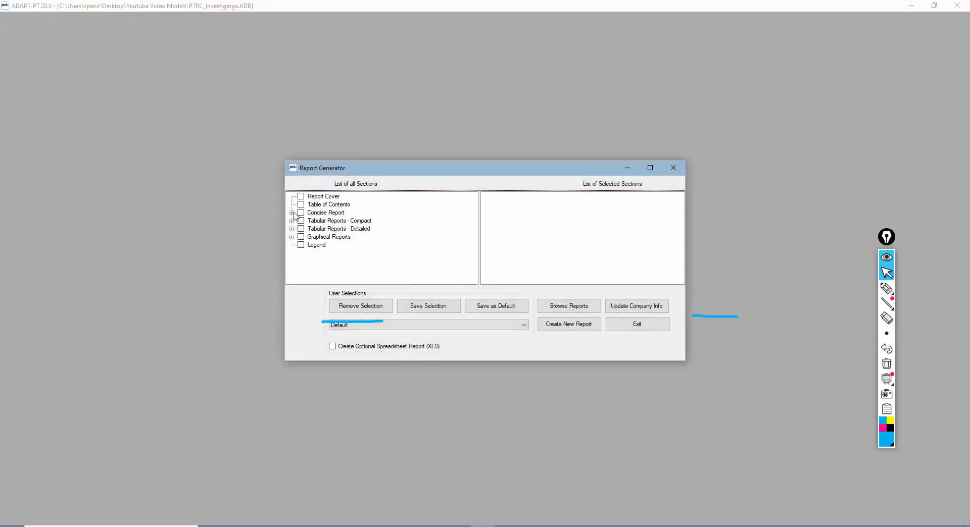
# Include compact report section 13 and detailed report section 30, both Punching Shear Reinforcement, in the report
pyautogui.click(292, 221)
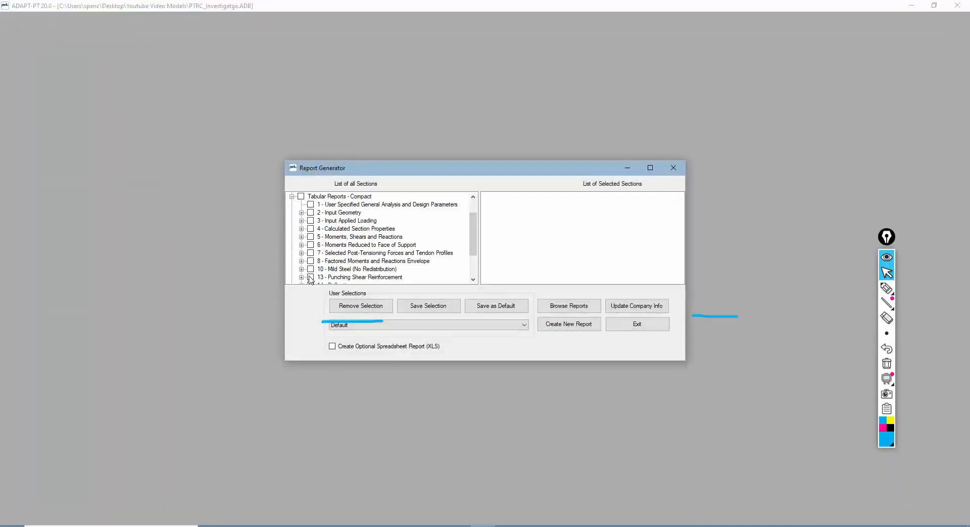
pyautogui.click(310, 278)
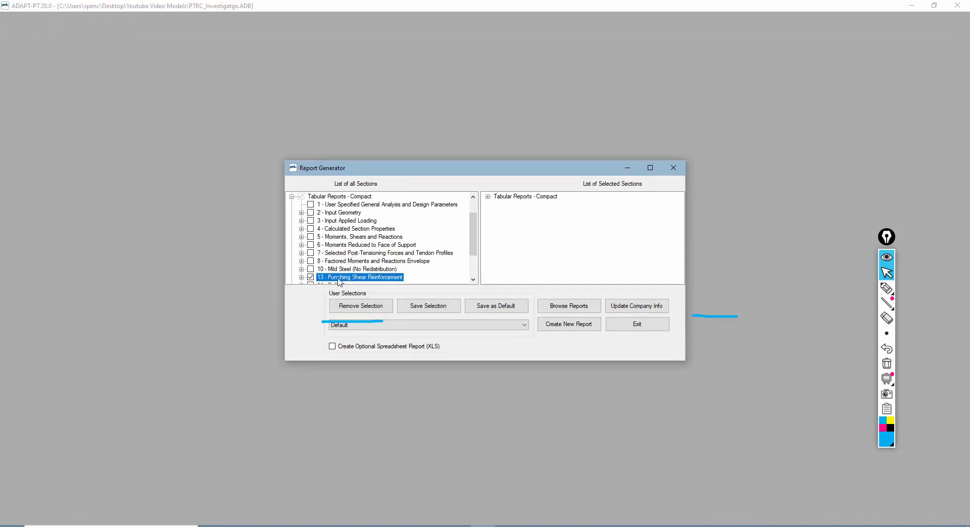
pyautogui.scroll(-2, 339, 280)
pyautogui.click(292, 261)
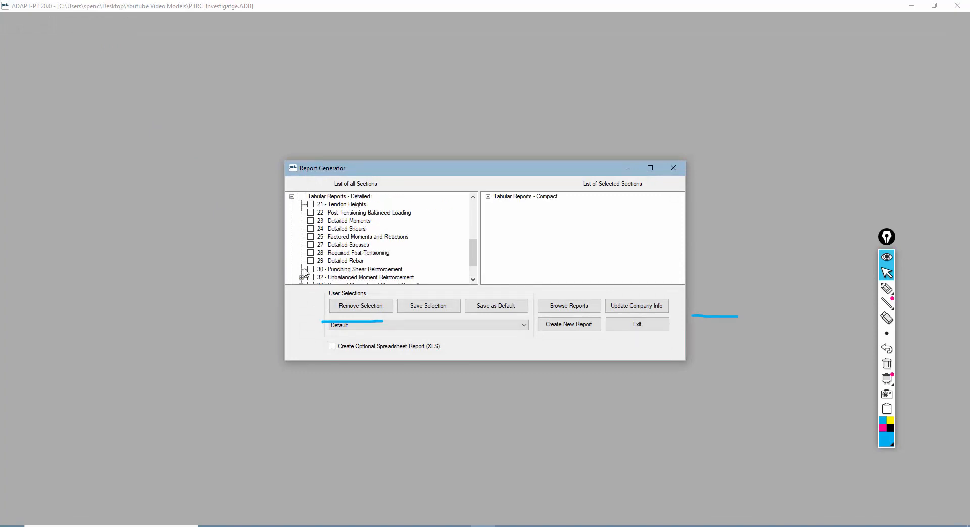
pyautogui.scroll(-1, 315, 259)
pyautogui.click(310, 237)
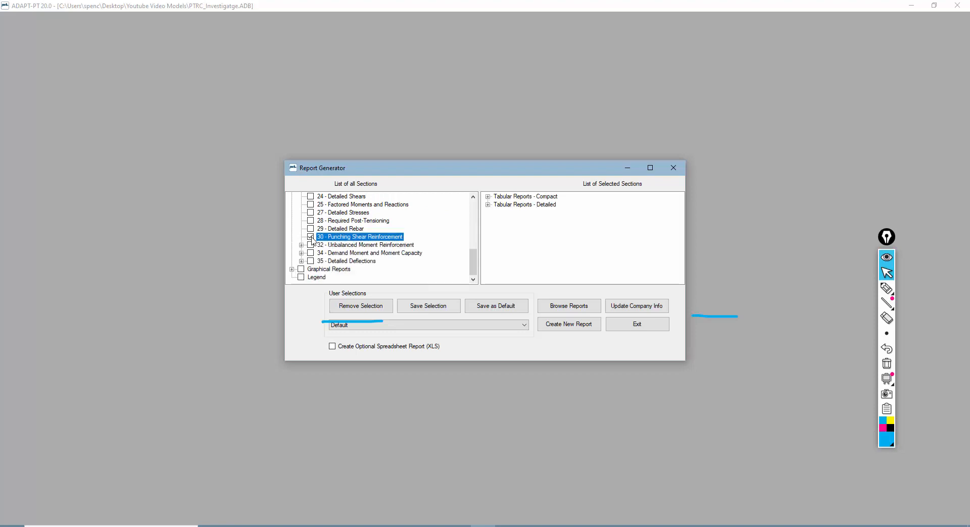
# Create the new report as an RTF file named ps
pyautogui.click(570, 328)
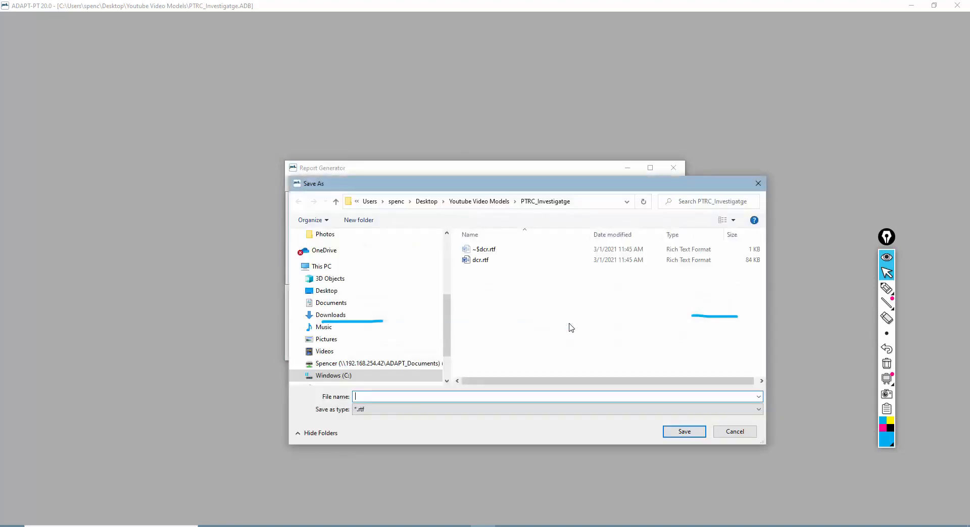
pyautogui.write('ps')
pyautogui.press('Return')
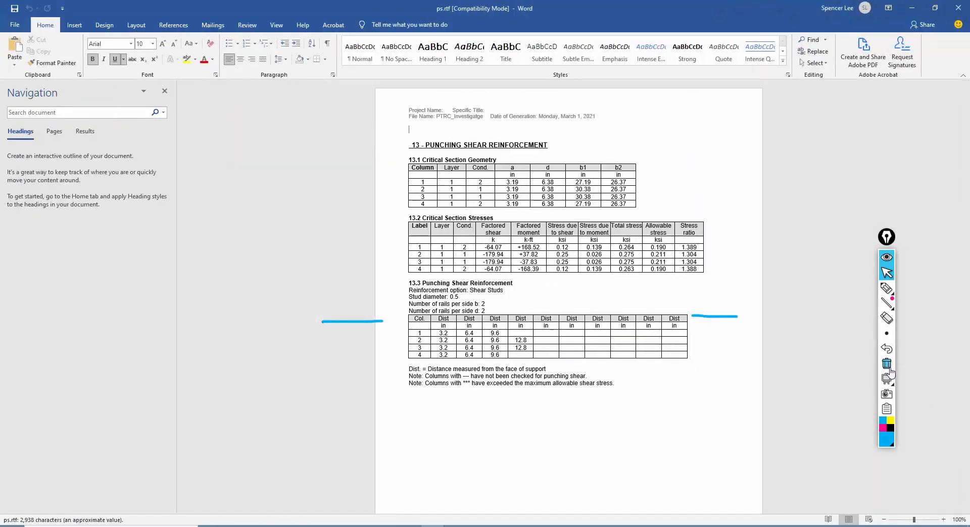
# Clear the leftover underlines and examine the compact and detailed punching shear tables for all four columns in the report
pyautogui.click(887, 366)
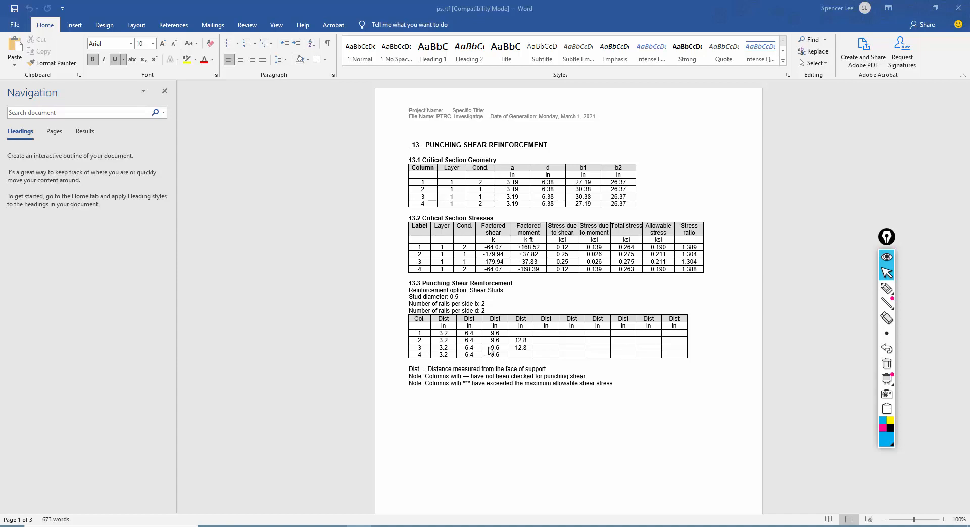
pyautogui.scroll(-8, 525, 381)
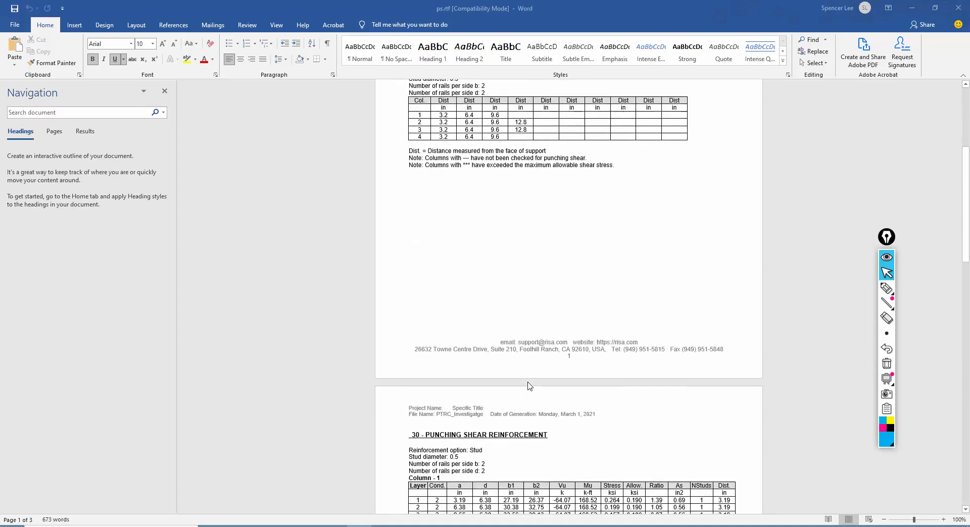
pyautogui.scroll(-2, 529, 387)
pyautogui.scroll(5, 530, 387)
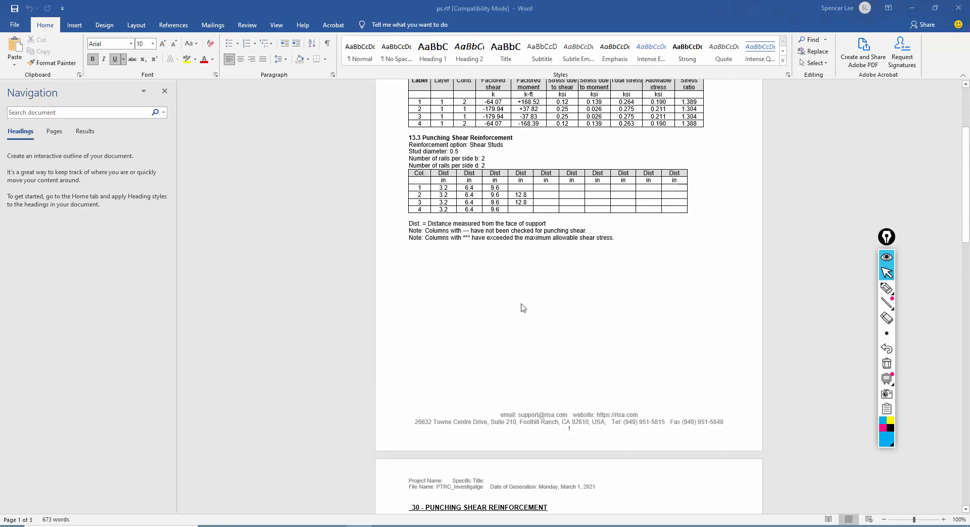
pyautogui.scroll(-12, 521, 307)
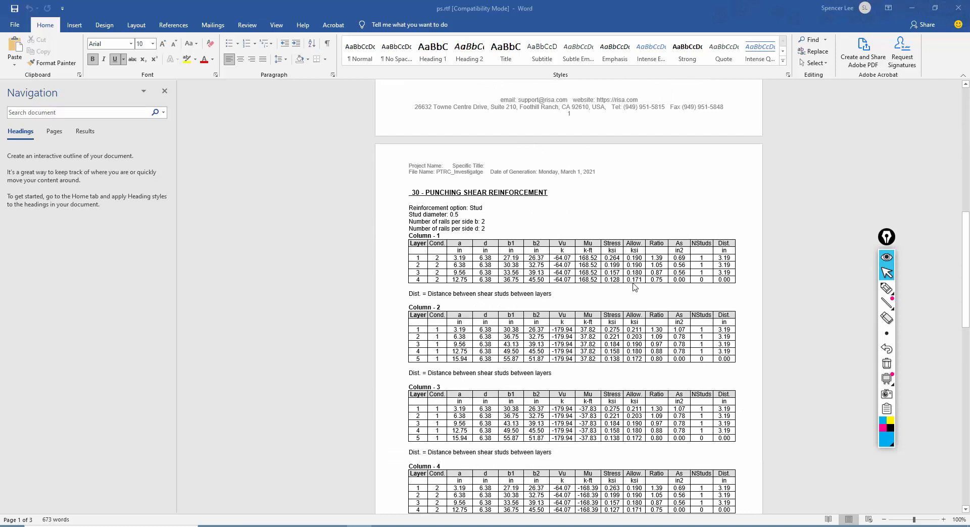
pyautogui.scroll(-3, 495, 232)
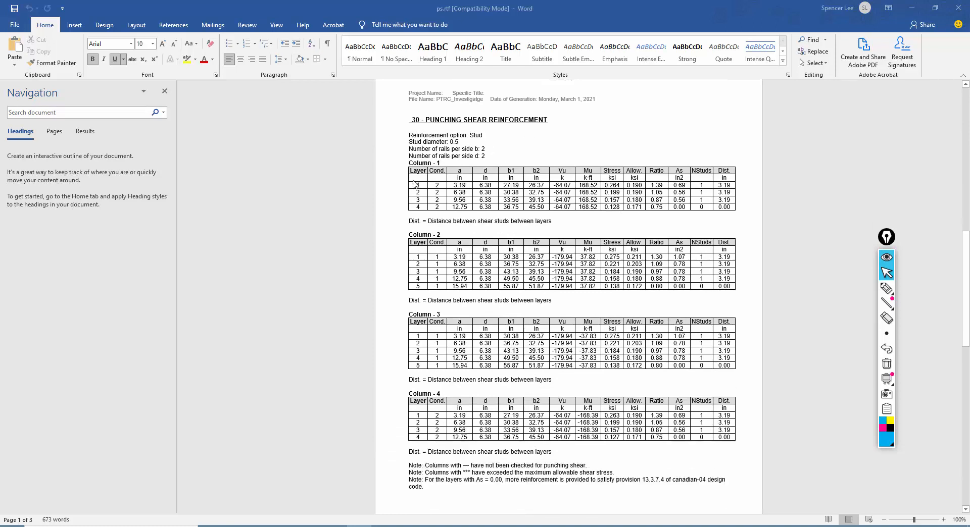
# Sketch a column with two surrounding critical section outlines beside the page and mark the first three layers of the Column 2 table
pyautogui.click(885, 288)
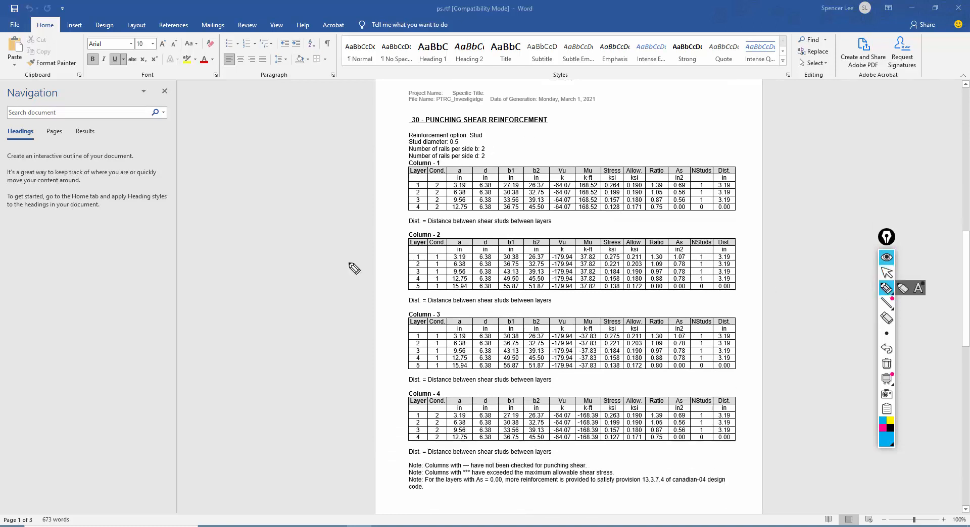
pyautogui.moveTo(251, 231)
pyautogui.mouseDown()
pyautogui.moveTo(253, 262)
pyautogui.moveTo(276, 228)
pyautogui.moveTo(245, 231)
pyautogui.moveTo(263, 197)
pyautogui.mouseUp()
pyautogui.moveTo(287, 191)
pyautogui.mouseDown()
pyautogui.moveTo(310, 202)
pyautogui.moveTo(308, 229)
pyautogui.mouseUp()
pyautogui.moveTo(319, 262); pyautogui.dragTo(297, 292)
pyautogui.moveTo(225, 276); pyautogui.dragTo(244, 285)
pyautogui.moveTo(227, 221); pyautogui.dragTo(222, 251)
pyautogui.moveTo(214, 178); pyautogui.dragTo(246, 178)
pyautogui.moveTo(304, 171); pyautogui.dragTo(331, 200)
pyautogui.moveTo(332, 234); pyautogui.dragTo(338, 276)
pyautogui.moveTo(334, 294); pyautogui.dragTo(336, 313)
pyautogui.moveTo(288, 316); pyautogui.dragTo(260, 310)
pyautogui.moveTo(214, 303); pyautogui.dragTo(209, 239)
pyautogui.moveTo(200, 201); pyautogui.dragTo(209, 190)
pyautogui.moveTo(260, 228)
pyautogui.mouseDown()
pyautogui.moveTo(265, 203)
pyautogui.moveTo(274, 204)
pyautogui.moveTo(262, 177)
pyautogui.moveTo(274, 177)
pyautogui.mouseUp()
pyautogui.click(275, 184)
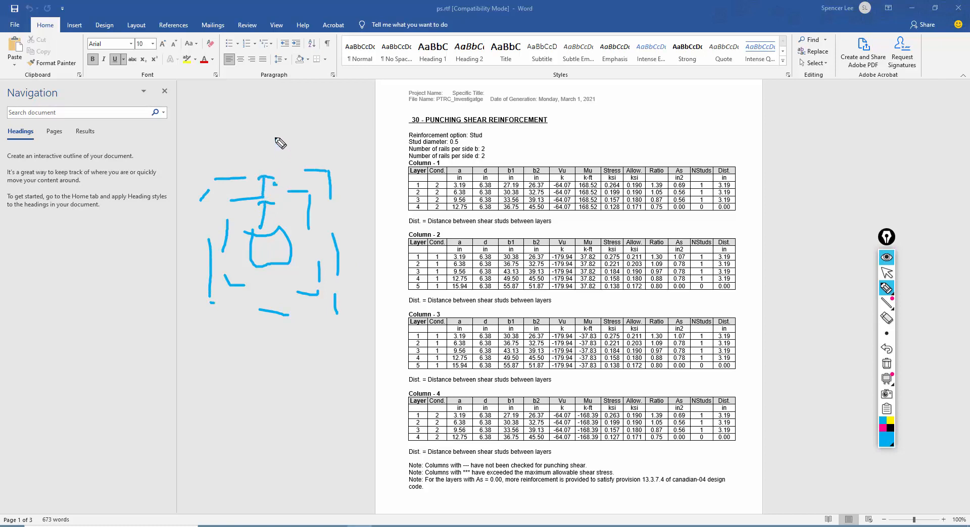
pyautogui.moveTo(392, 255)
pyautogui.mouseDown()
pyautogui.moveTo(413, 255)
pyautogui.moveTo(407, 271)
pyautogui.mouseUp()
pyautogui.click(887, 273)
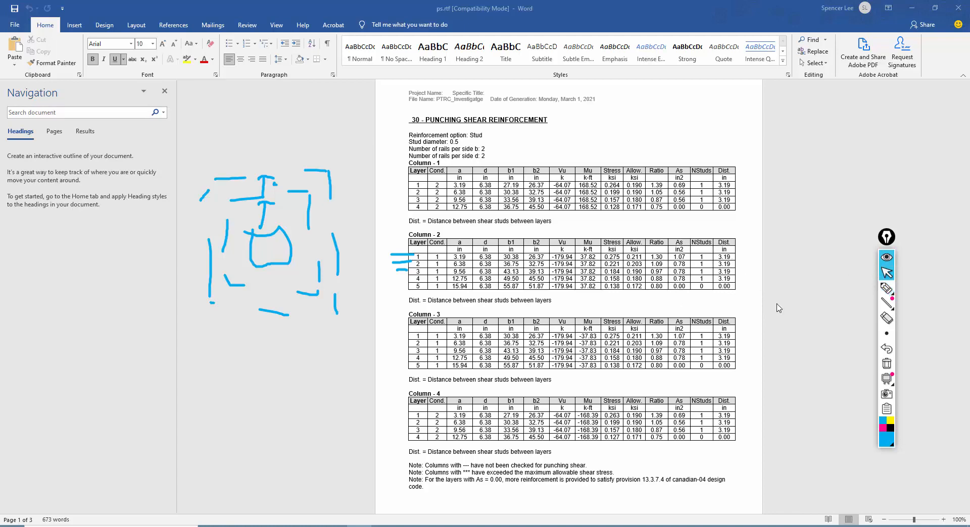
# Clear the sketched annotations and return to section 13, Punching Shear Reinforcement, at the start of the report
pyautogui.click(887, 364)
pyautogui.scroll(1, 492, 314)
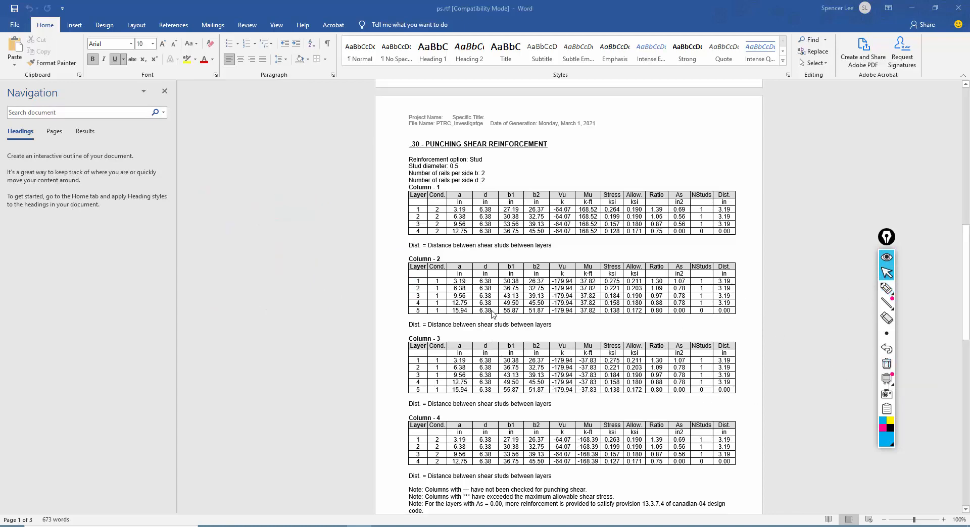
pyautogui.scroll(20, 492, 314)
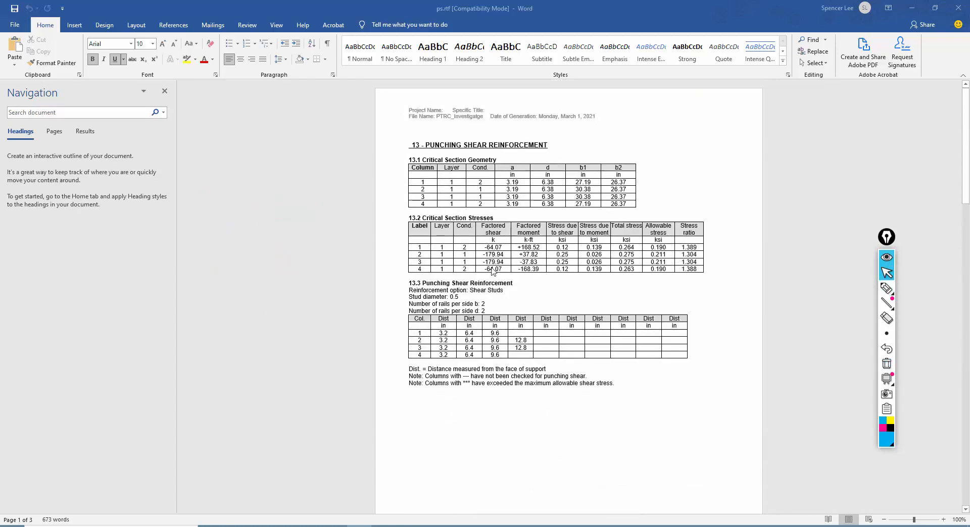